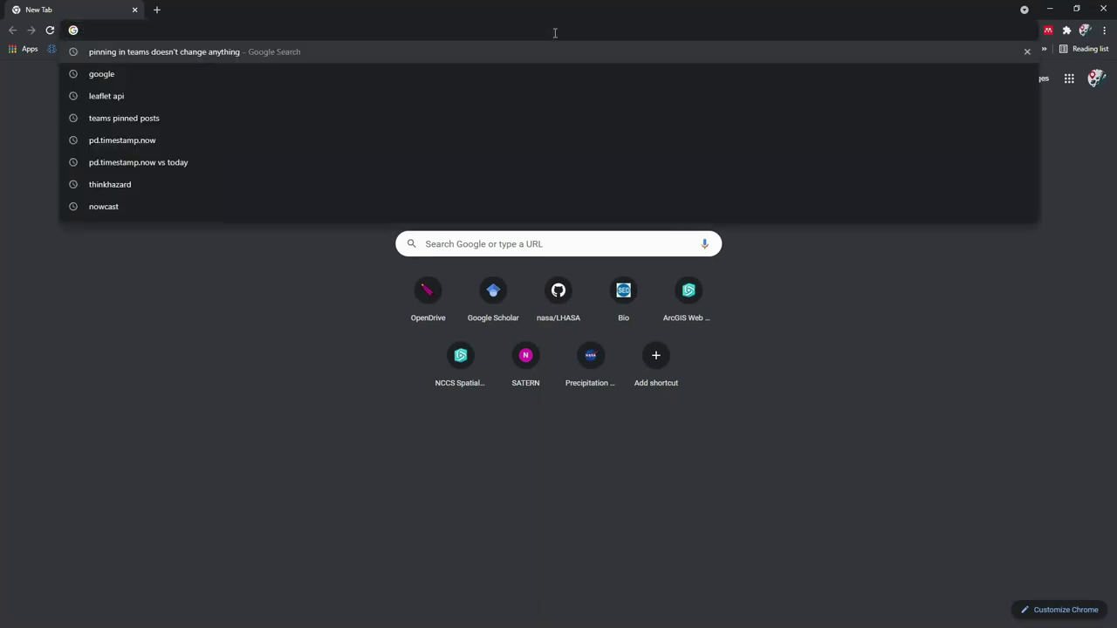
Open the Landslide Reporter site at landslides.nasa.gov/reporter.
type("l")
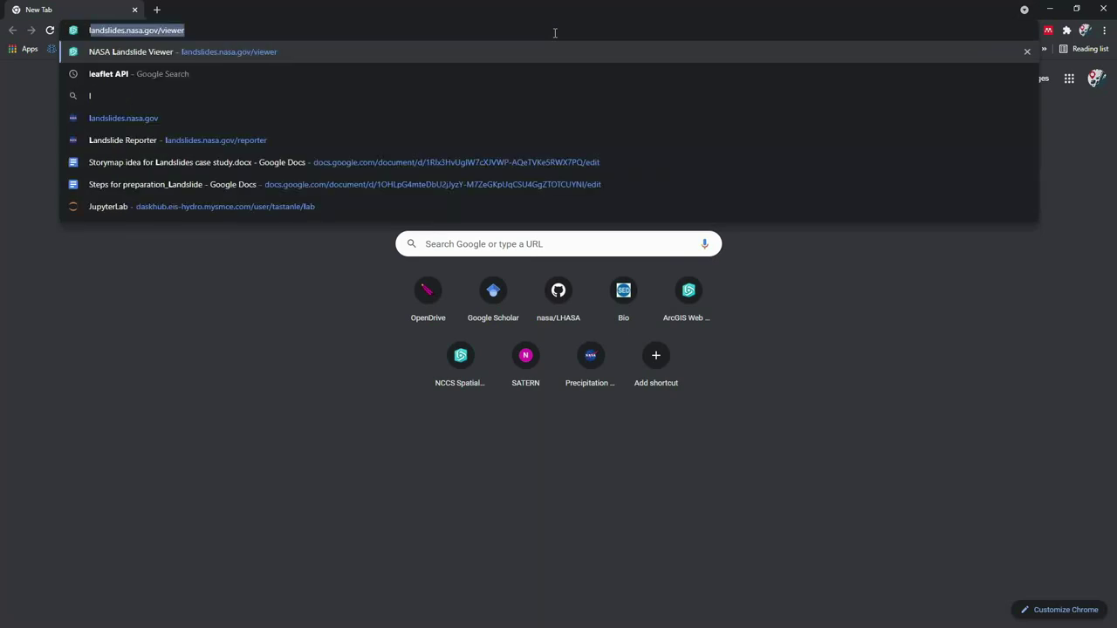
type("andslide.")
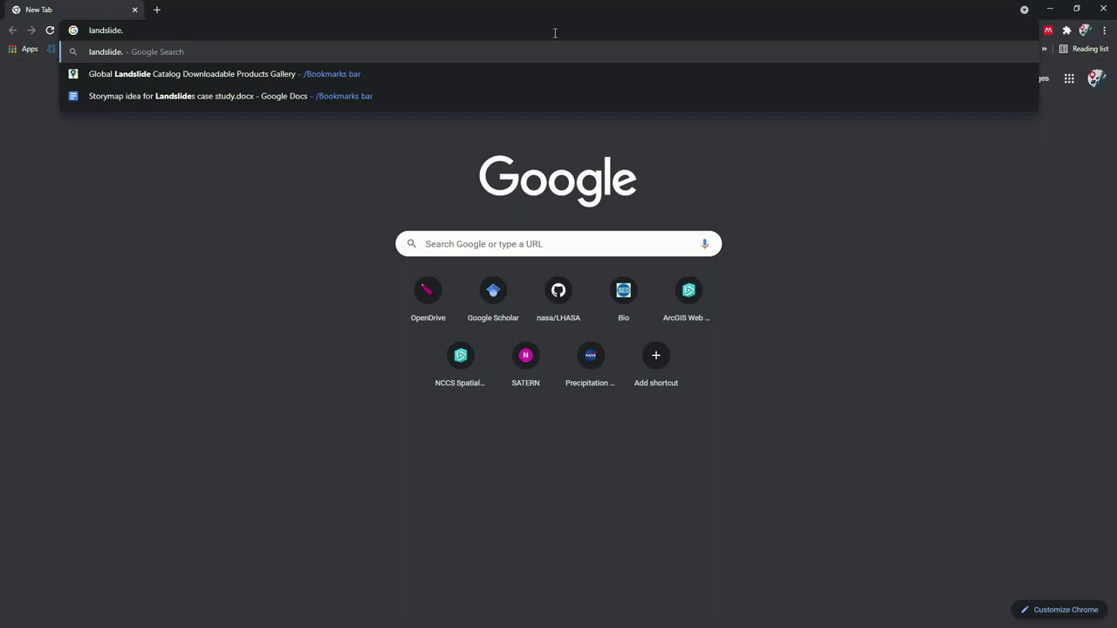
key("BackSpace")
type("s.n")
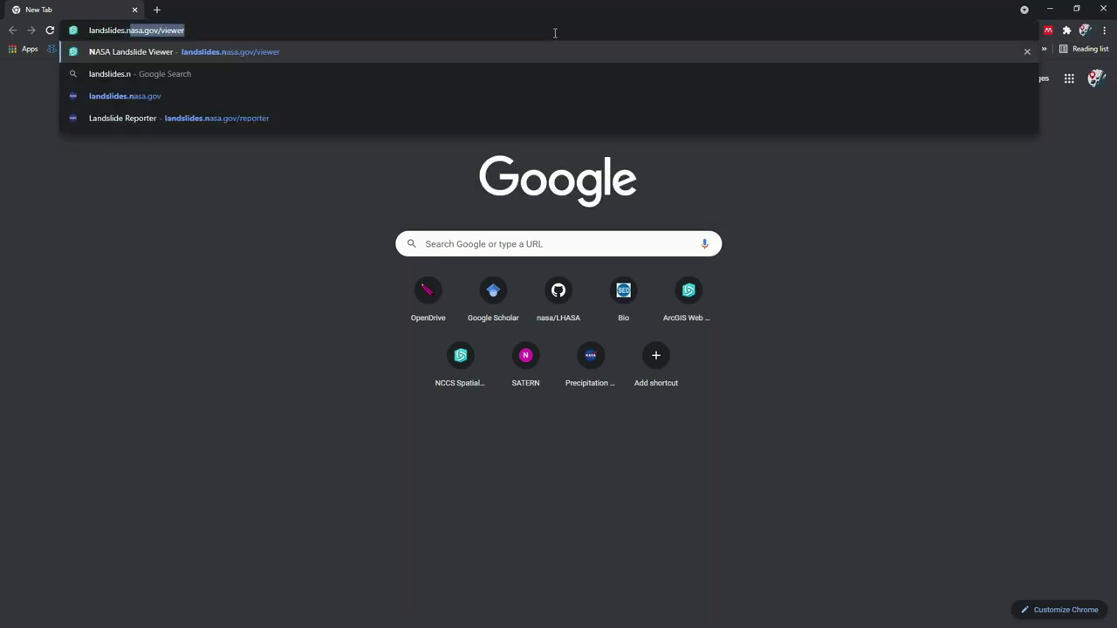
type("asa.gov/")
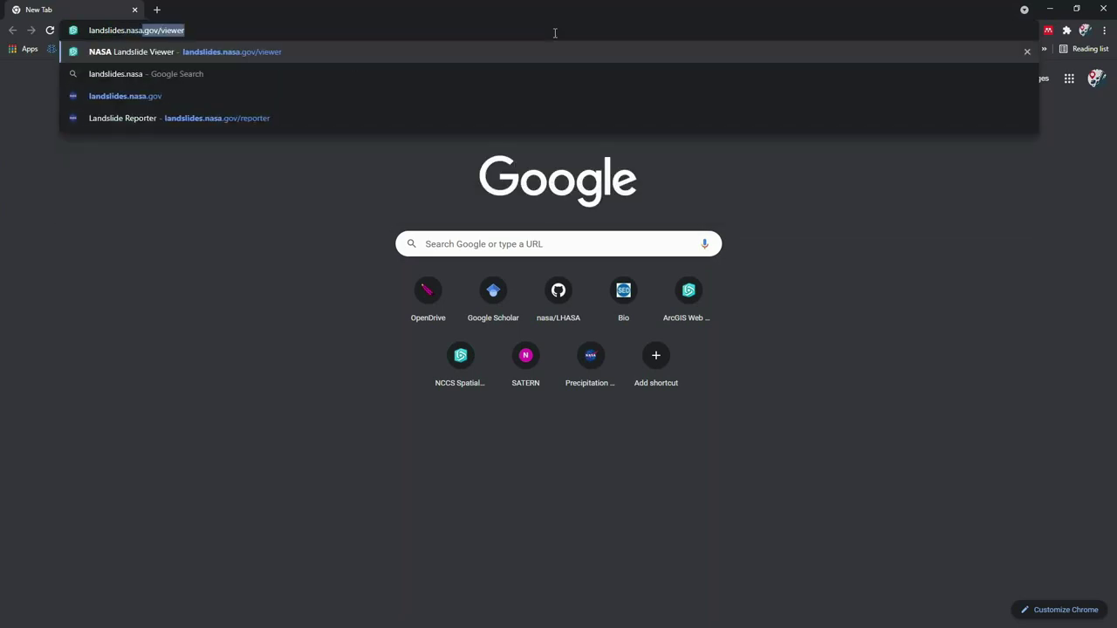
type("re")
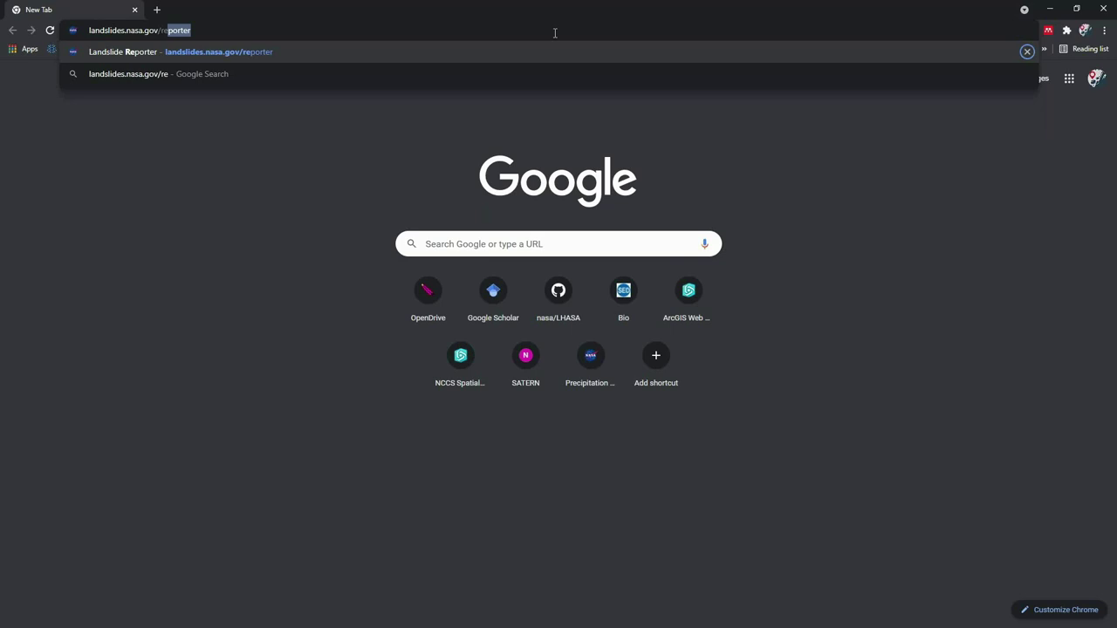
type("porter")
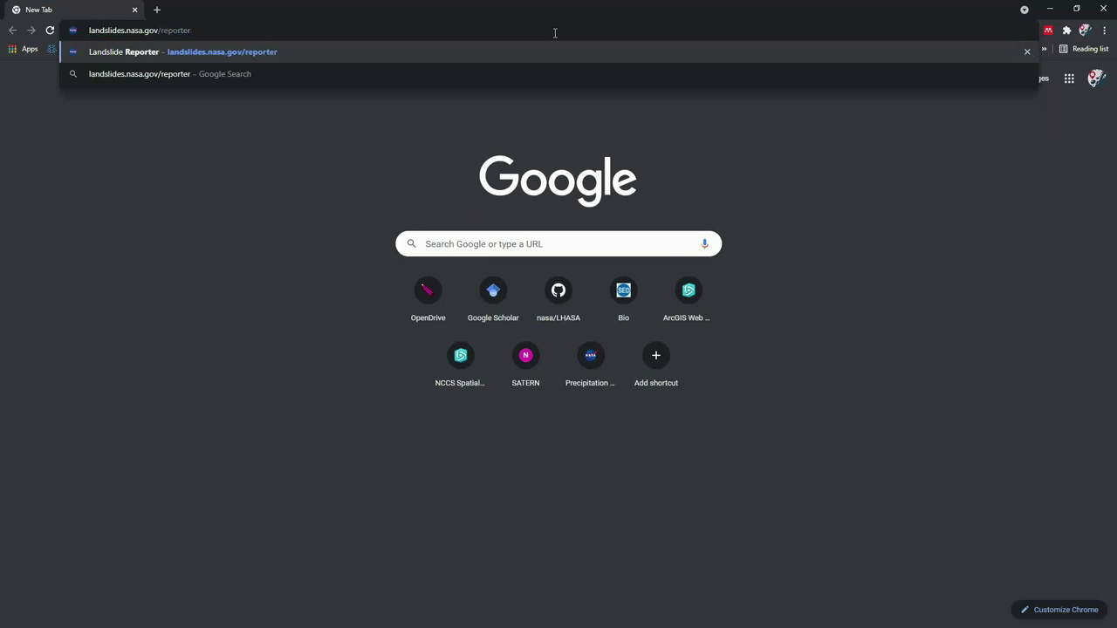
key("Return")
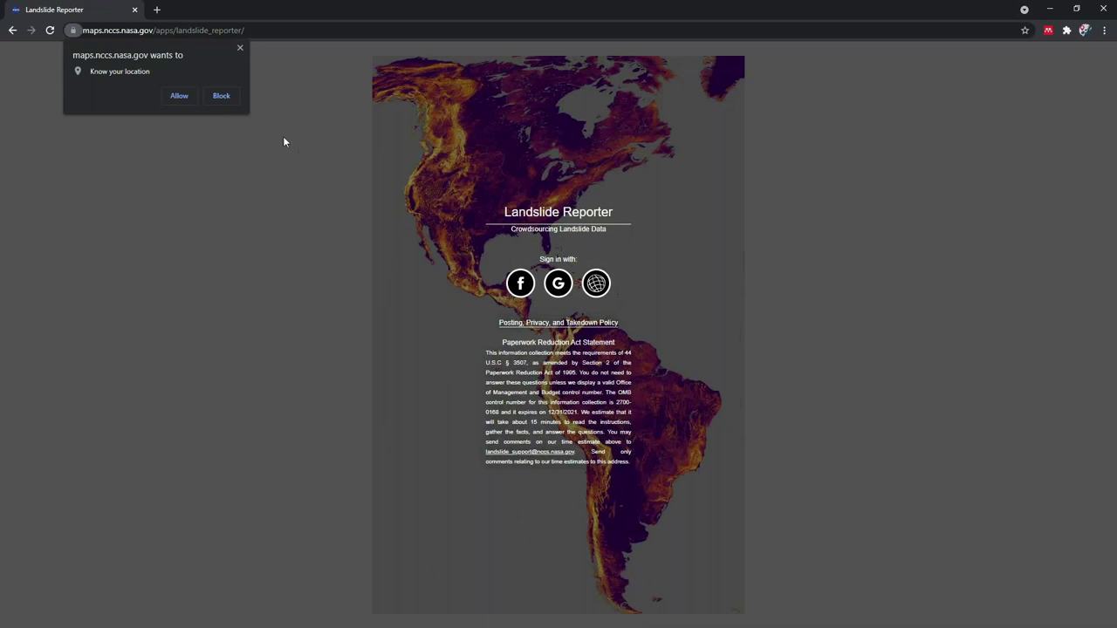
Block the site's location request and sign in through Google with the Global Landslide Catalog account.
left_click(222, 96)
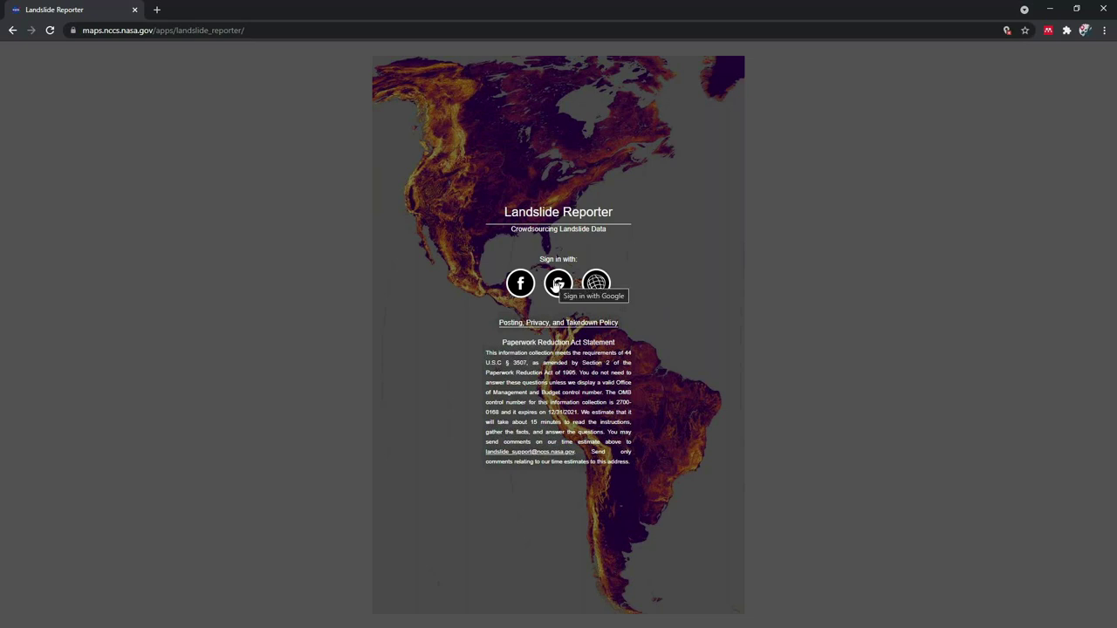
left_click(557, 286)
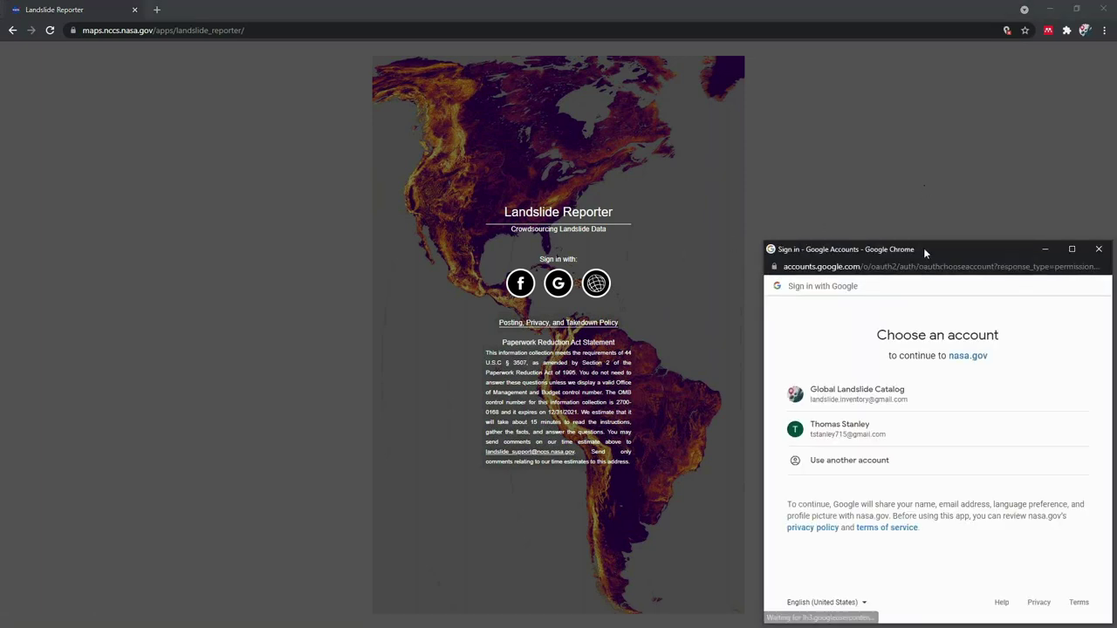
left_click(883, 395)
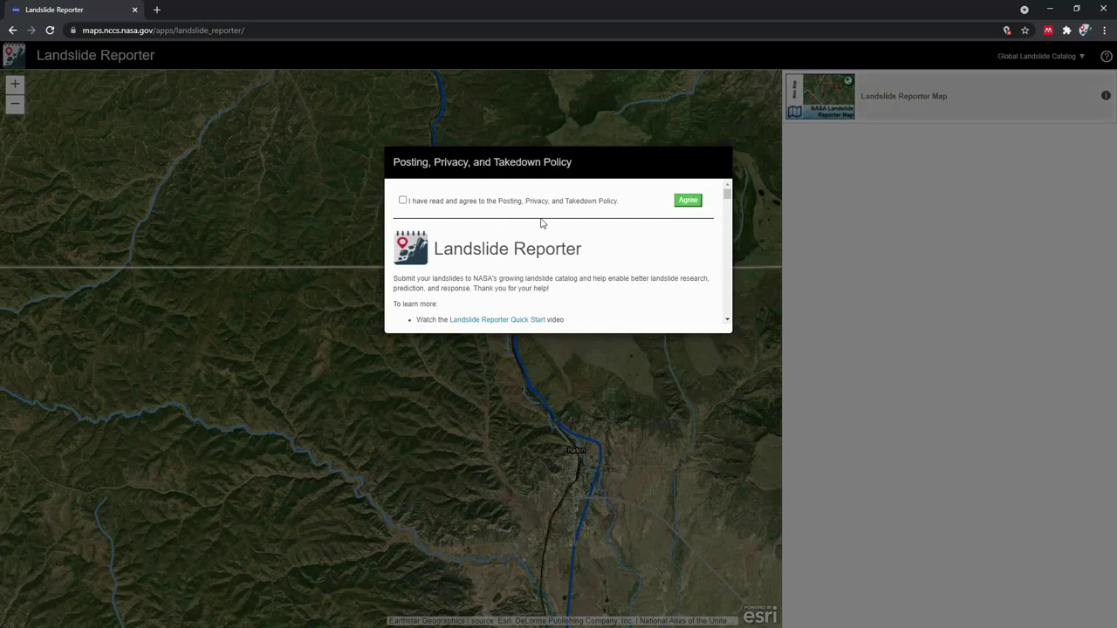
Read through the Posting, Privacy, and Takedown Policy, including the contribution rules and the contributor license agreement.
scroll(626, 242, "down", 2)
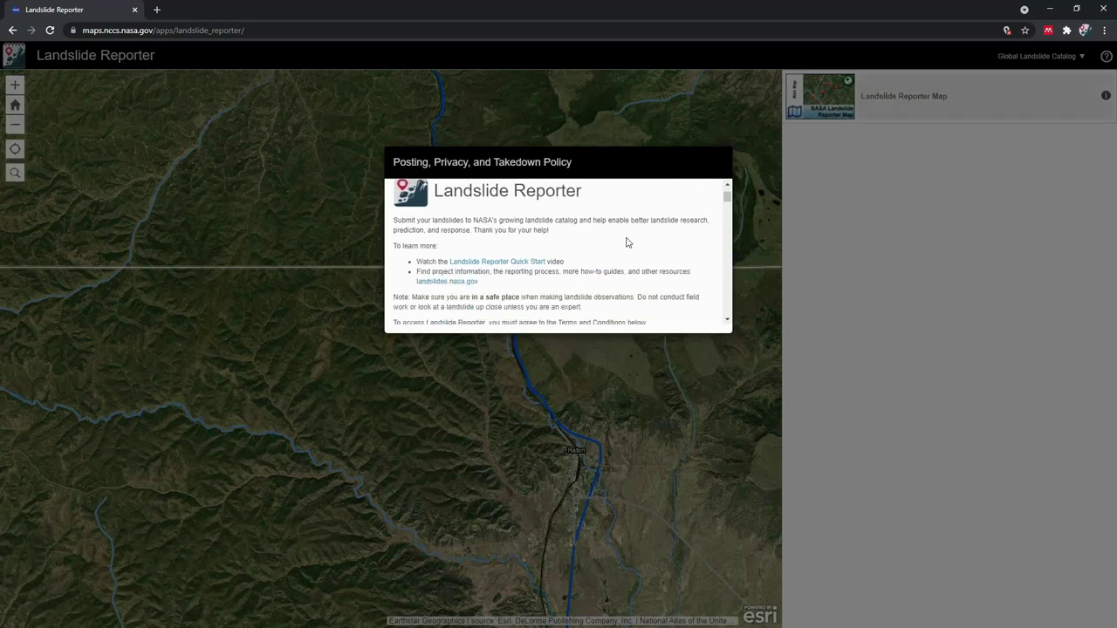
scroll(626, 243, "up", 2)
scroll(616, 237, "down", 3)
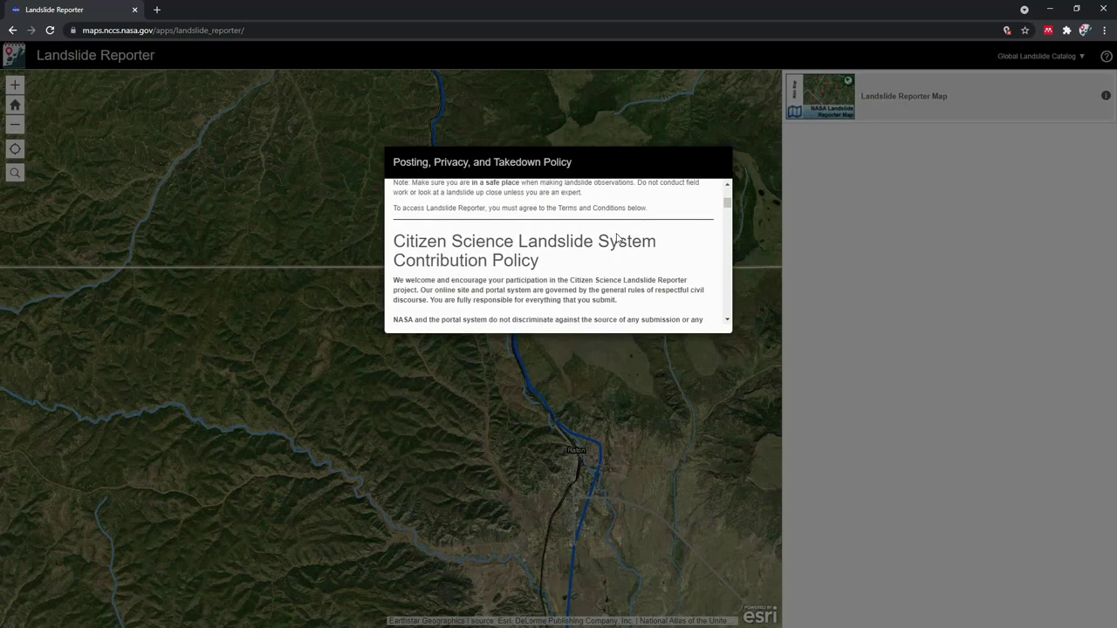
scroll(616, 237, "down", 1)
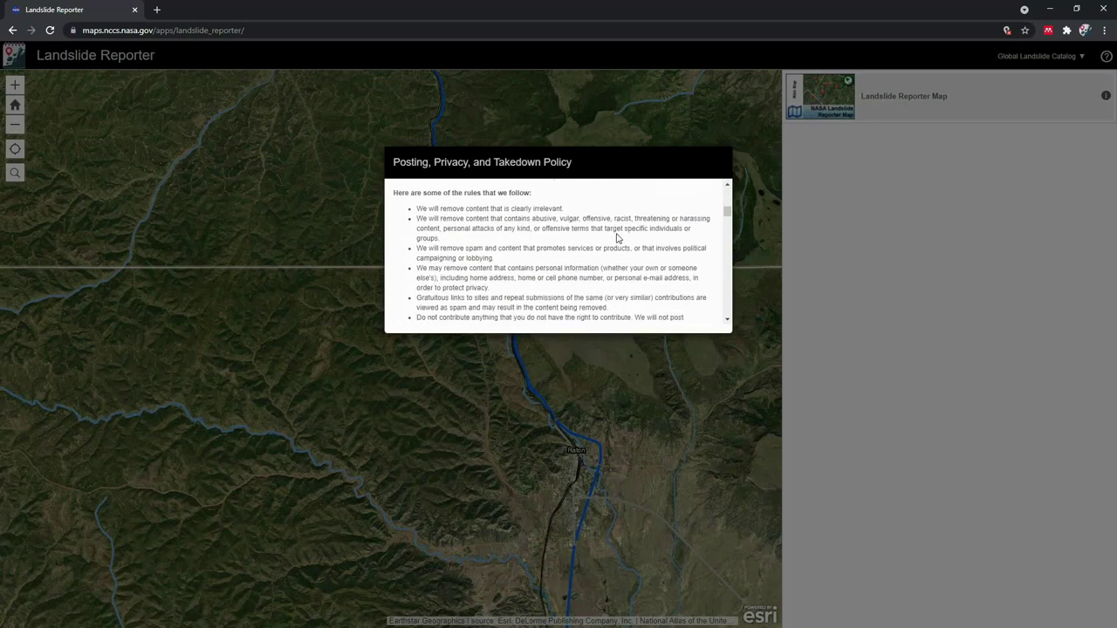
scroll(616, 265, "up", 1)
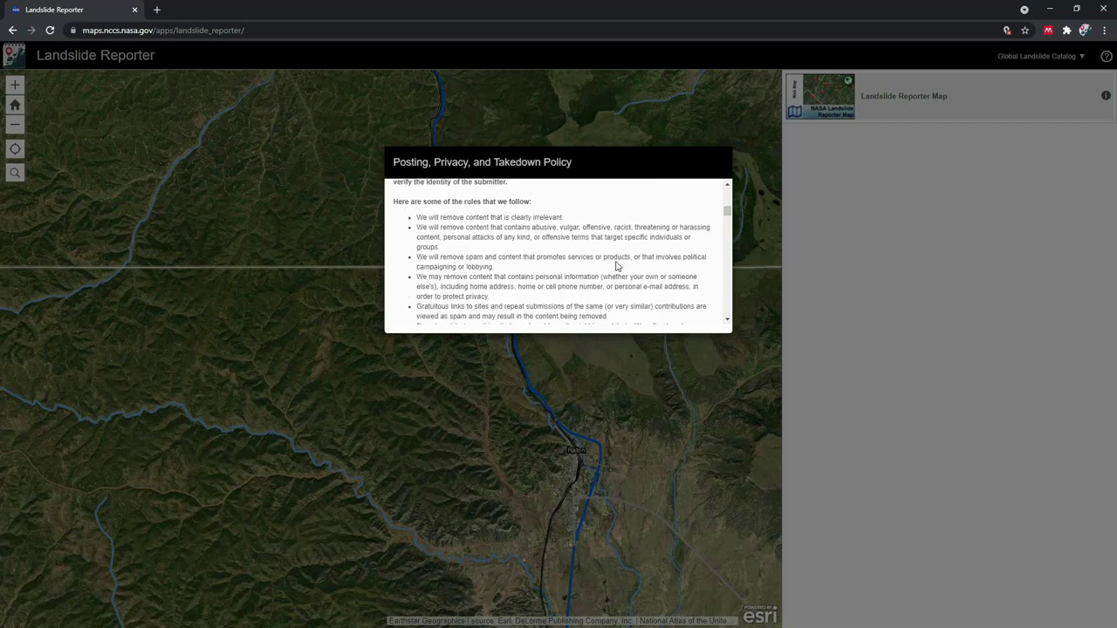
scroll(616, 265, "up", 3)
scroll(616, 265, "down", 1)
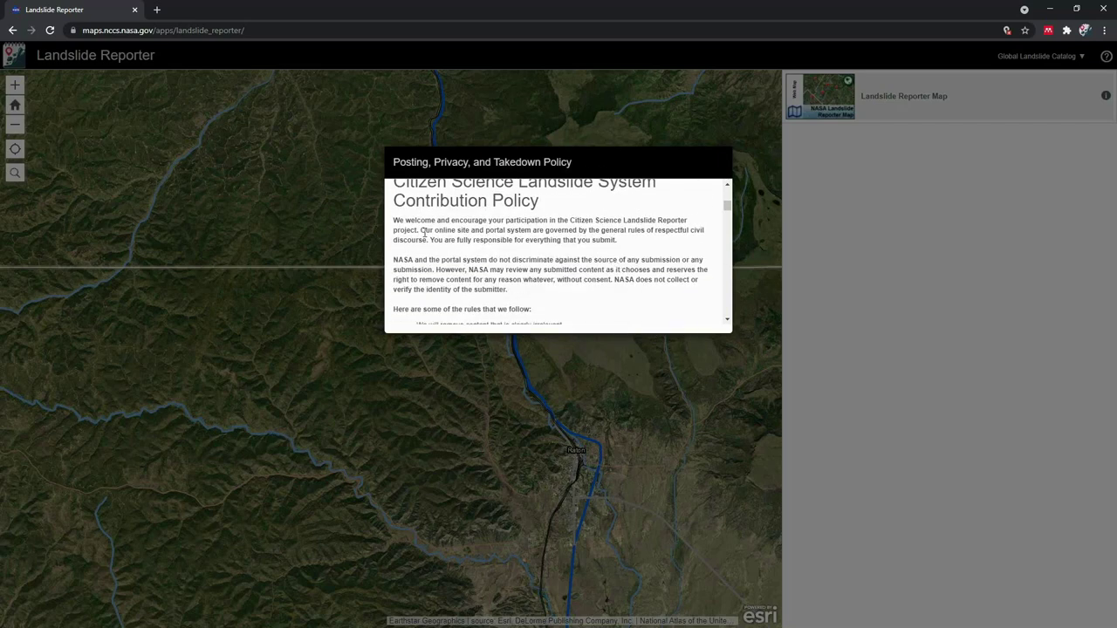
scroll(421, 233, "down", 1)
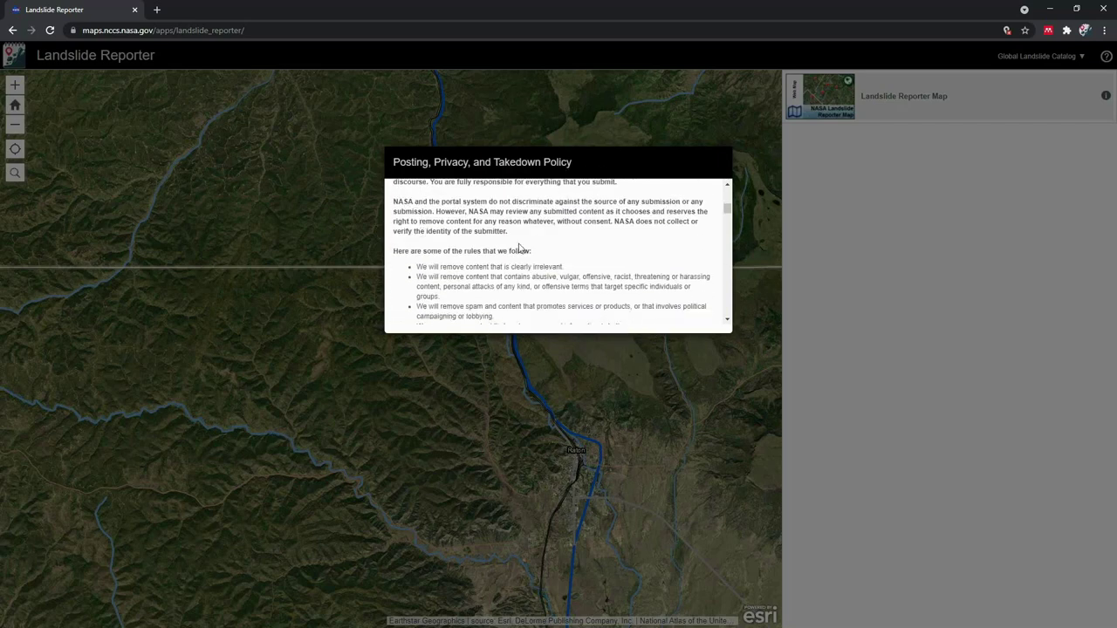
scroll(541, 251, "down", 1)
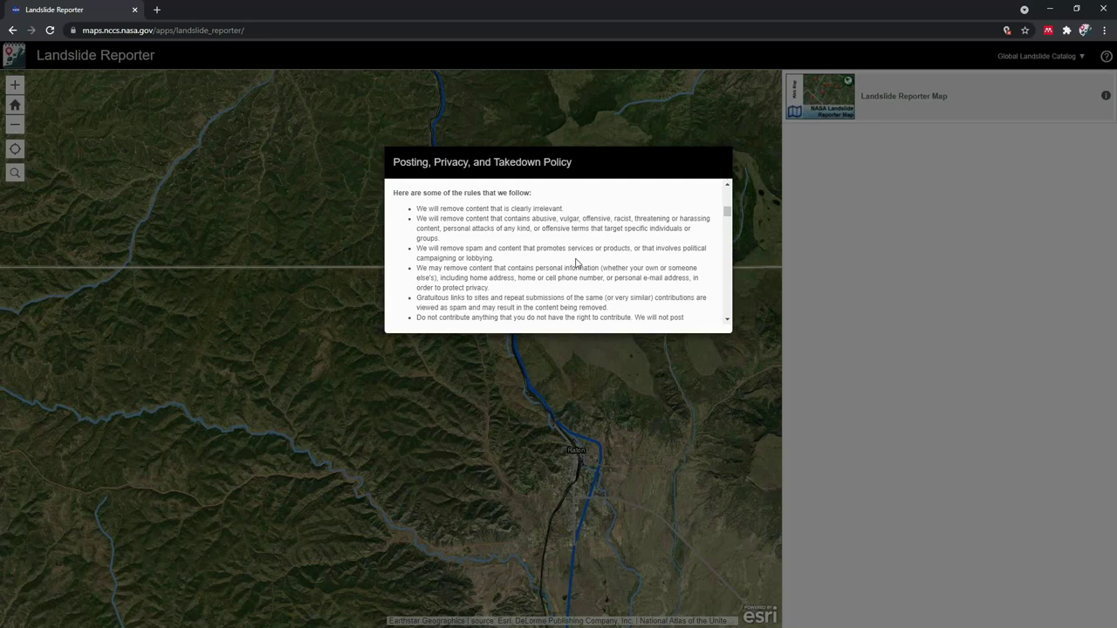
scroll(576, 262, "down", 2)
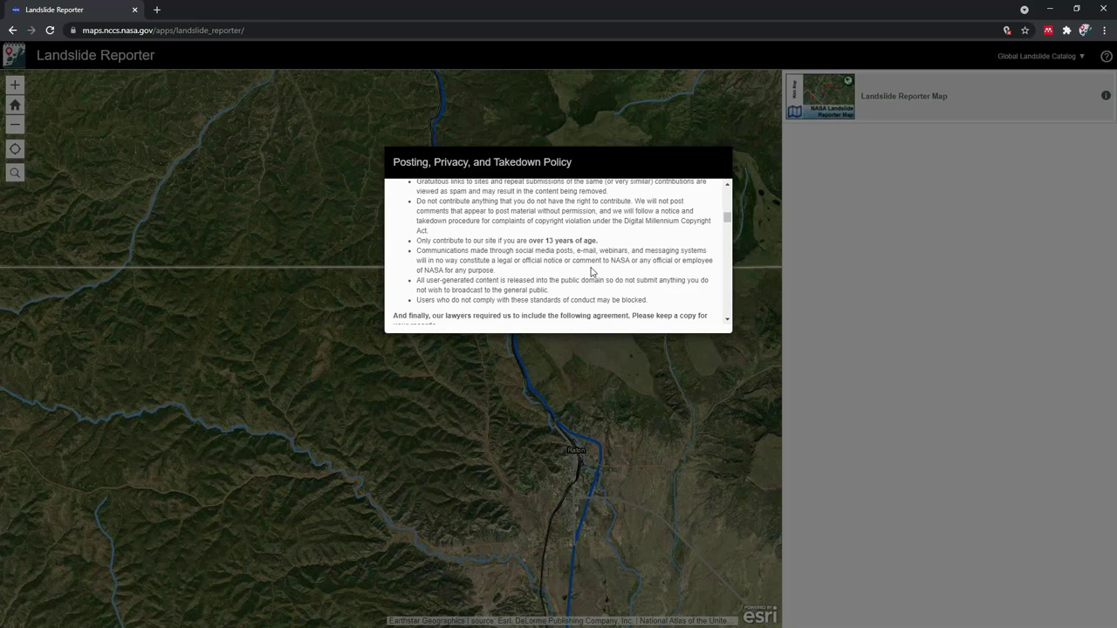
scroll(591, 273, "down", 1)
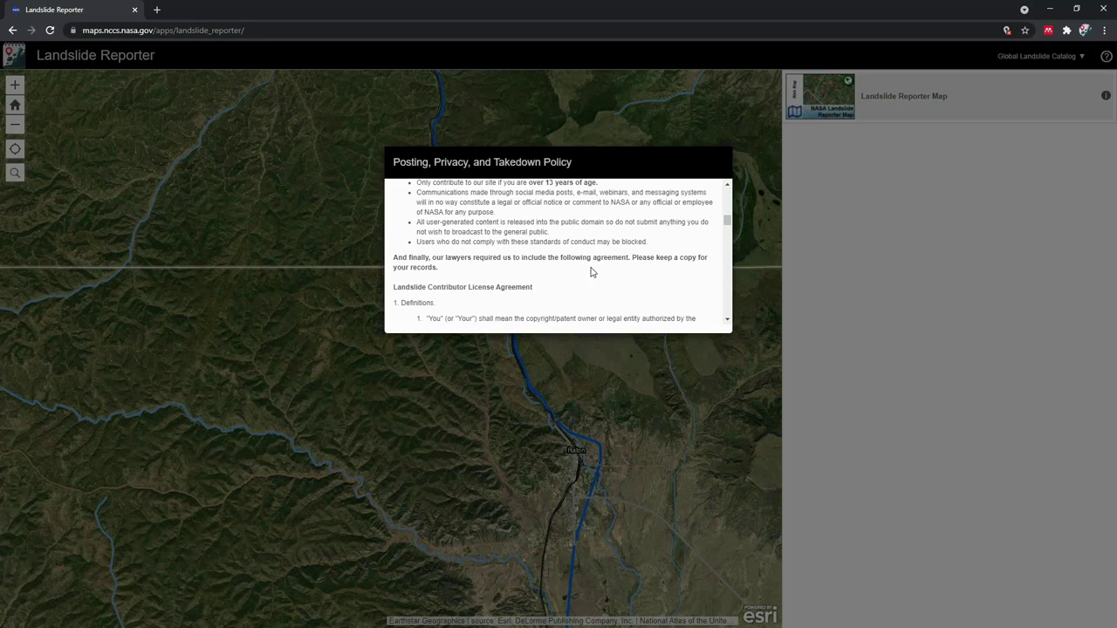
scroll(591, 273, "down", 4)
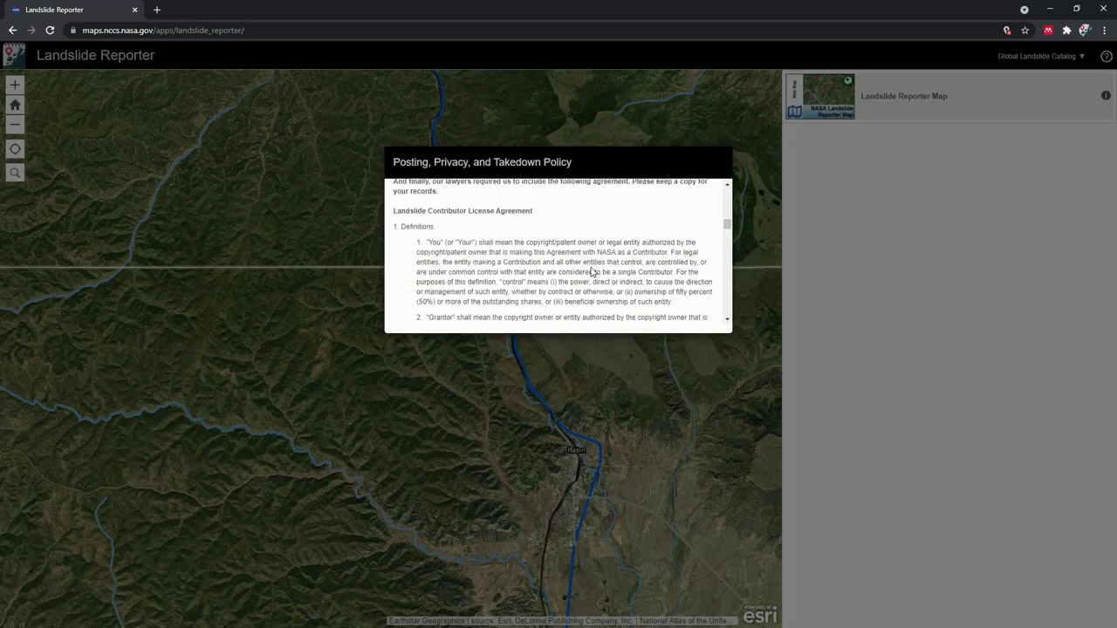
scroll(591, 273, "down", 10)
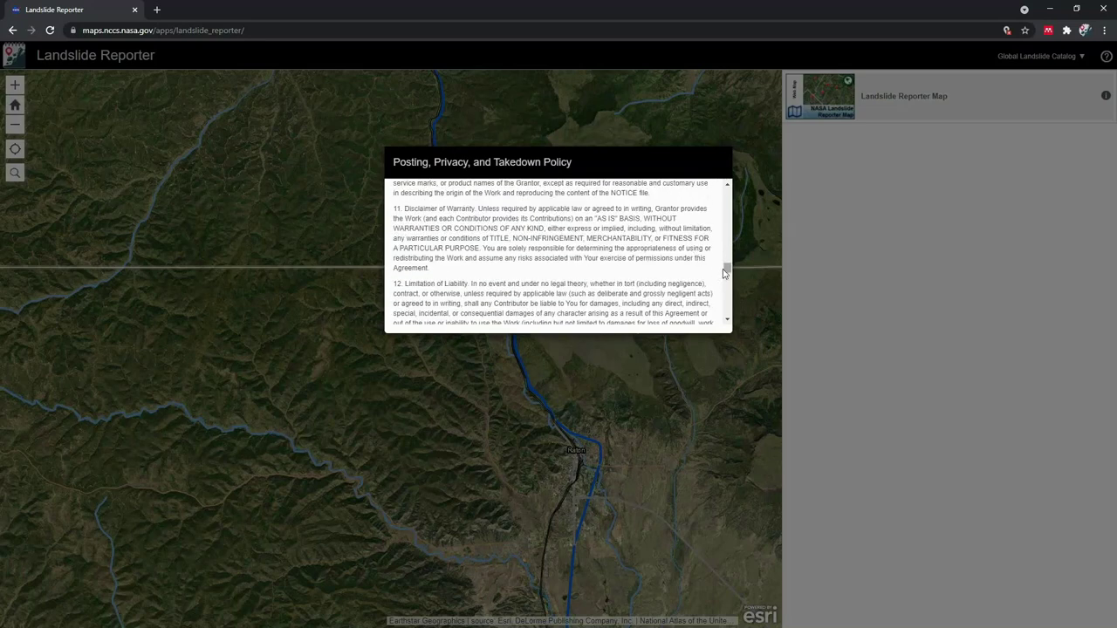
Accept the Posting, Privacy, and Takedown Policy and expand the Landslide Reporter Map to list its layers.
left_click_drag(728, 270, 728, 185)
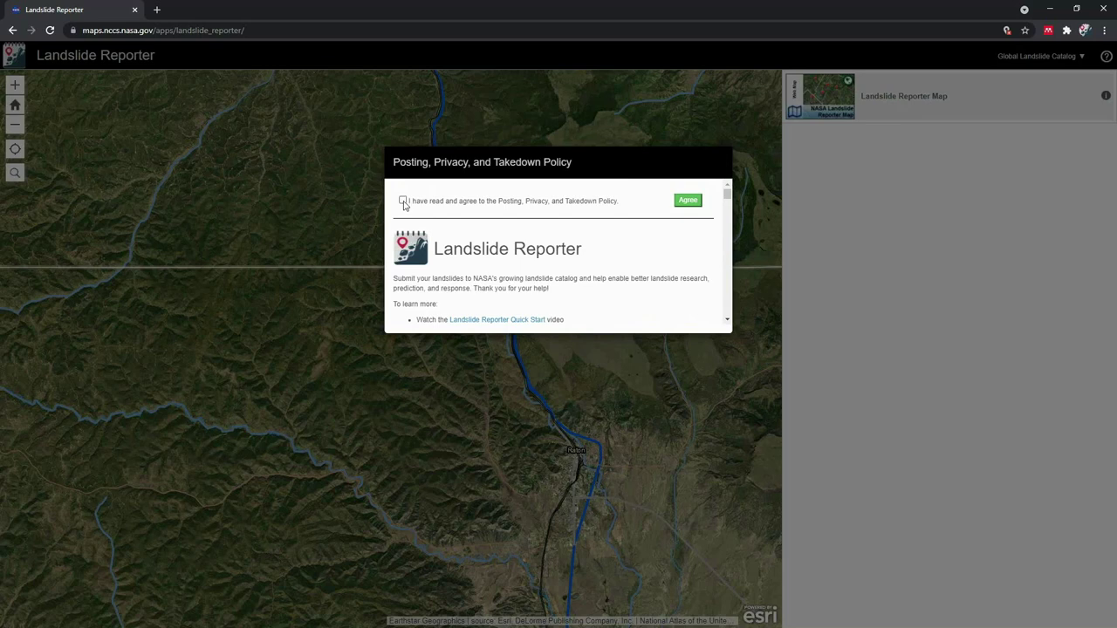
left_click(403, 202)
left_click(686, 204)
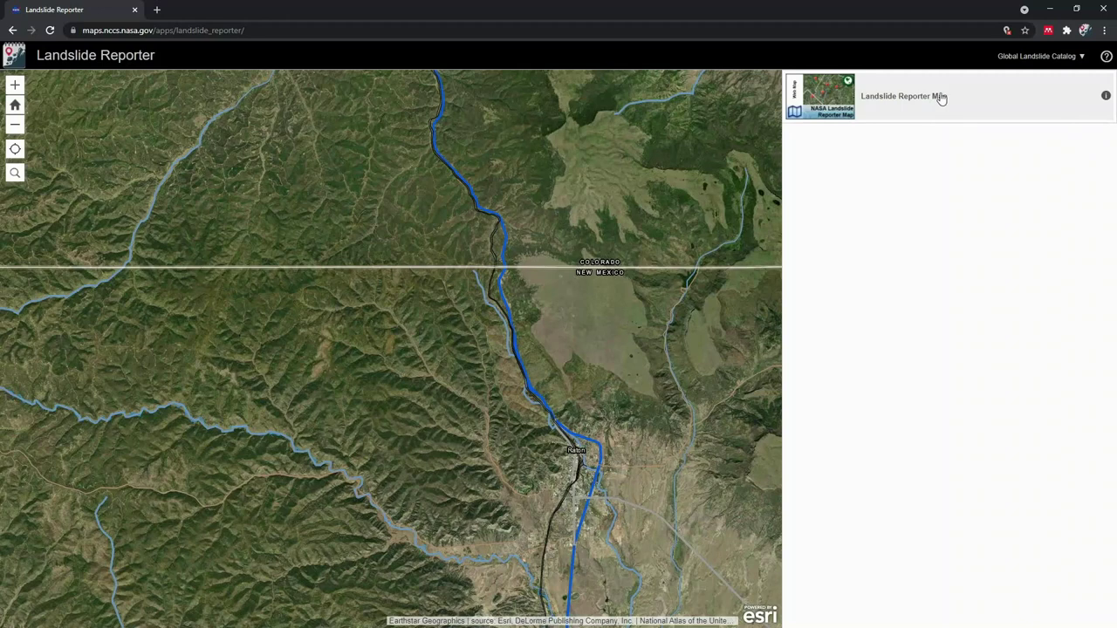
left_click(881, 97)
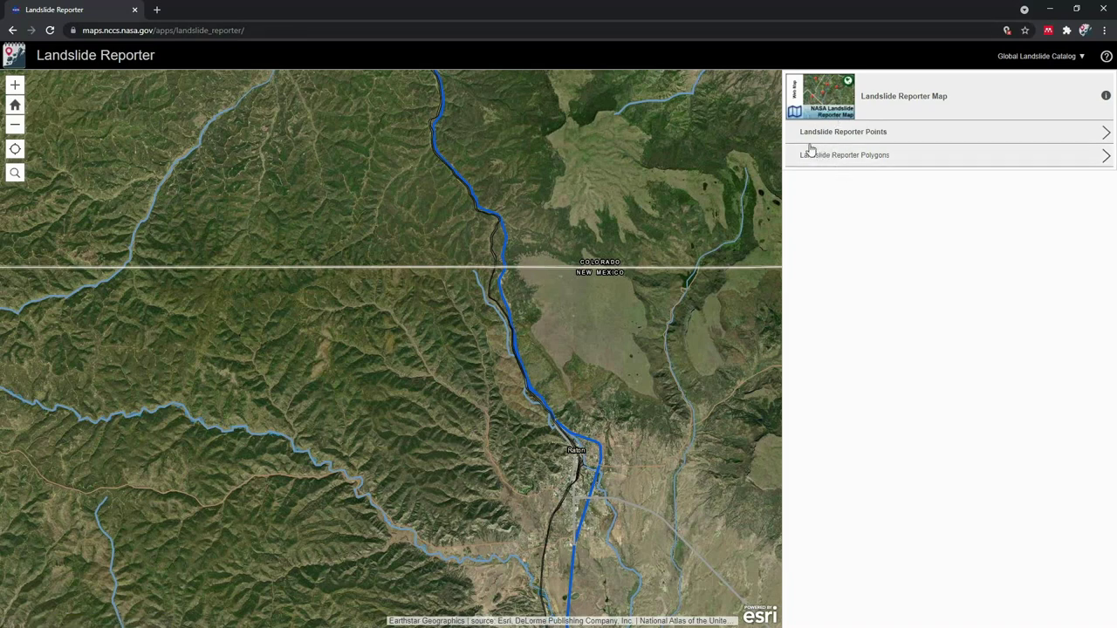
Search Google for "tobago landslide" in a new browser tab.
left_click(157, 9)
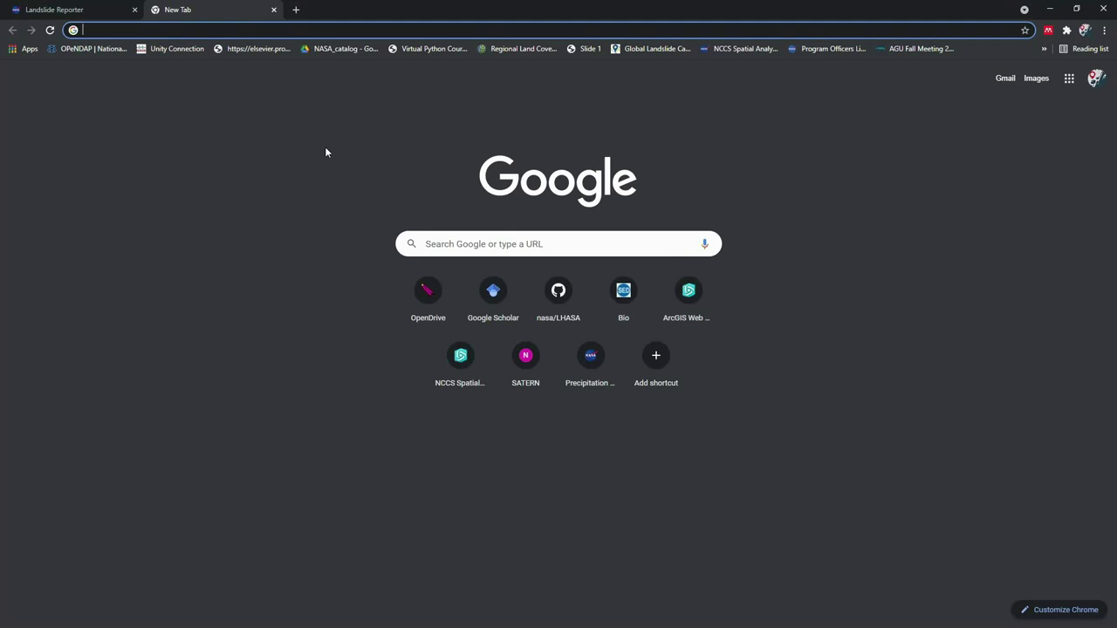
type("tob")
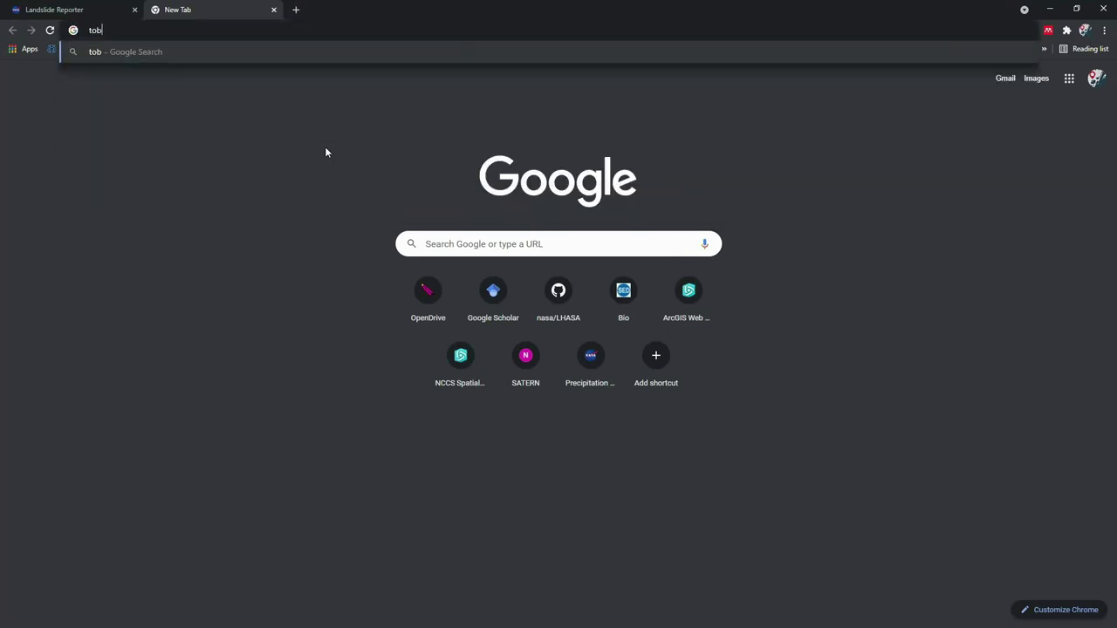
type("ago landslide")
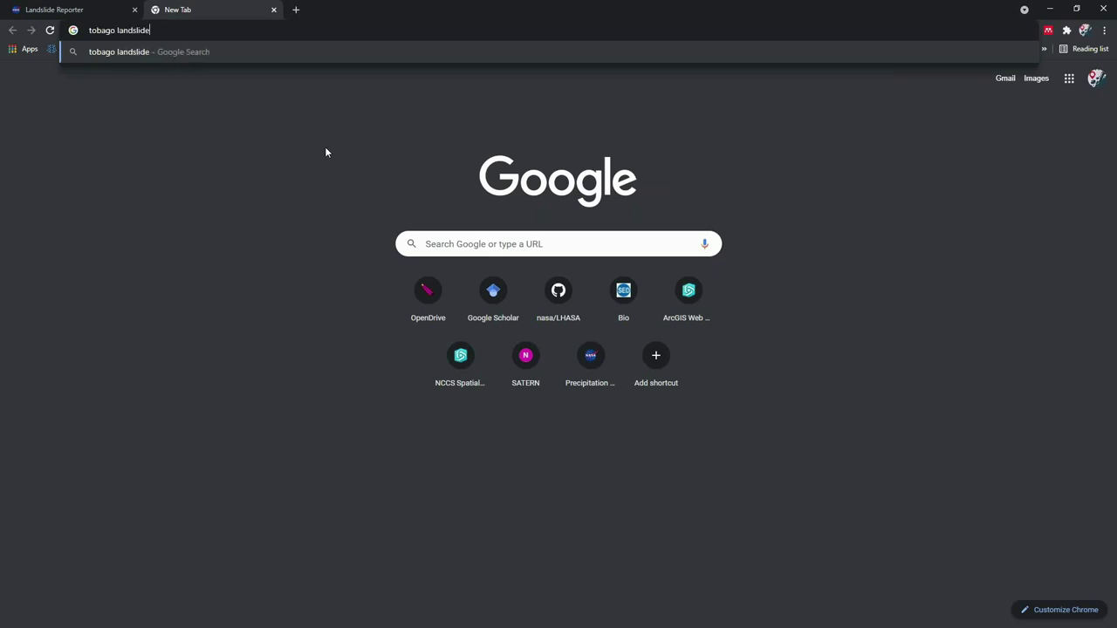
key("Return")
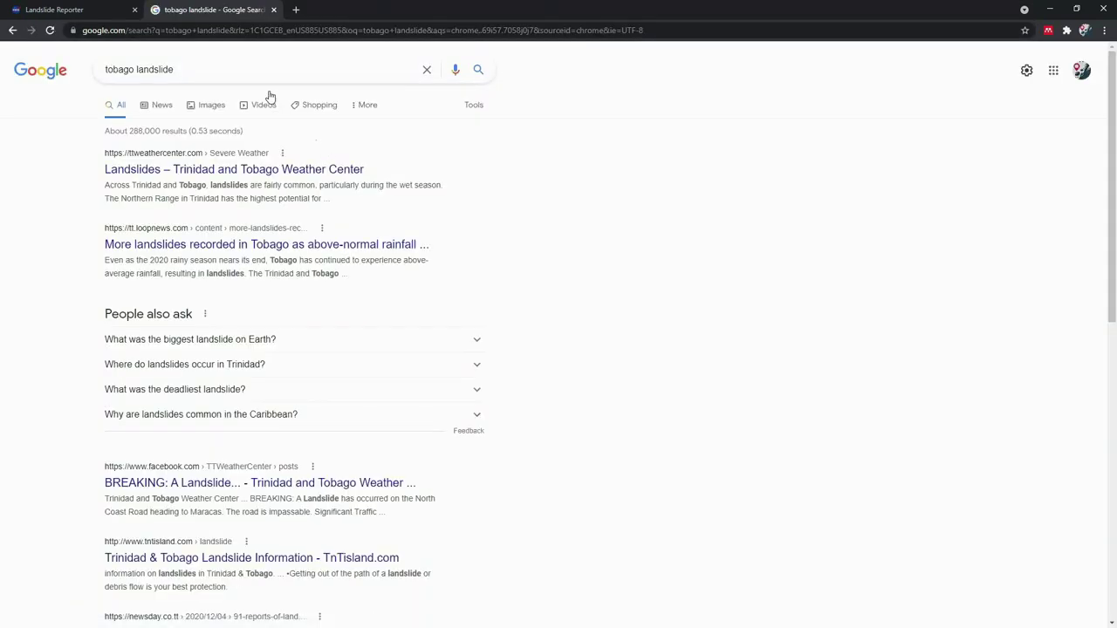
Filter the search results to the past year.
left_click(474, 106)
left_click(123, 132)
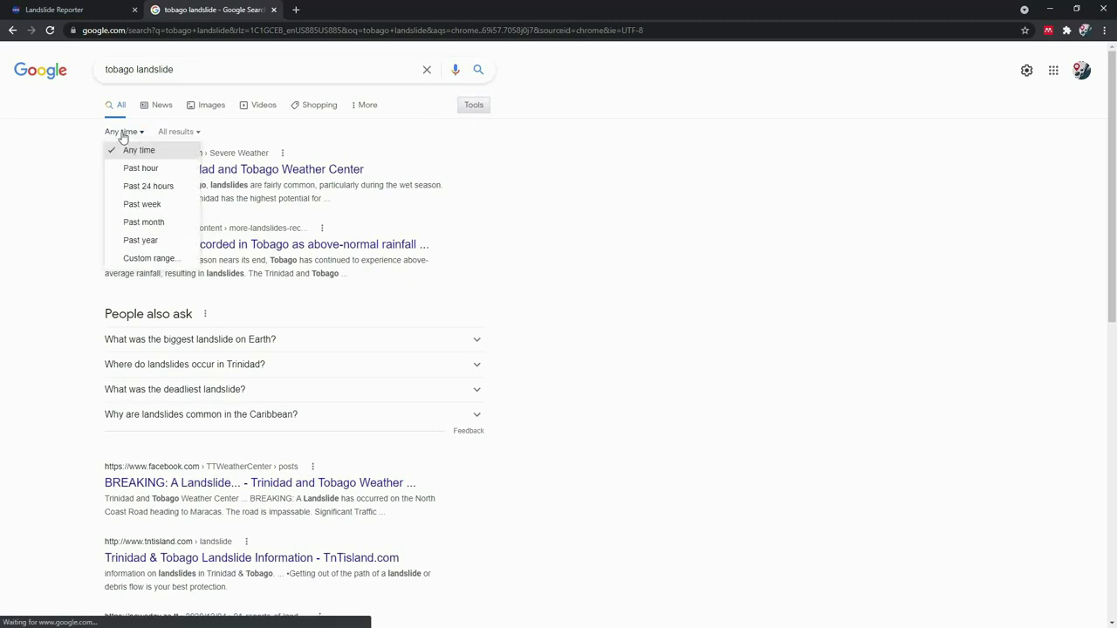
left_click(167, 242)
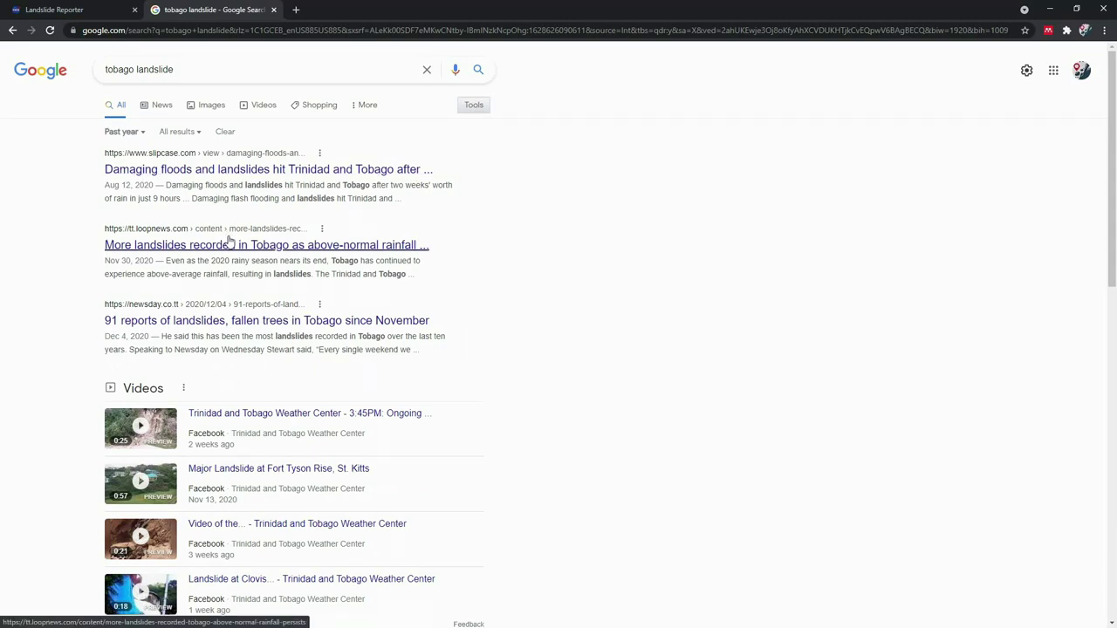
Open the "Damaging floods and landslides hit Trinidad and Tobago" result and place its tab in a separate window beside Landslide Reporter.
left_click(218, 172)
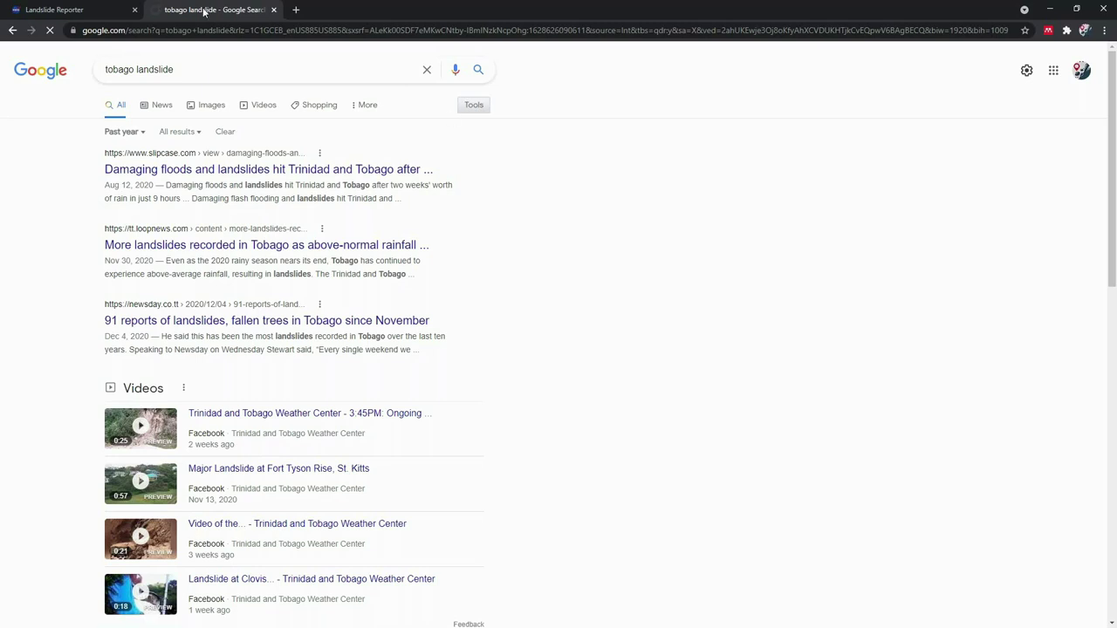
left_click_drag(204, 10, 0, 109)
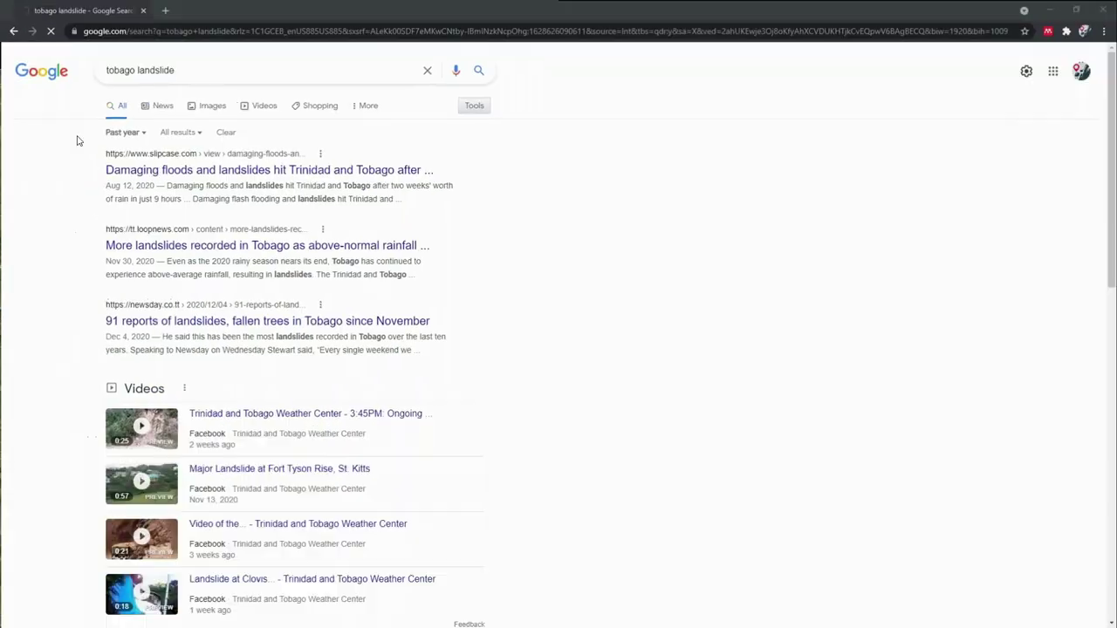
left_click(653, 182)
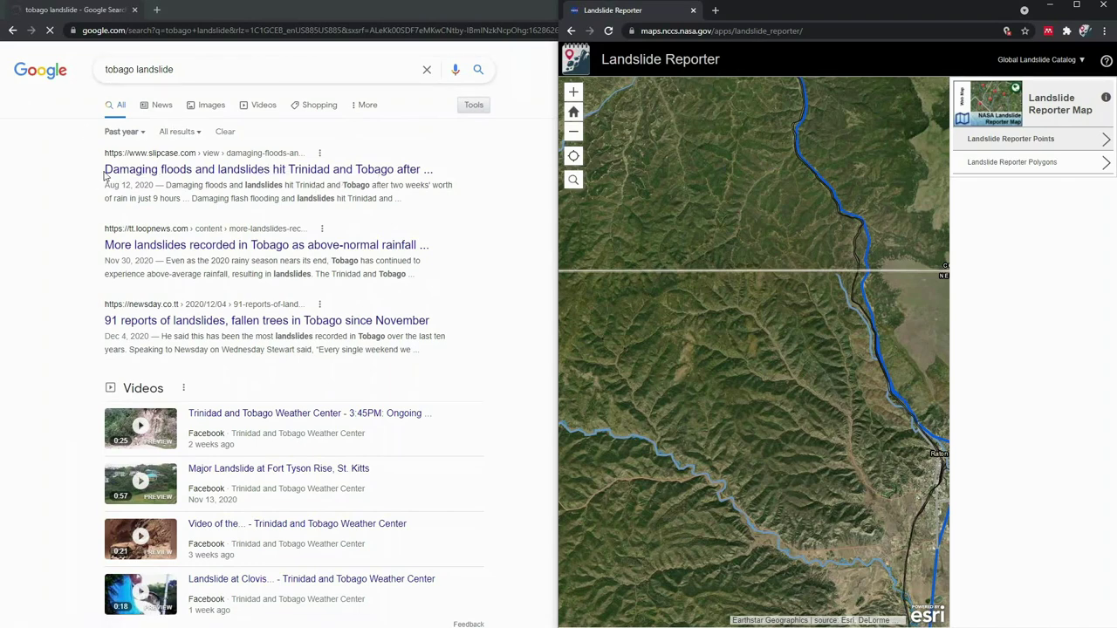
Open the "More landslides recorded in Tobago as above-normal rainfall" search result in a window beside Landslide Reporter.
left_click(283, 251)
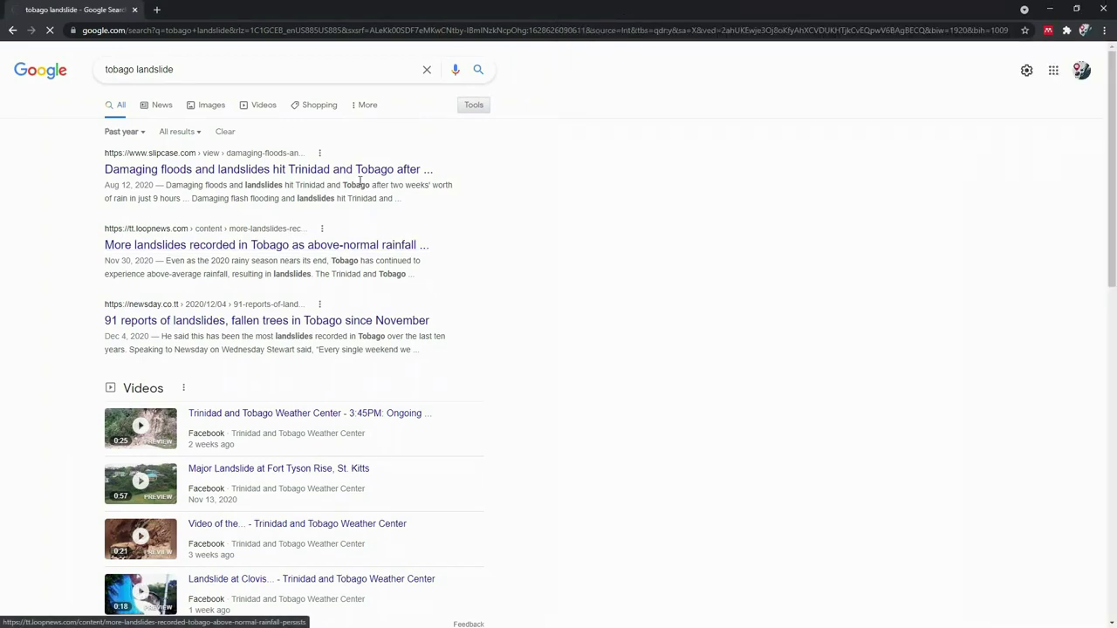
left_click_drag(130, 11, 0, 116)
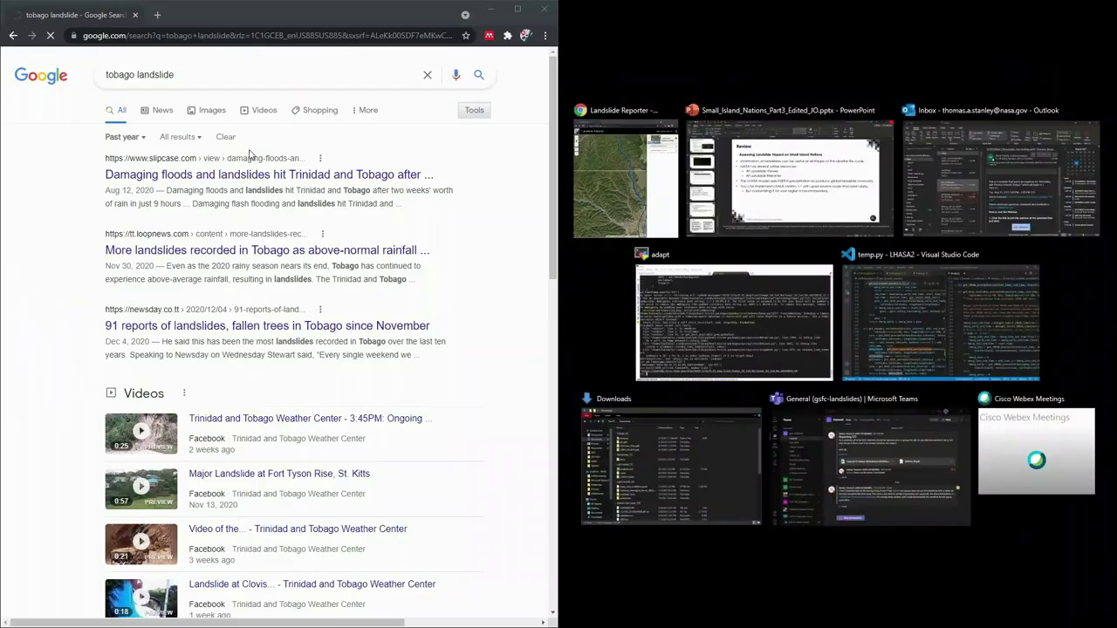
left_click(257, 250)
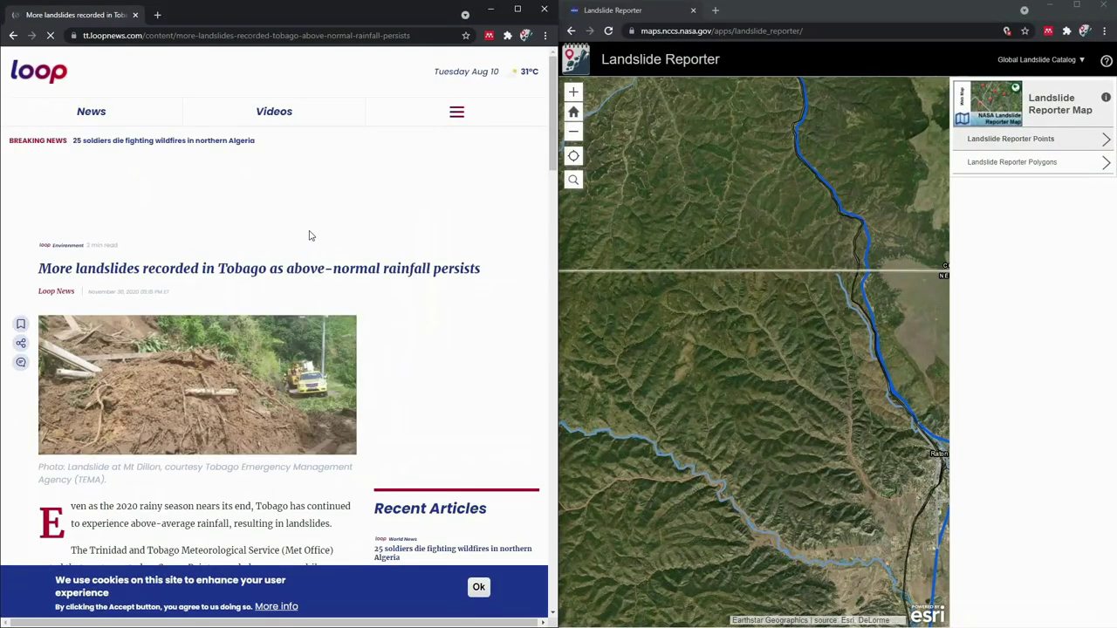
Read the article for a landslide location, search Google for "Mt Dillon" from its text, and show that search in Google Maps.
scroll(304, 236, "down", 2)
scroll(303, 236, "down", 2)
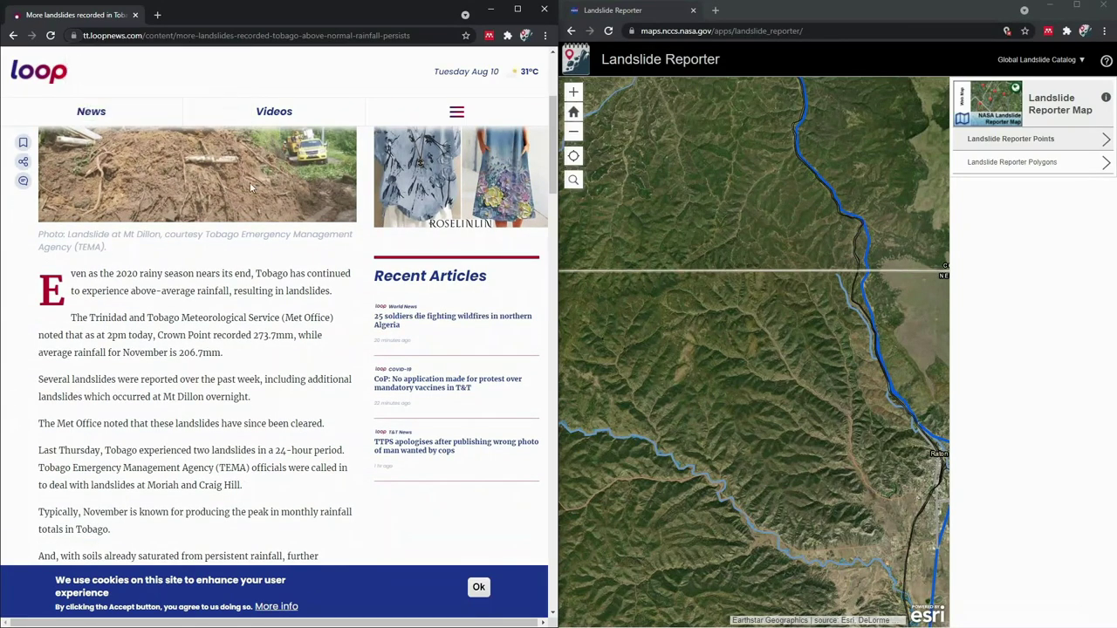
scroll(279, 336, "up", 2)
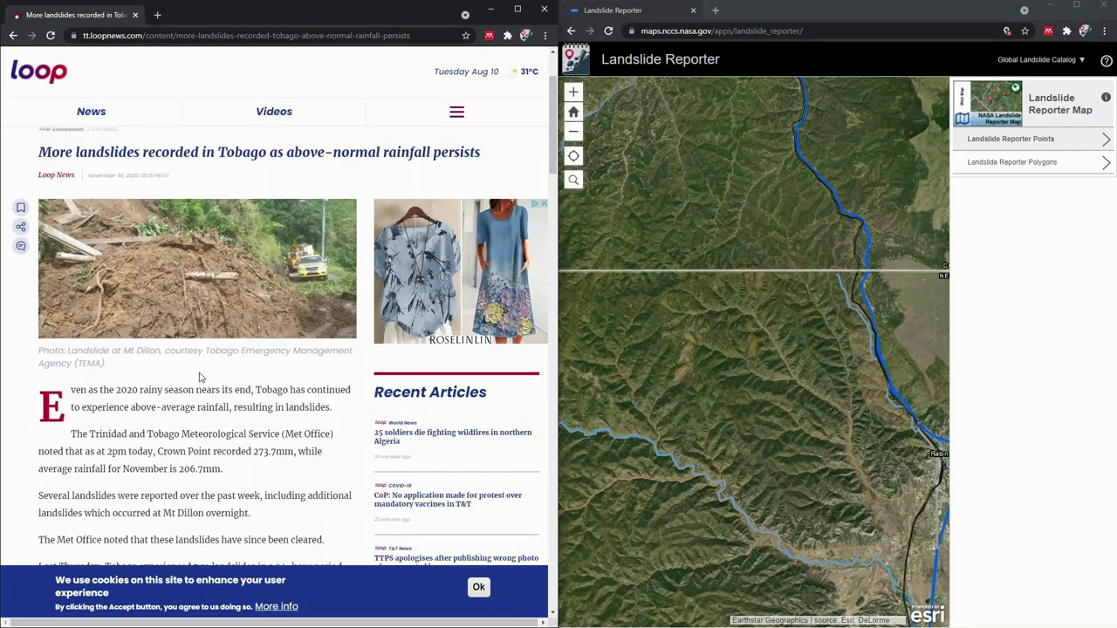
scroll(200, 377, "down", 1)
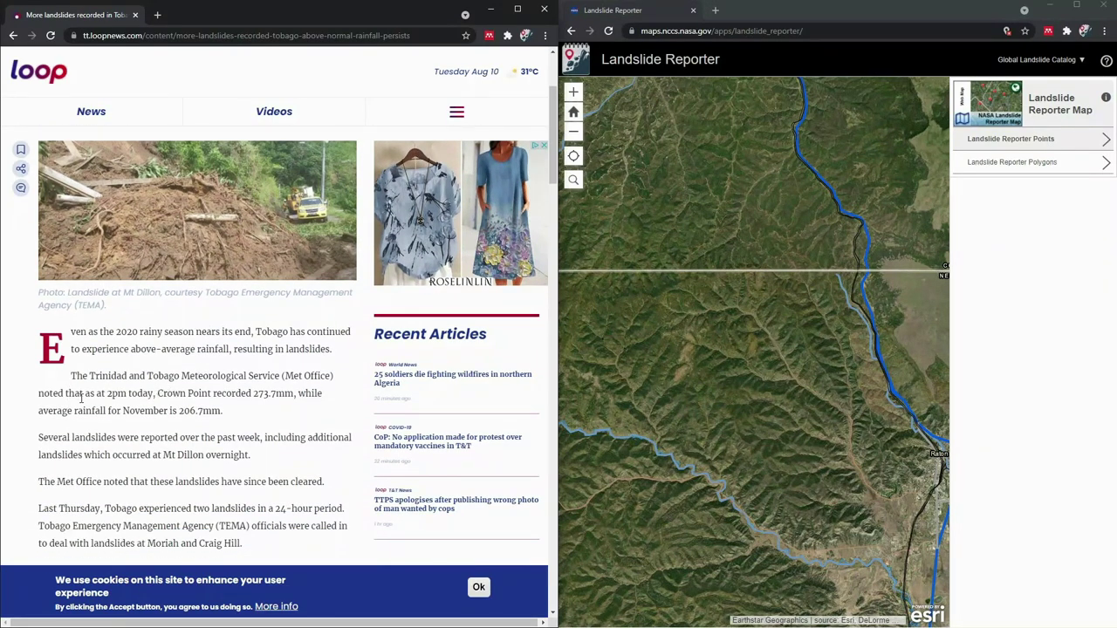
scroll(191, 388, "down", 2)
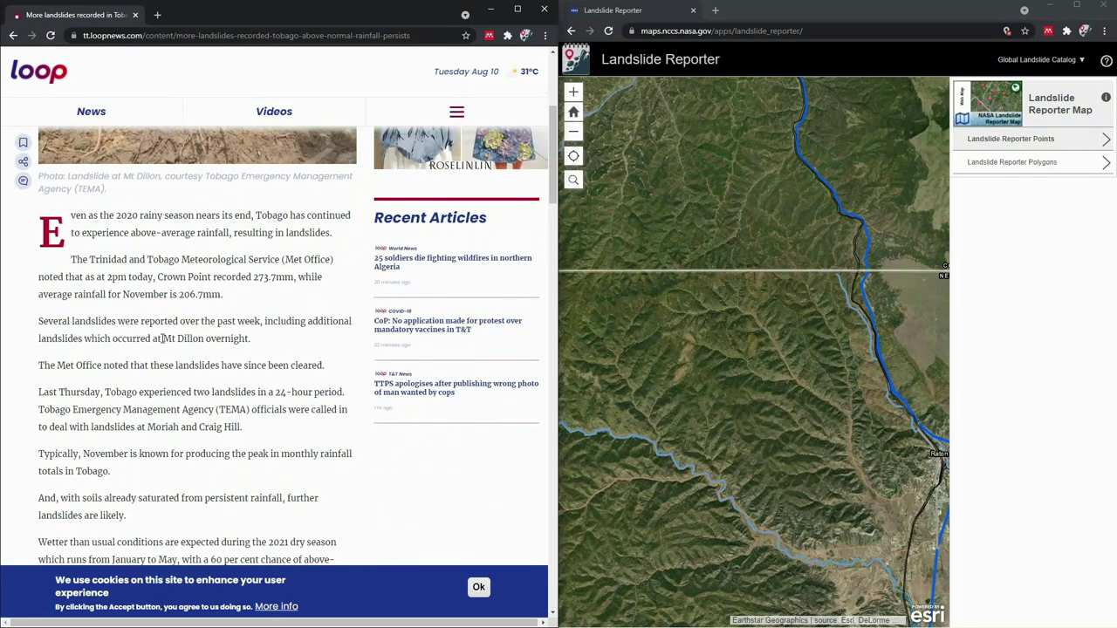
left_click_drag(162, 339, 186, 340)
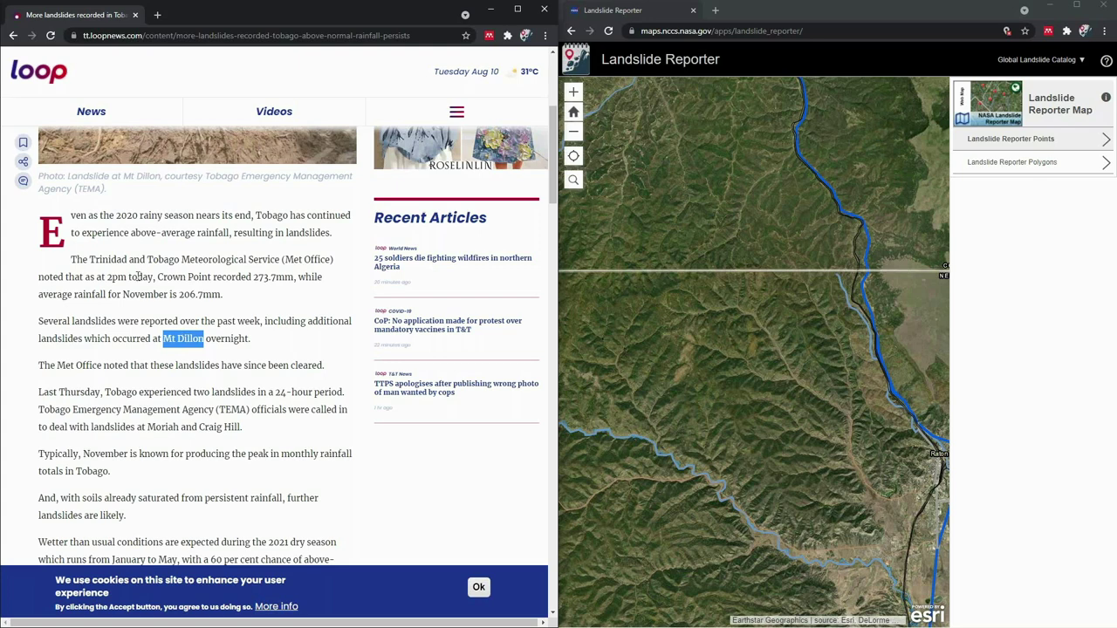
right_click(183, 336)
left_click(261, 371)
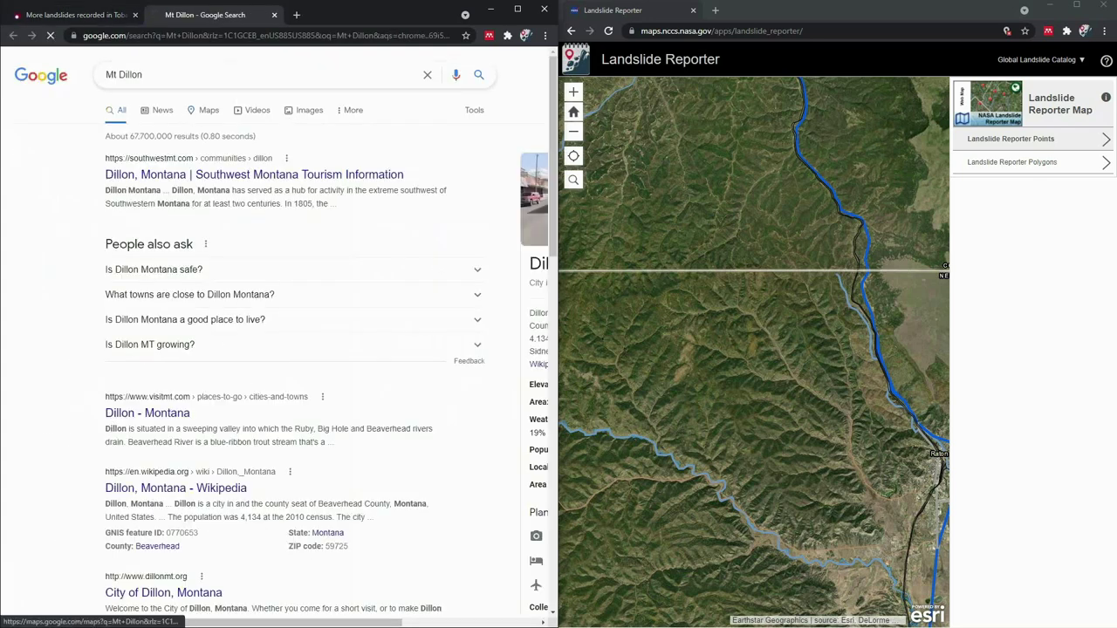
left_click(209, 110)
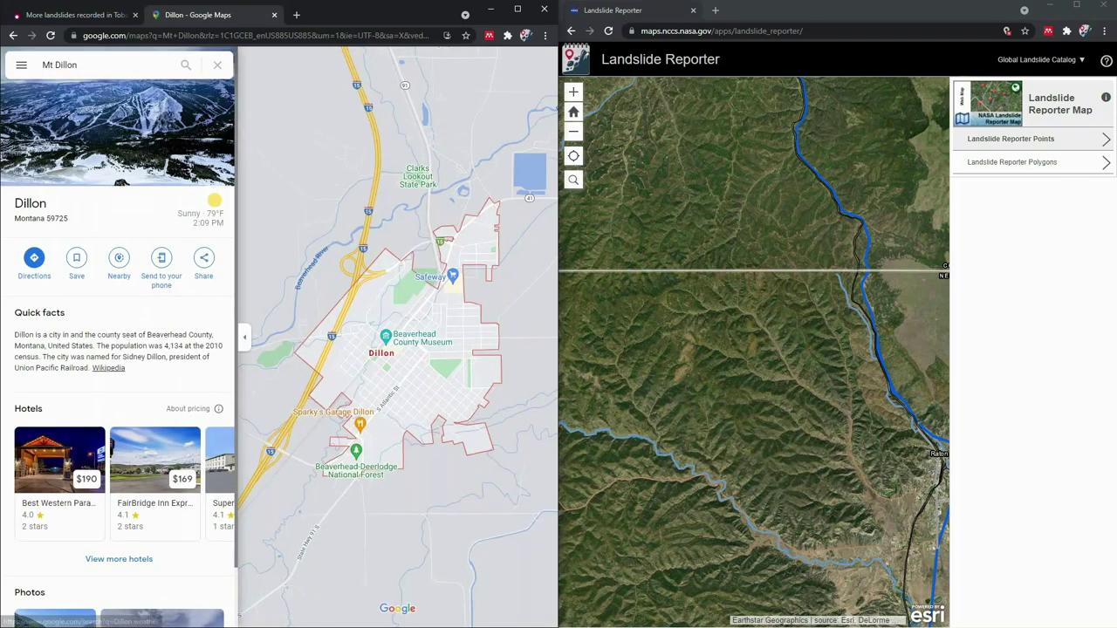
Refine the map search to "Mt Dillon, tobago" and choose the suggested Mount Dillon, Trinidad and Tobago.
left_click(119, 73)
type(", to")
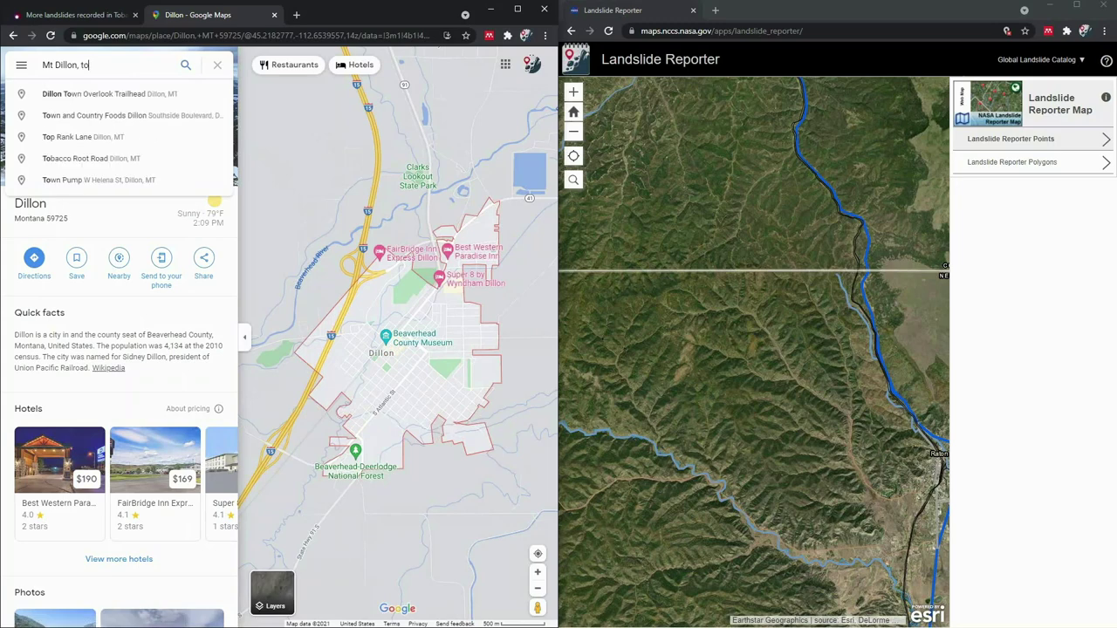
type("boago")
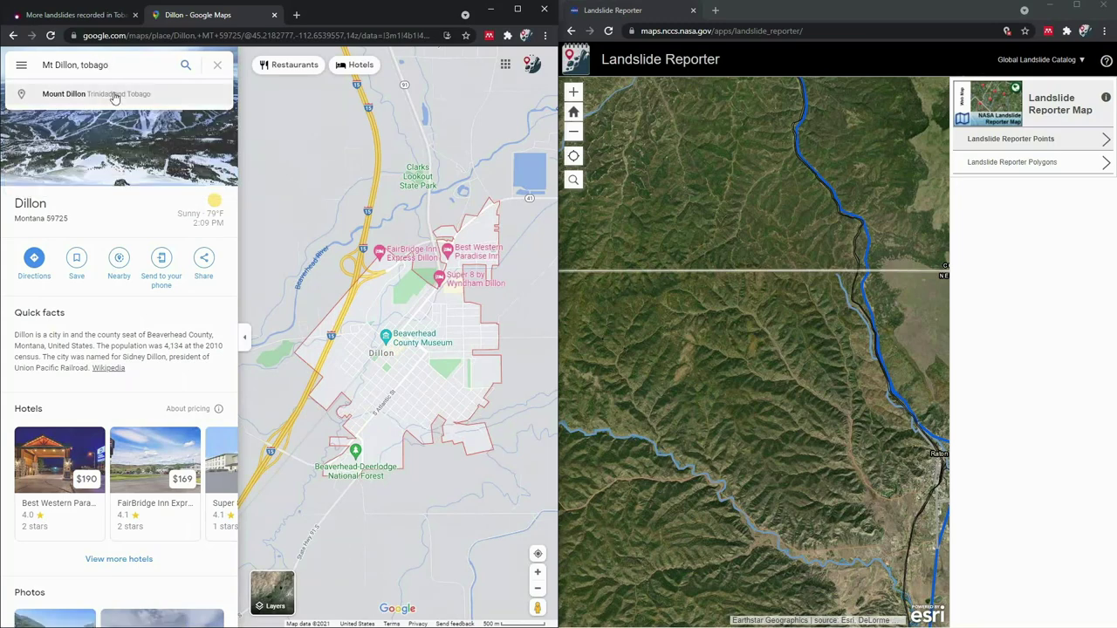
left_click(87, 93)
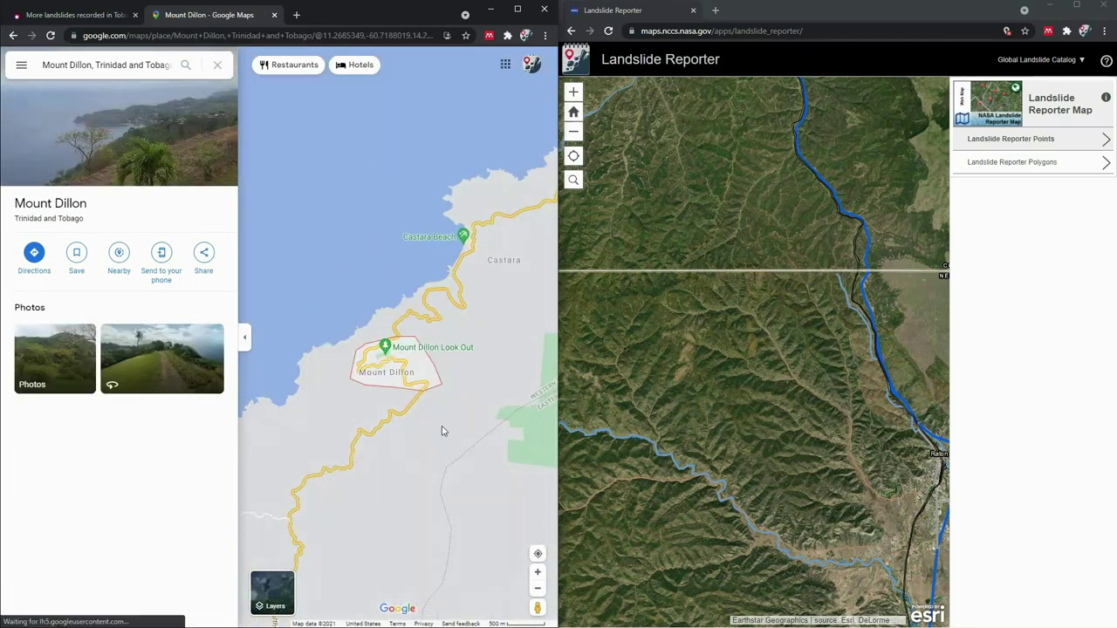
Compare the article with the map and examine where Mount Dillon lies on the island of Tobago.
key("ctrl+shift+Tab")
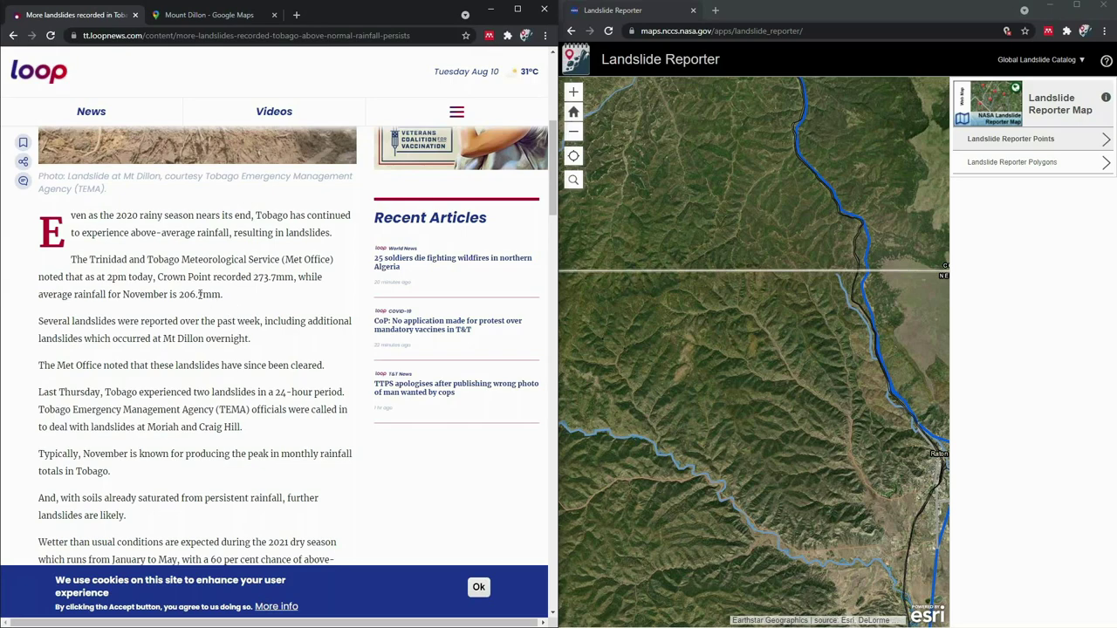
left_click(193, 14)
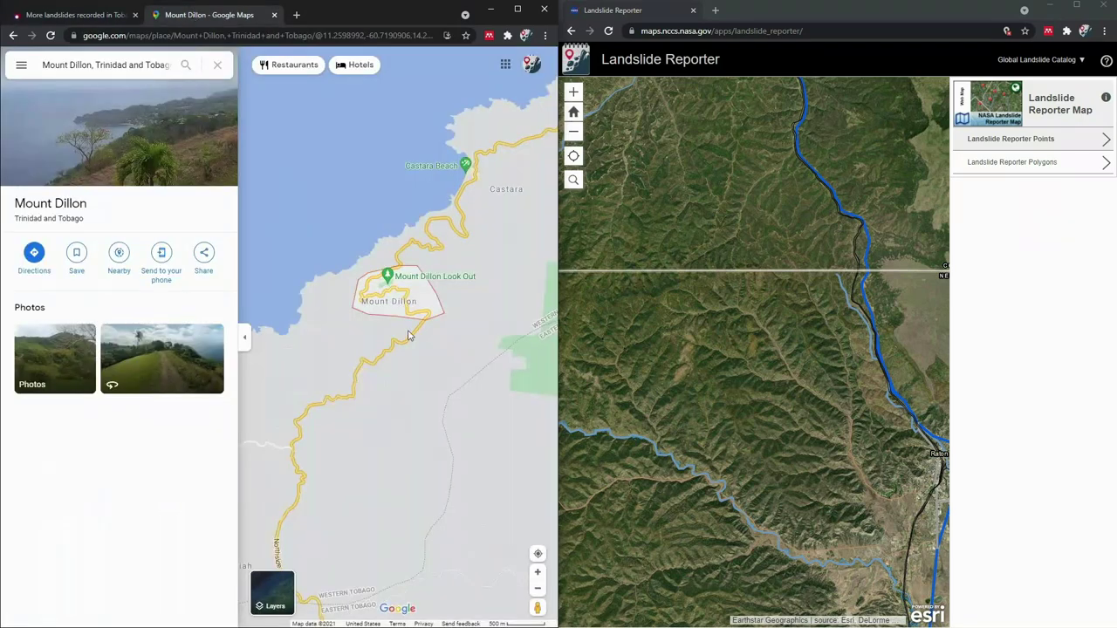
scroll(408, 336, "down", 3)
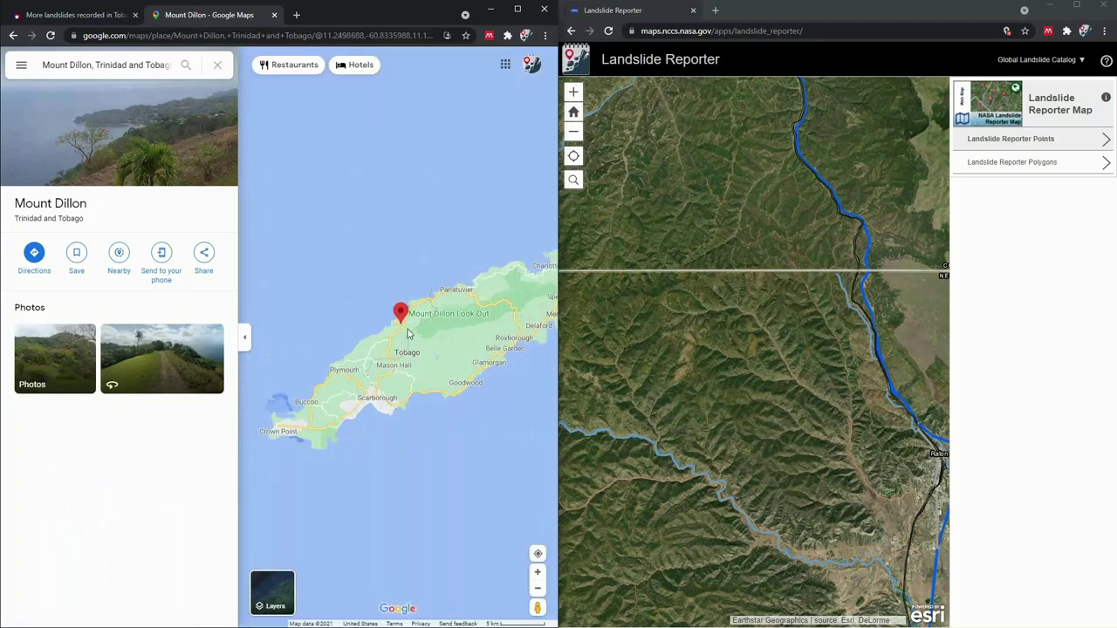
scroll(403, 331, "down", 1)
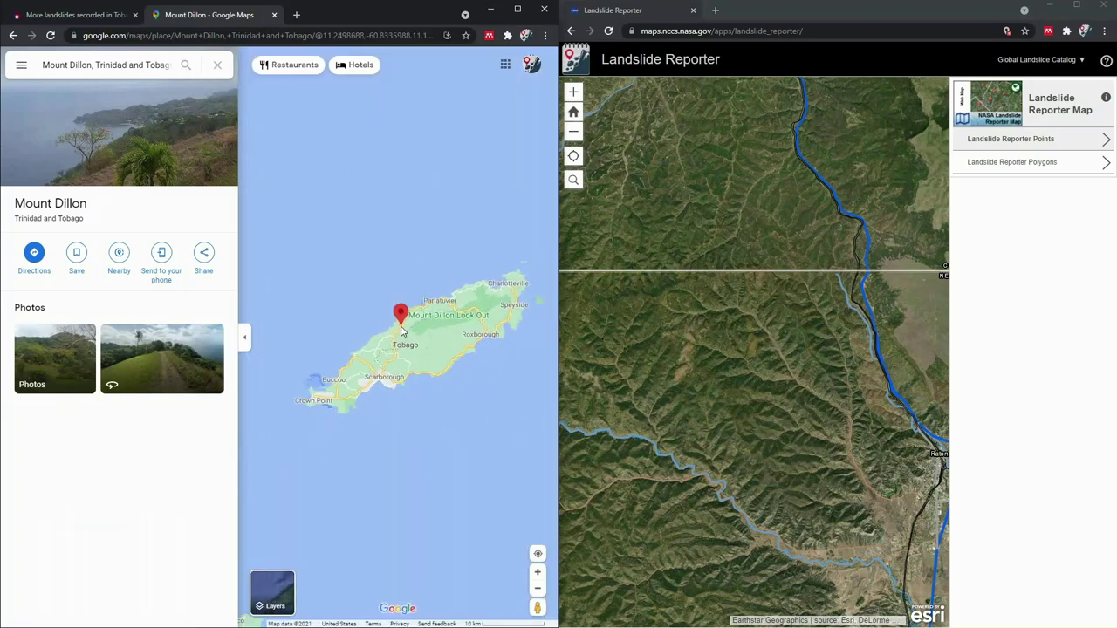
scroll(402, 331, "up", 1)
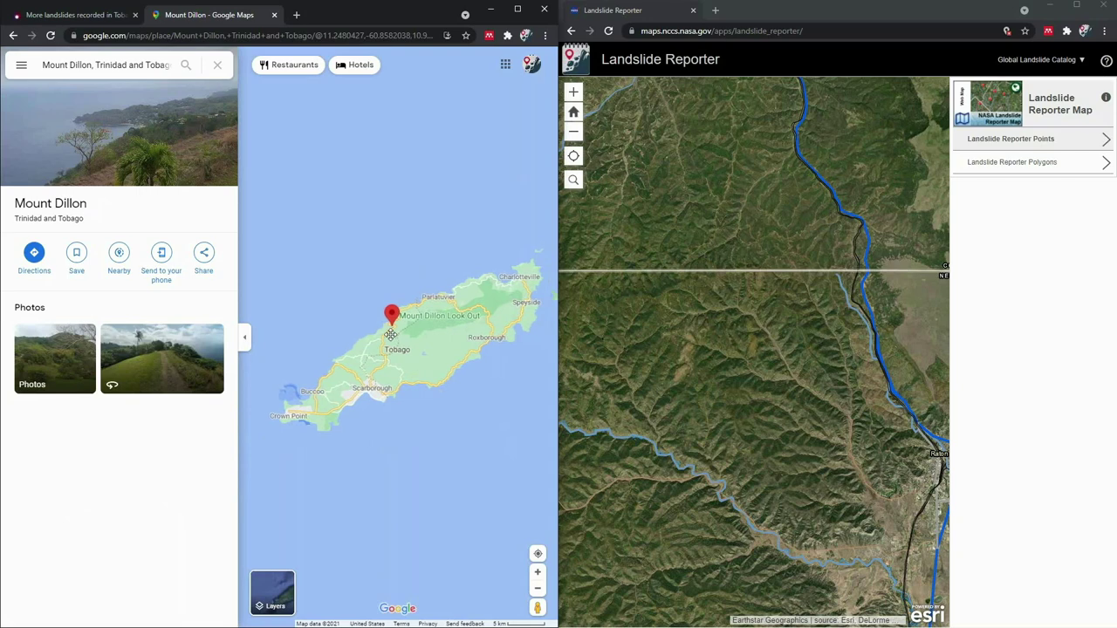
scroll(391, 334, "up", 4)
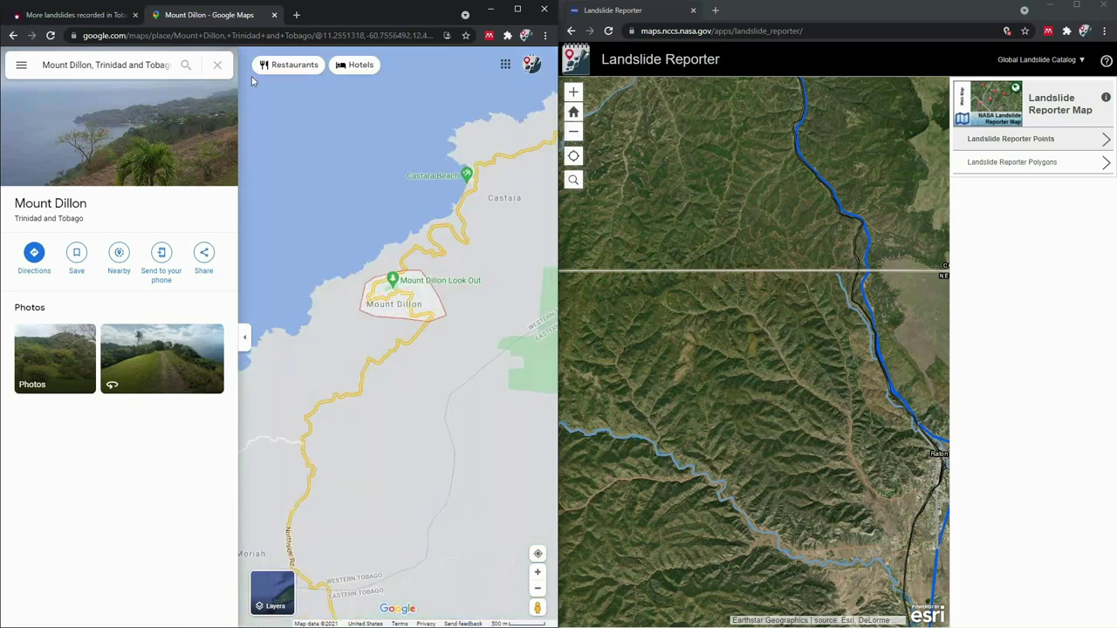
Try to locate Craig Hill from the article by searching the map for "Craig Hill, Trinidad and Tobago", and return to Mount Dillon.
key("ctrl+Page_Up")
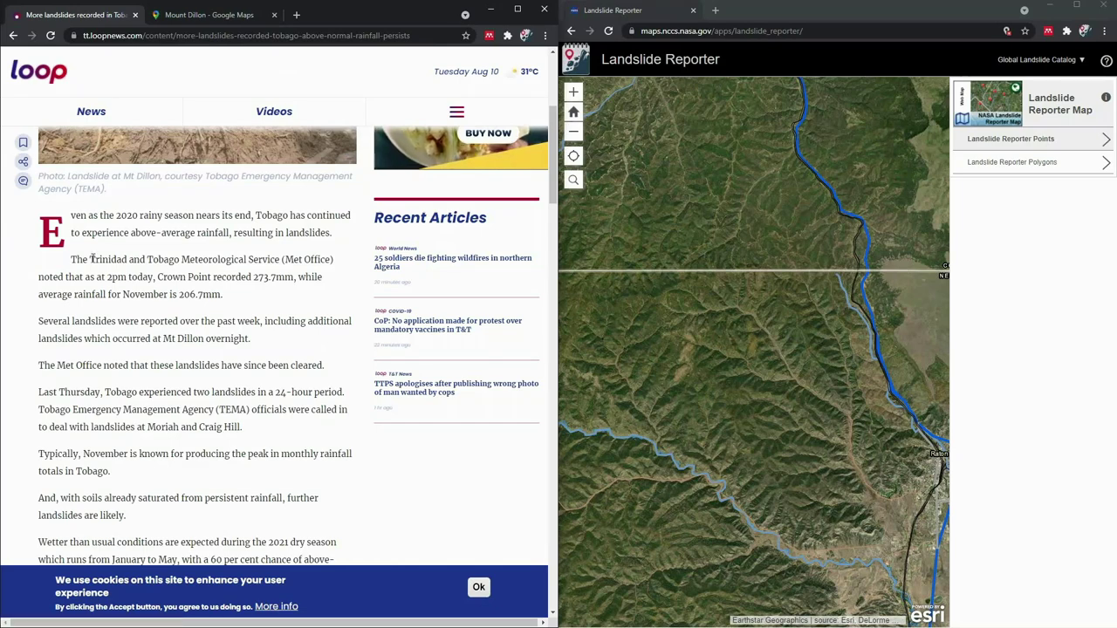
scroll(196, 332, "down", 2)
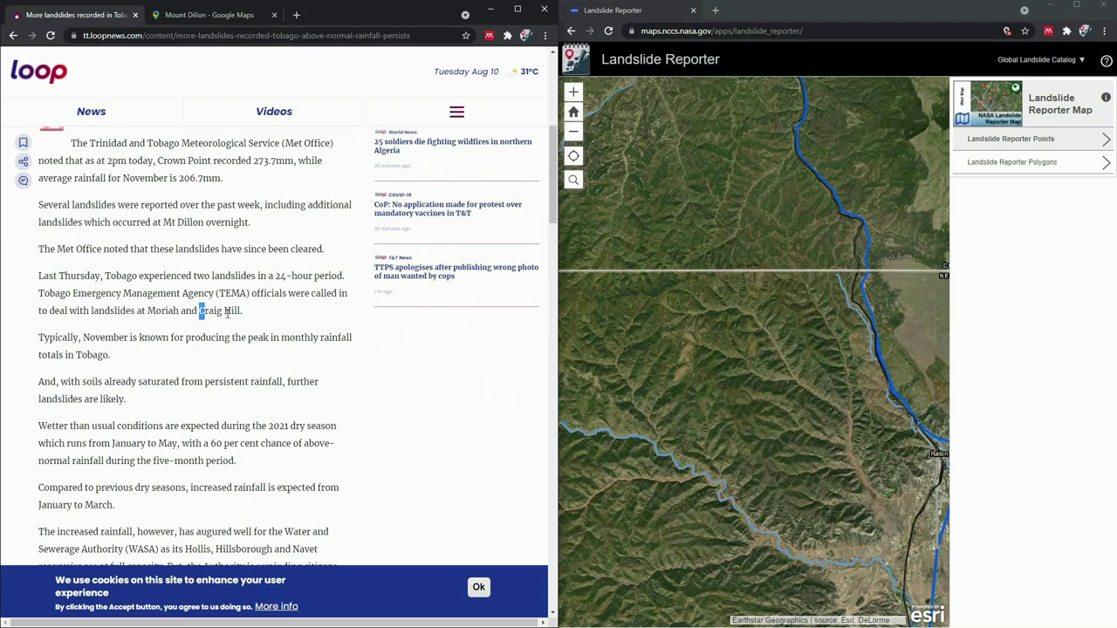
left_click_drag(227, 312, 242, 313)
key("ctrl+c")
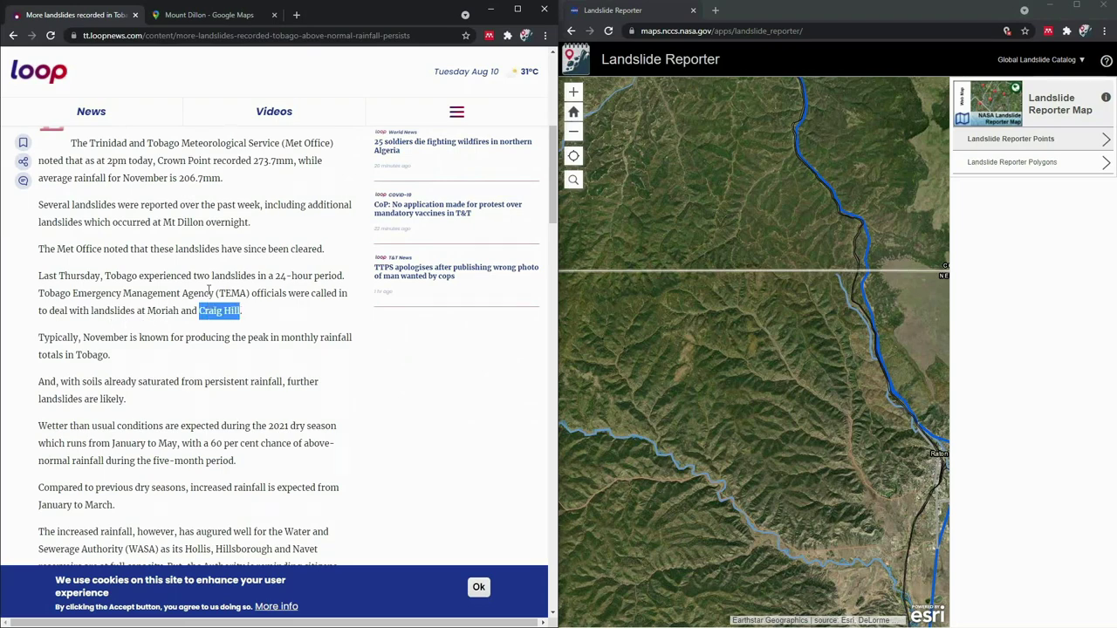
left_click(200, 15)
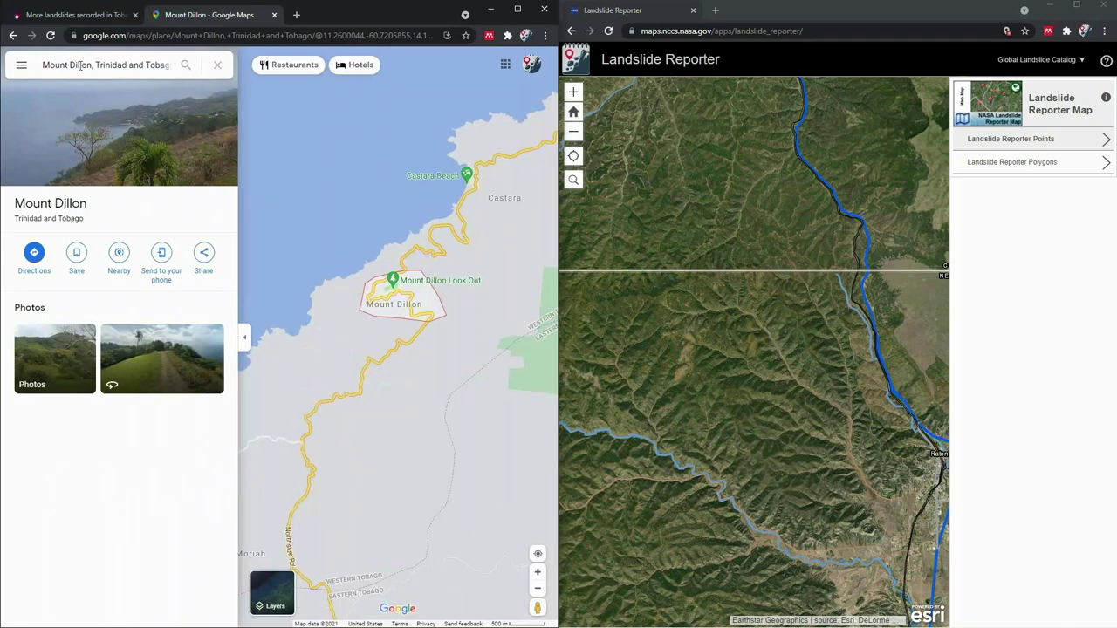
left_click_drag(91, 66, 30, 71)
key("ctrl+v")
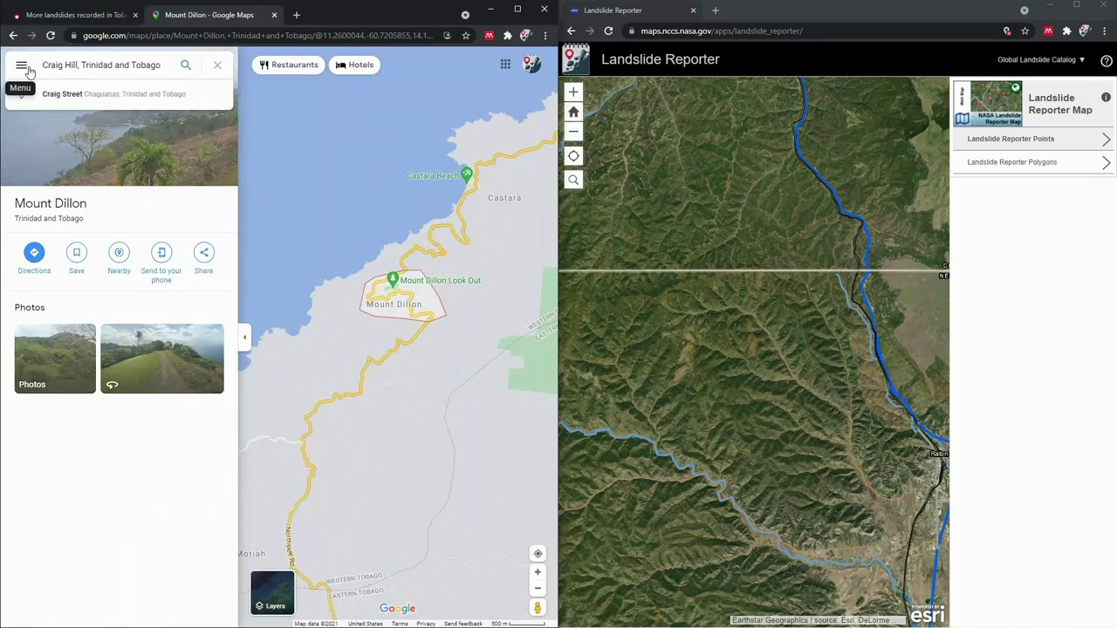
key("Return")
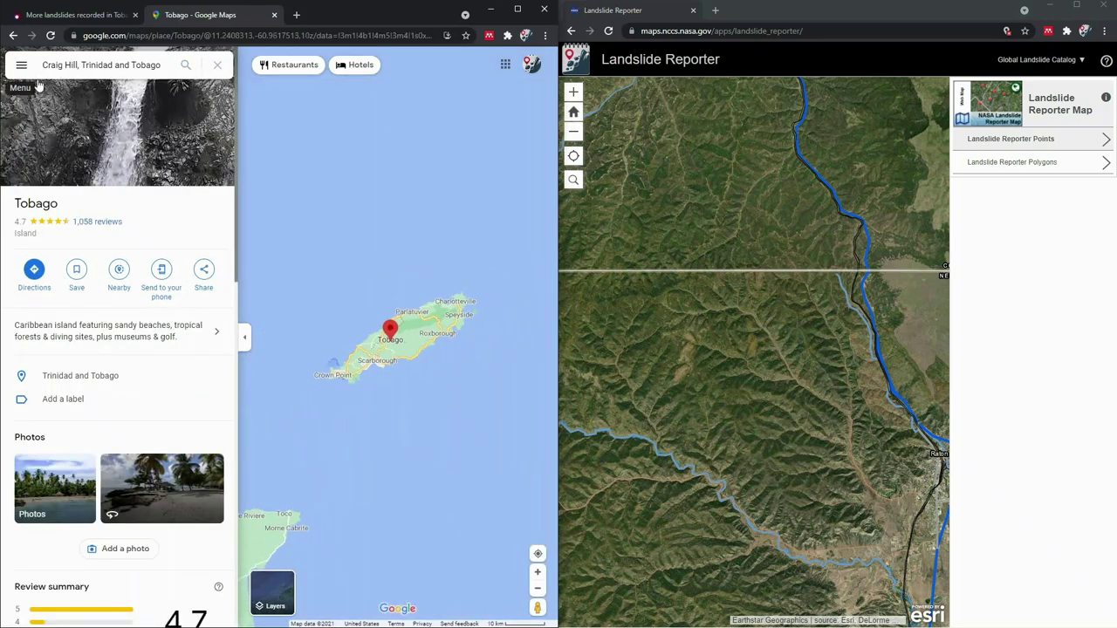
left_click(14, 37)
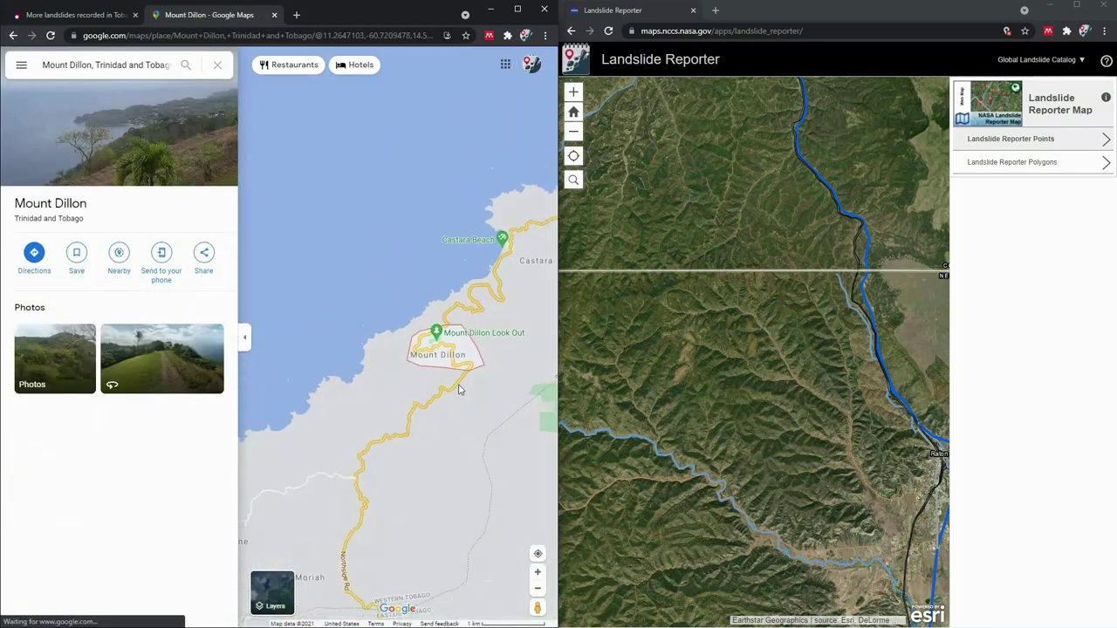
Find Moriah southwest of Mount Dillon on the map and select it to outline its area.
scroll(456, 337, "down", 1)
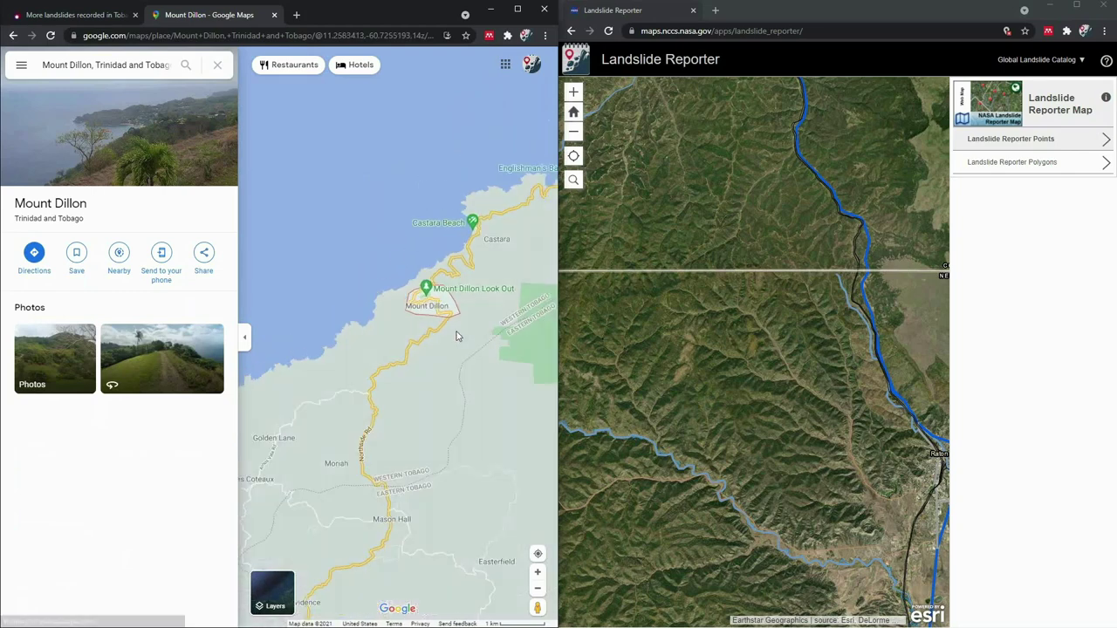
left_click_drag(405, 459, 479, 376)
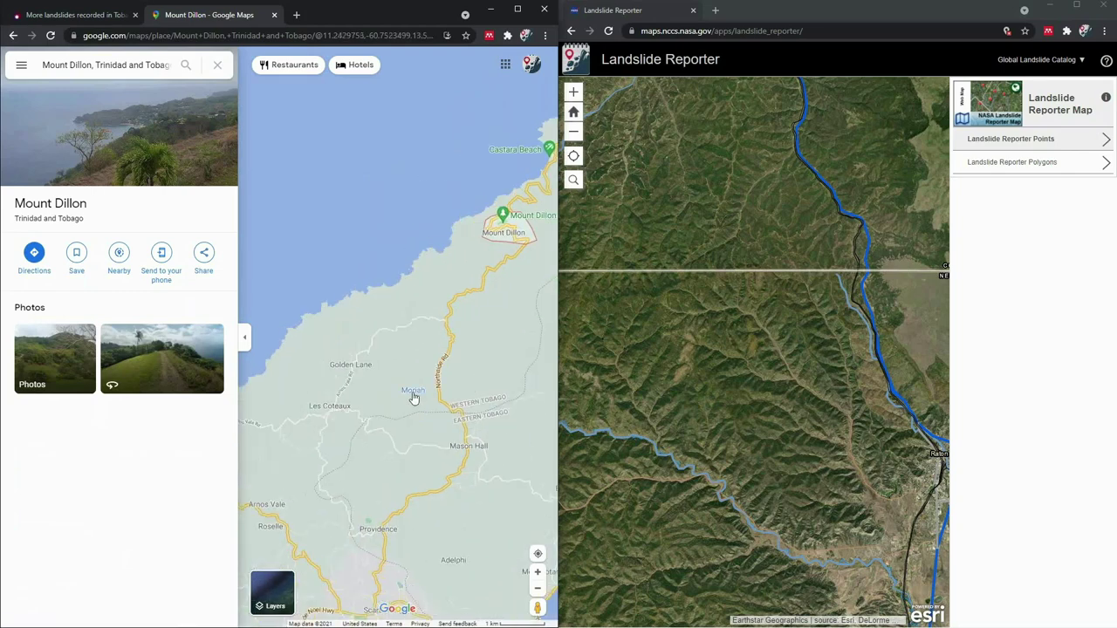
left_click(414, 394)
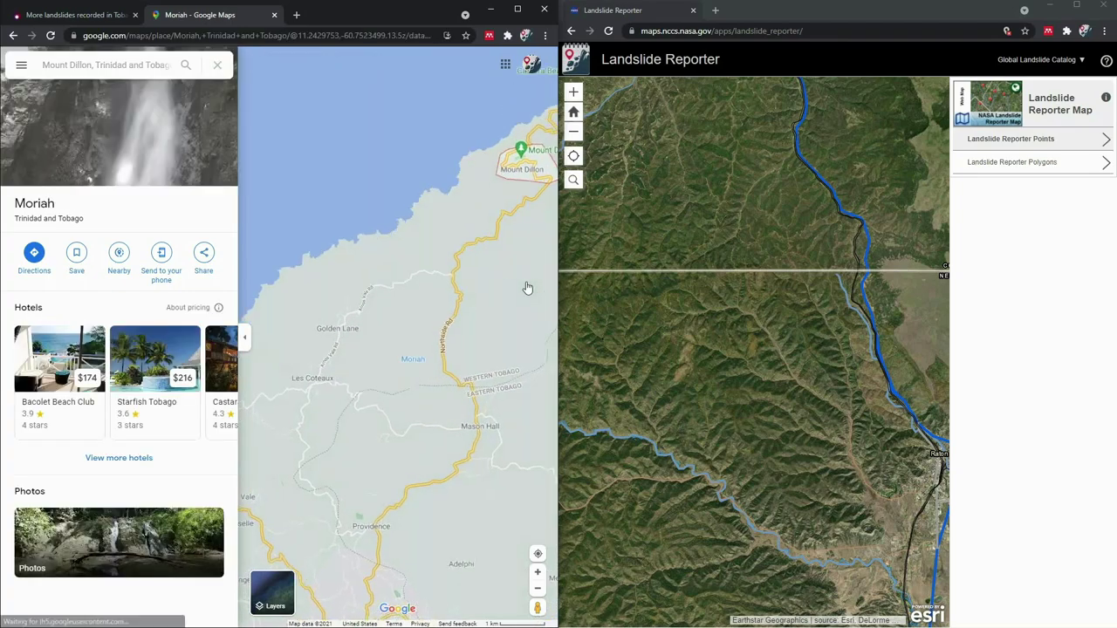
scroll(403, 368, "down", 1)
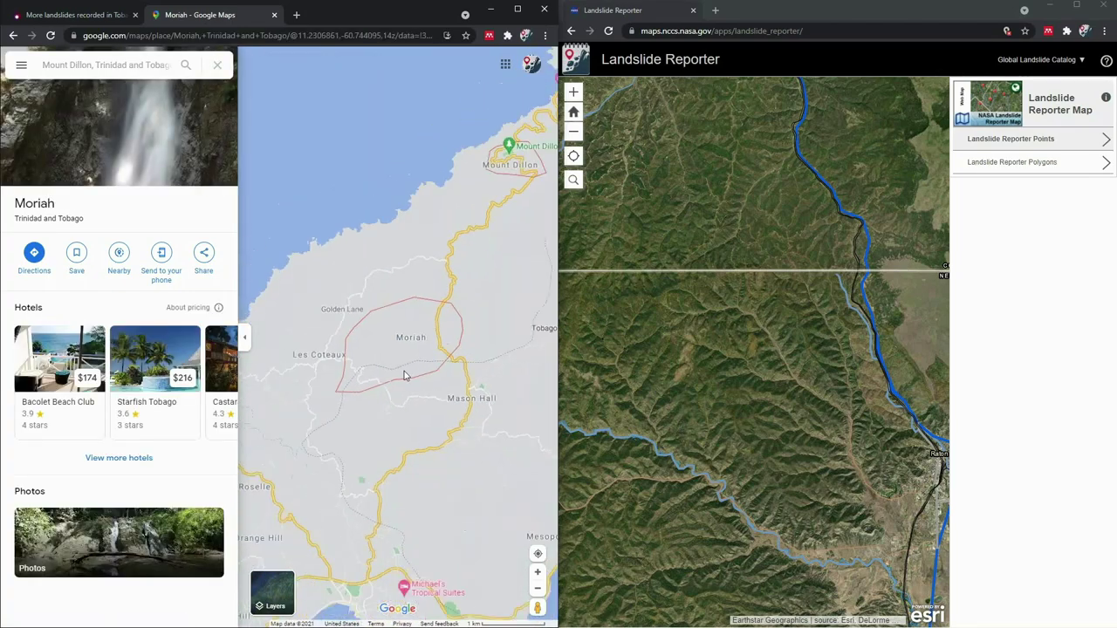
Return to the Loop News article and review its publication date and the details about the reported landslides.
left_click(119, 14)
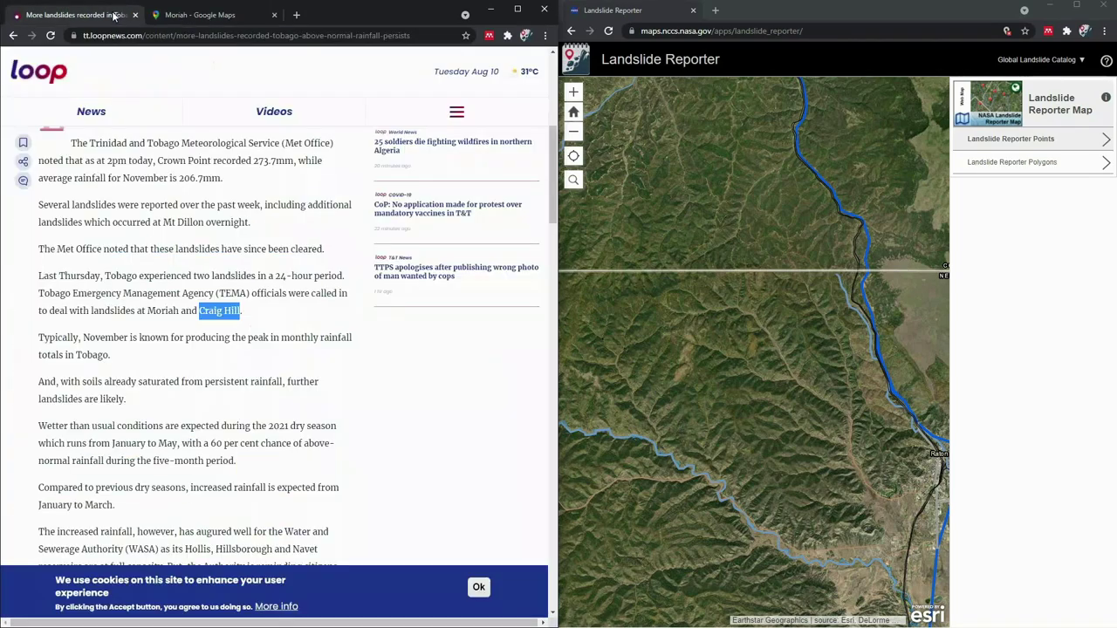
left_click(276, 311)
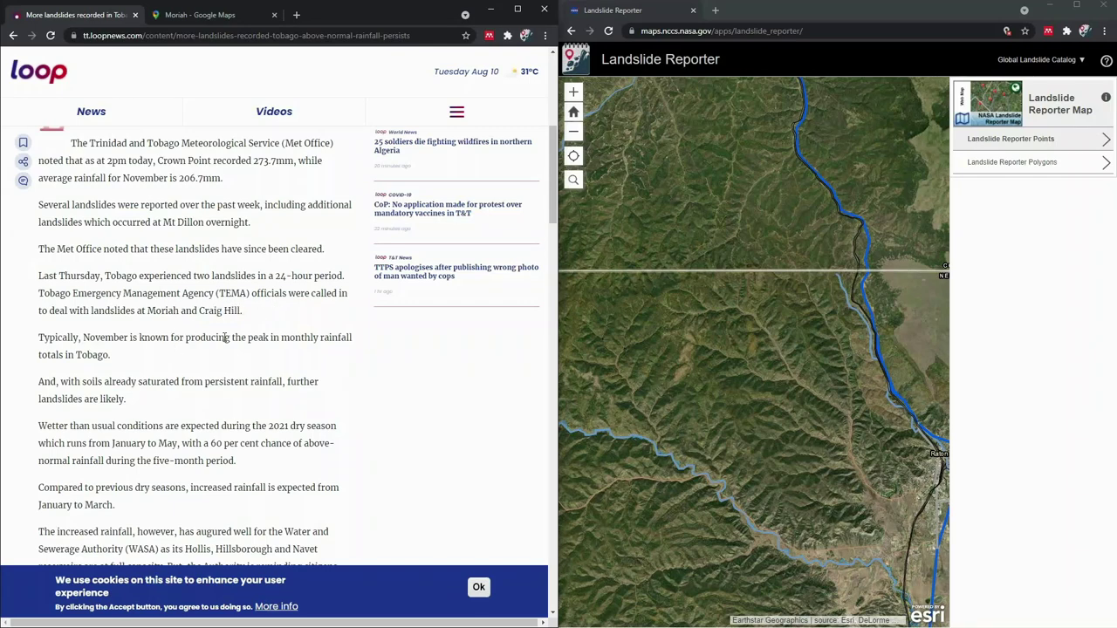
scroll(222, 341, "up", 5)
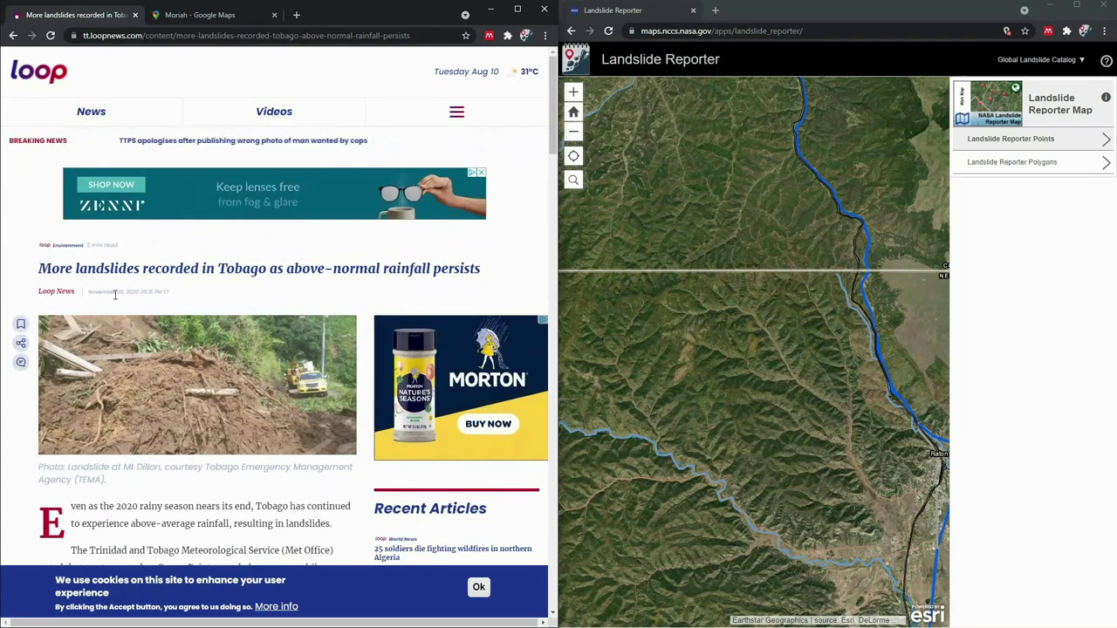
scroll(224, 382, "down", 3)
scroll(225, 381, "down", 1)
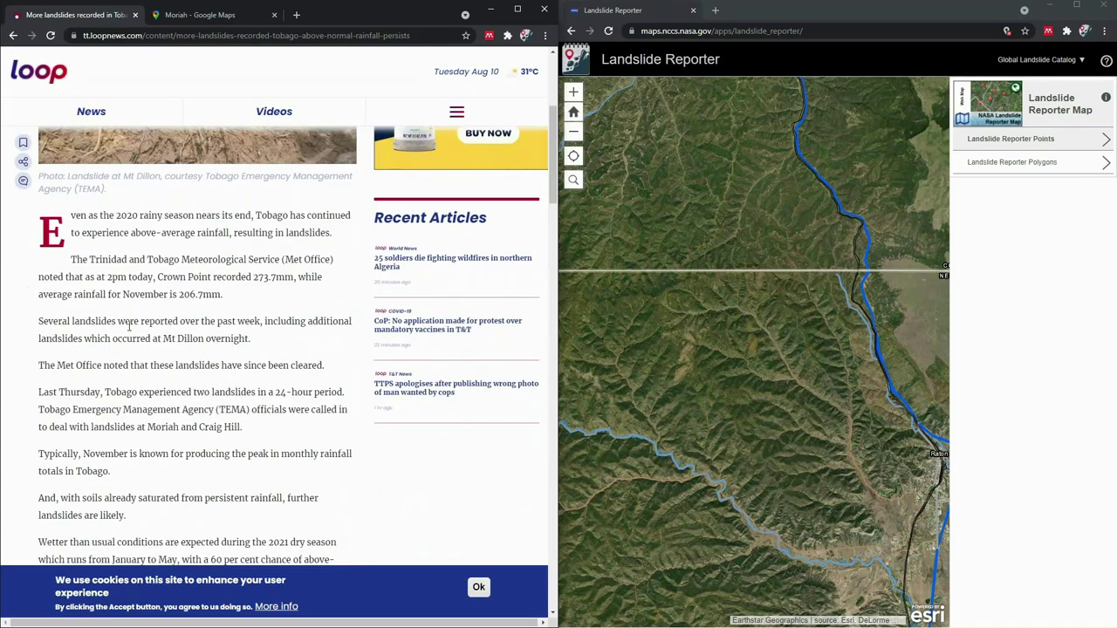
scroll(213, 340, "down", 2)
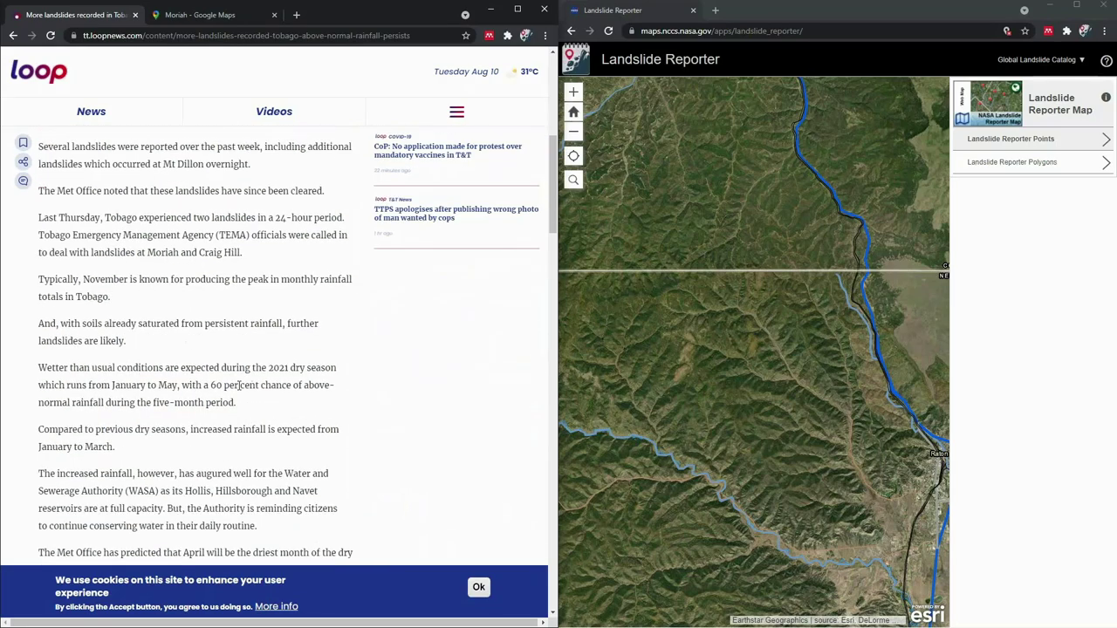
Reread the article's paragraphs on the Mt Dillon, Moriah and Craig Hill landslides to choose a location to report.
scroll(240, 387, "down", 1)
scroll(240, 387, "up", 2)
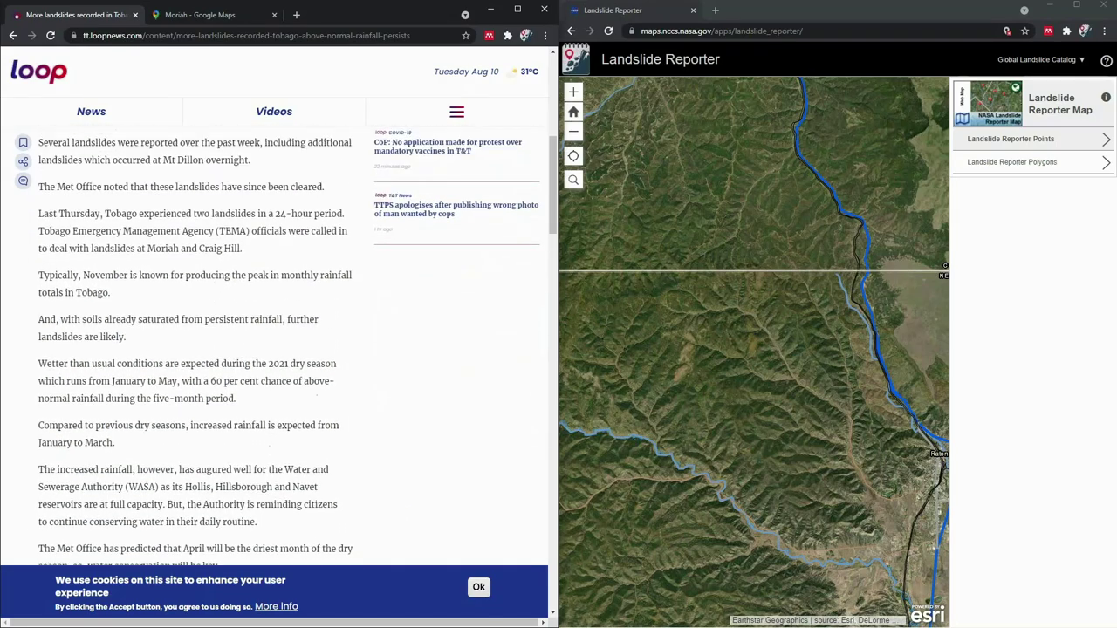
scroll(240, 386, "down", 1)
scroll(240, 390, "up", 4)
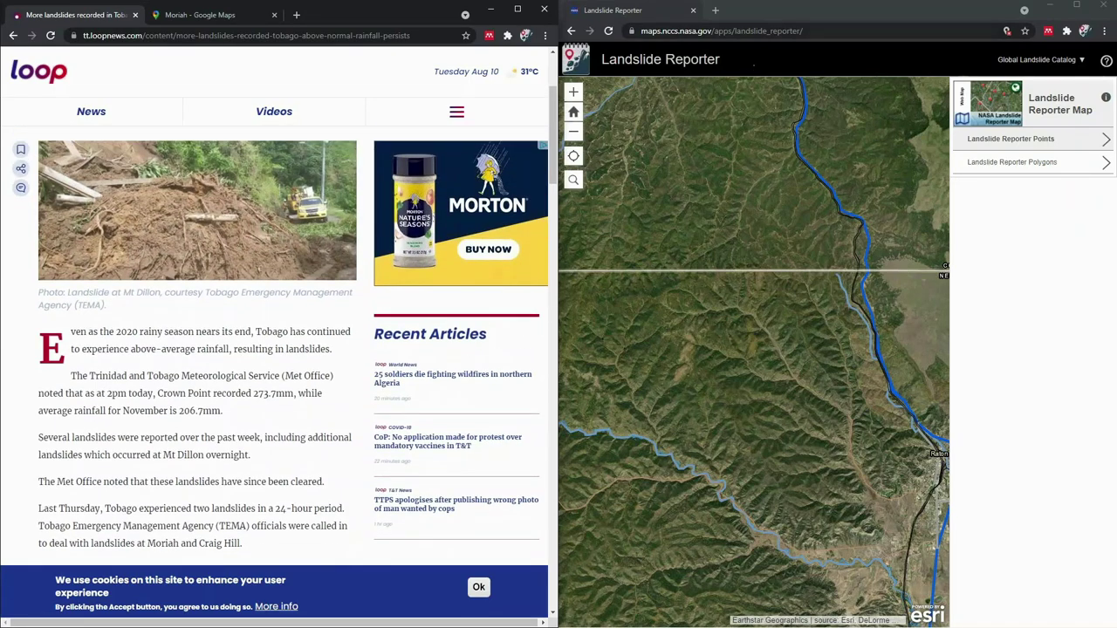
left_click(773, 13)
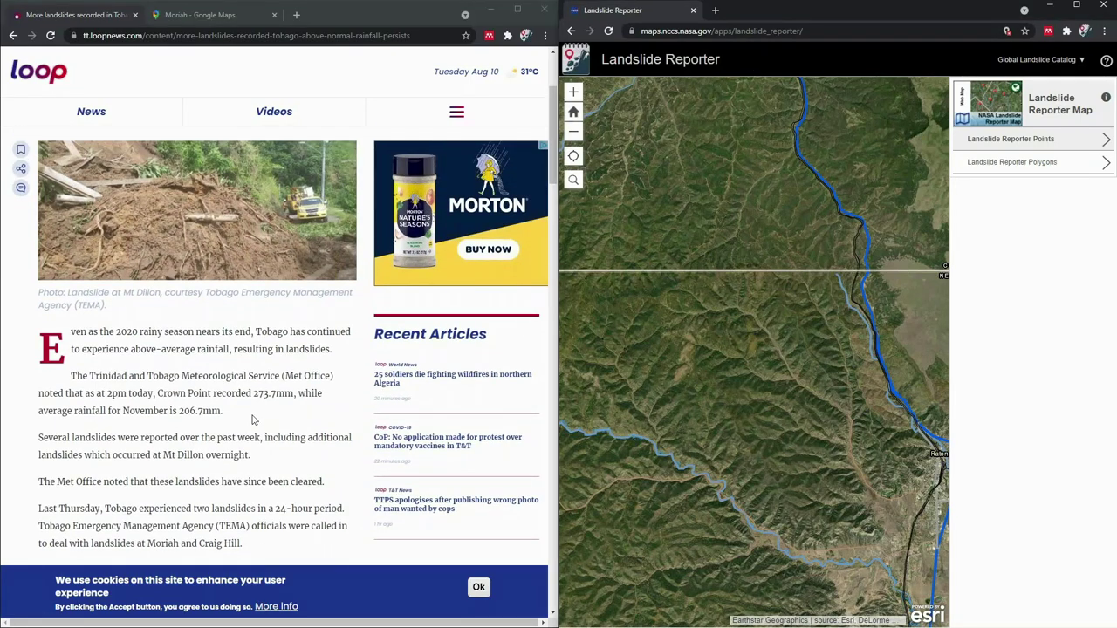
scroll(253, 420, "down", 1)
scroll(253, 414, "down", 1)
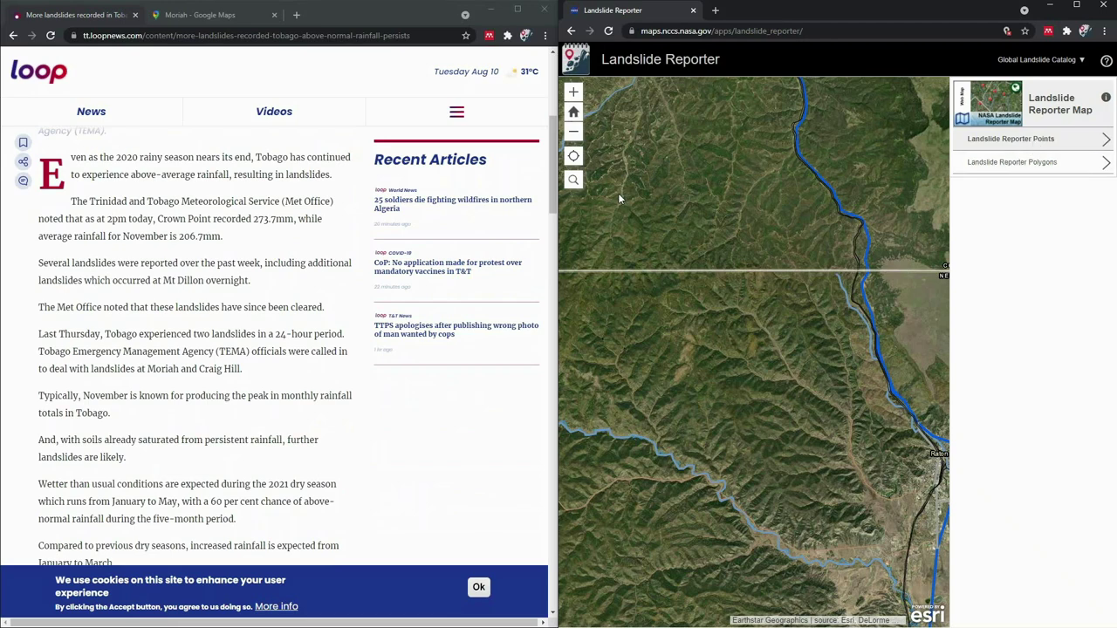
Search the Landslide Reporter map for "moriah, tobago" and examine the terrain around Moriah.
left_click(573, 182)
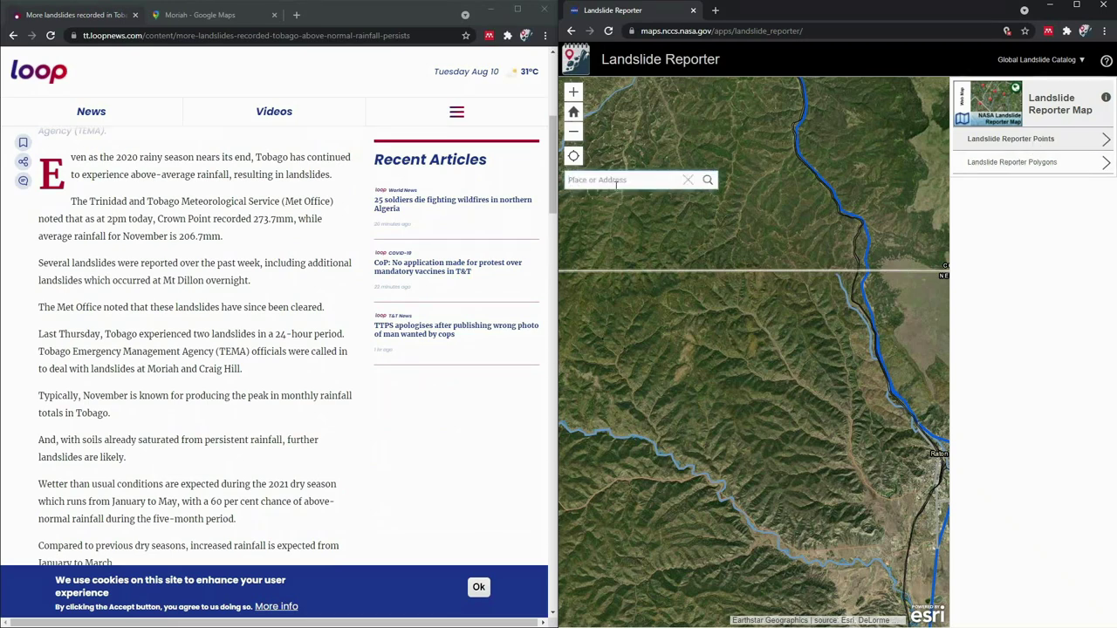
type("moriah, tobago")
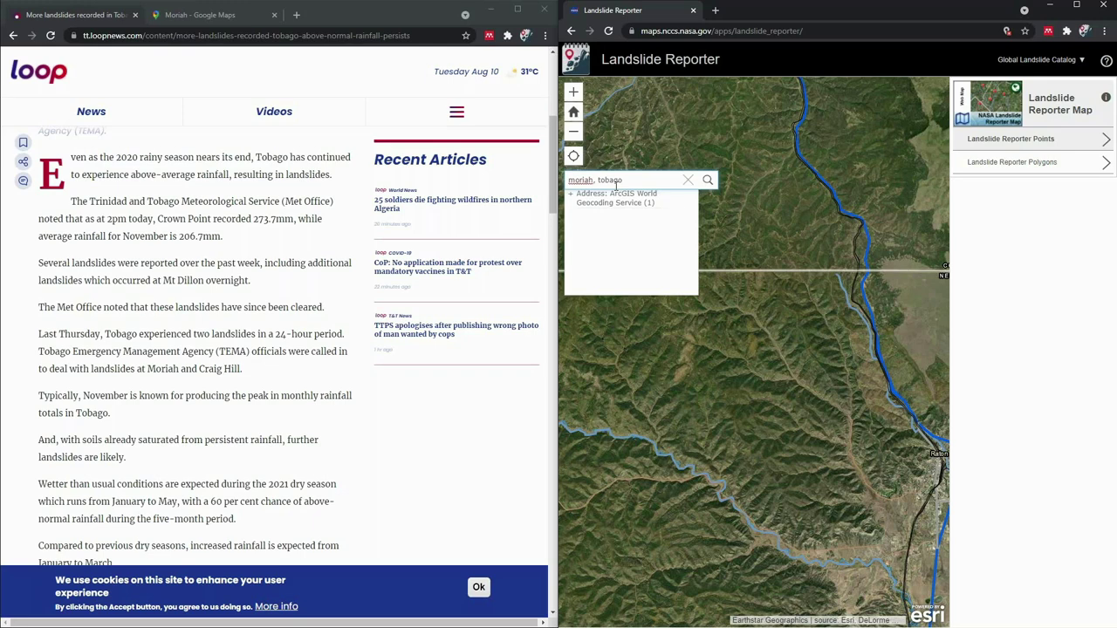
left_click(616, 200)
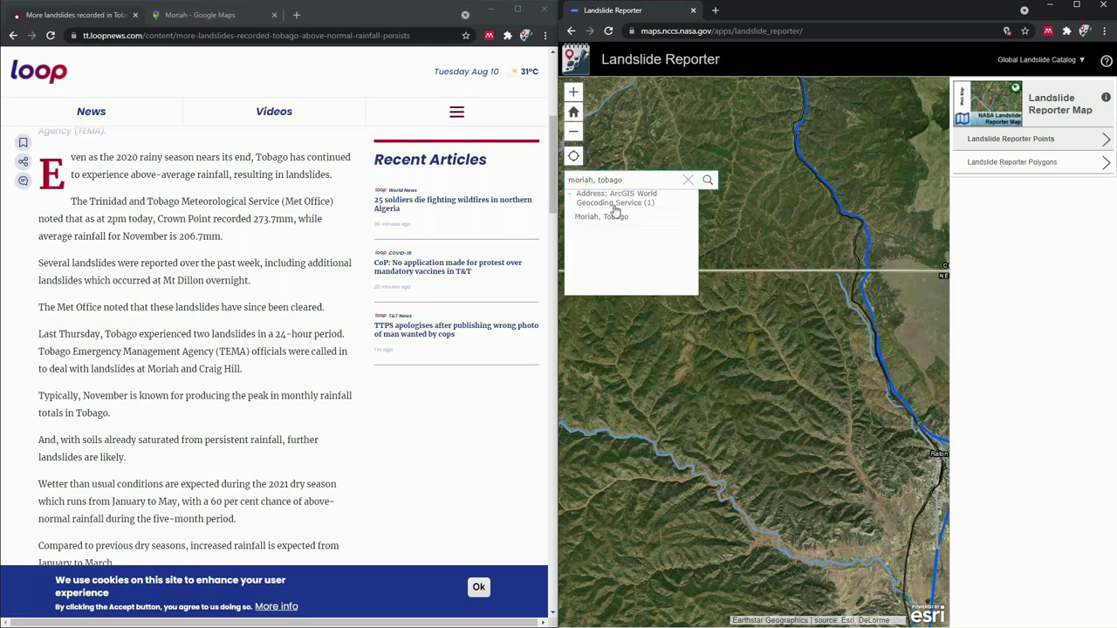
left_click(614, 218)
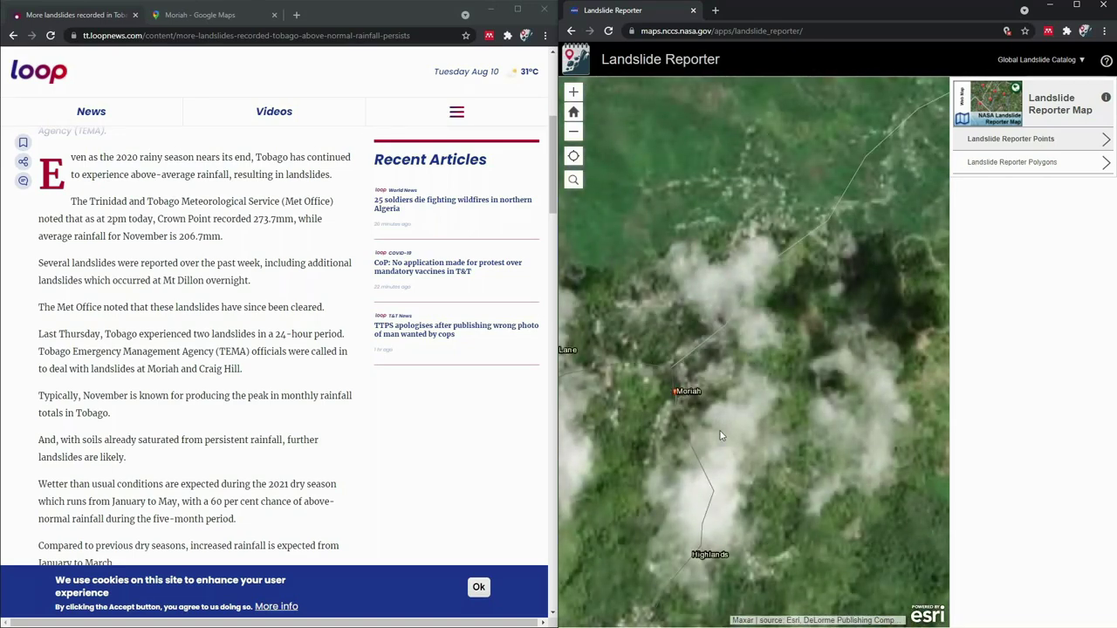
scroll(812, 374, "up", 1)
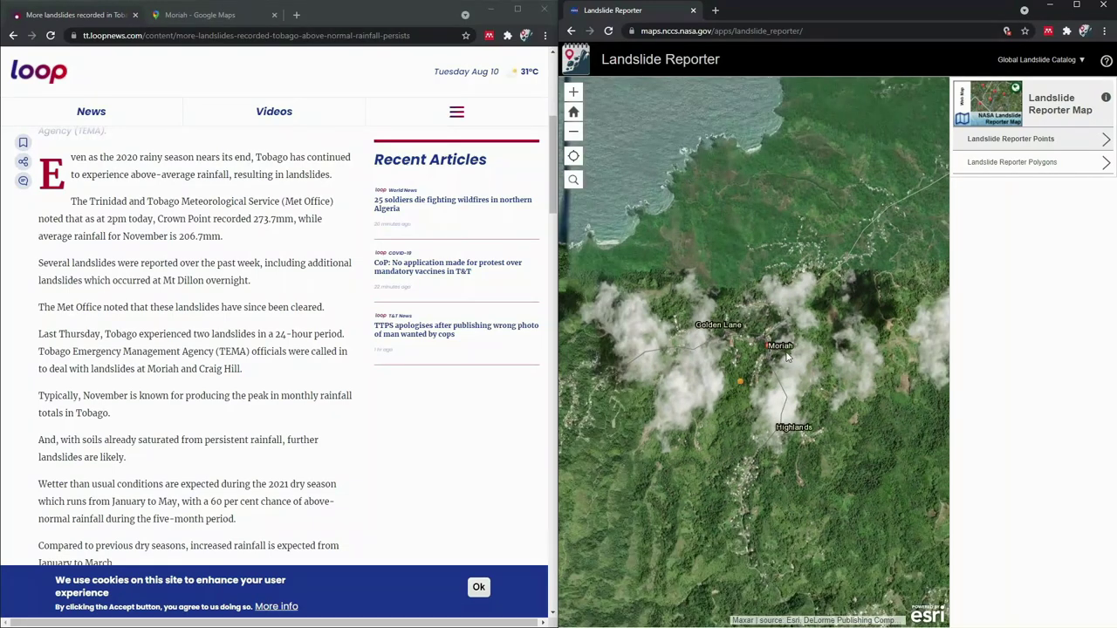
left_click_drag(836, 362, 804, 384)
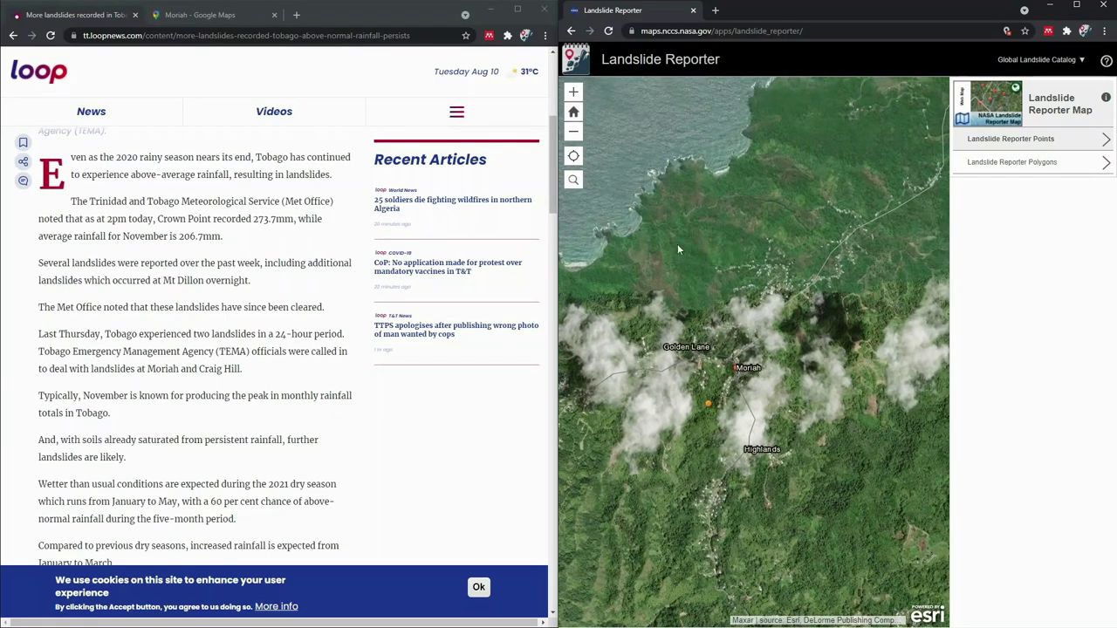
Start a new Landslide Reporter Points submission and set its location to "Moriah, Tobago".
left_click(1050, 141)
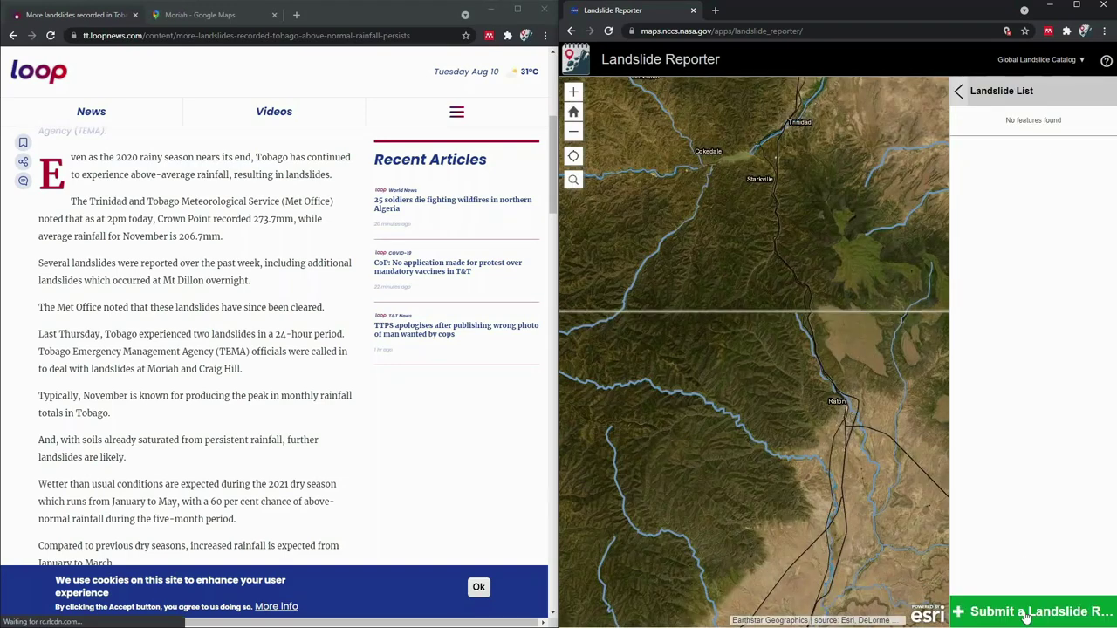
left_click(1024, 614)
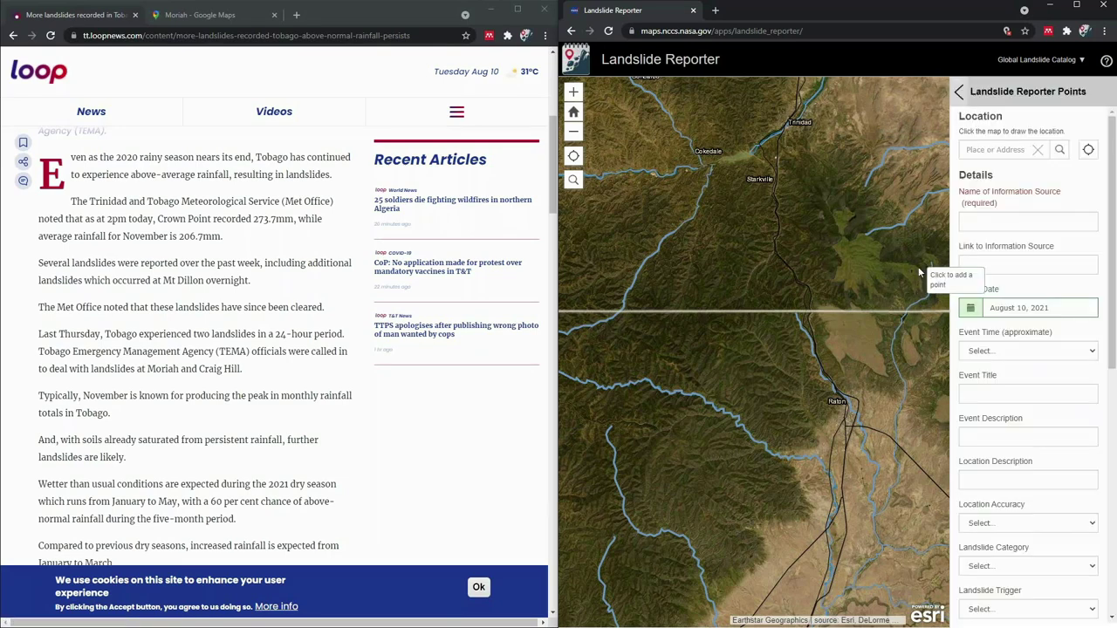
left_click(992, 149)
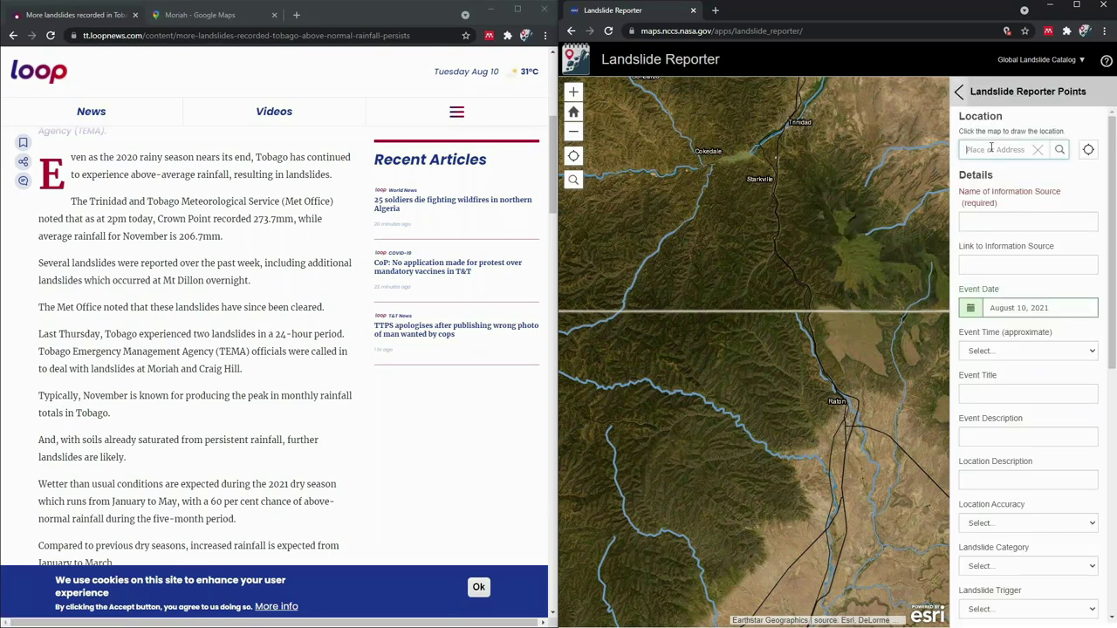
type("moriah")
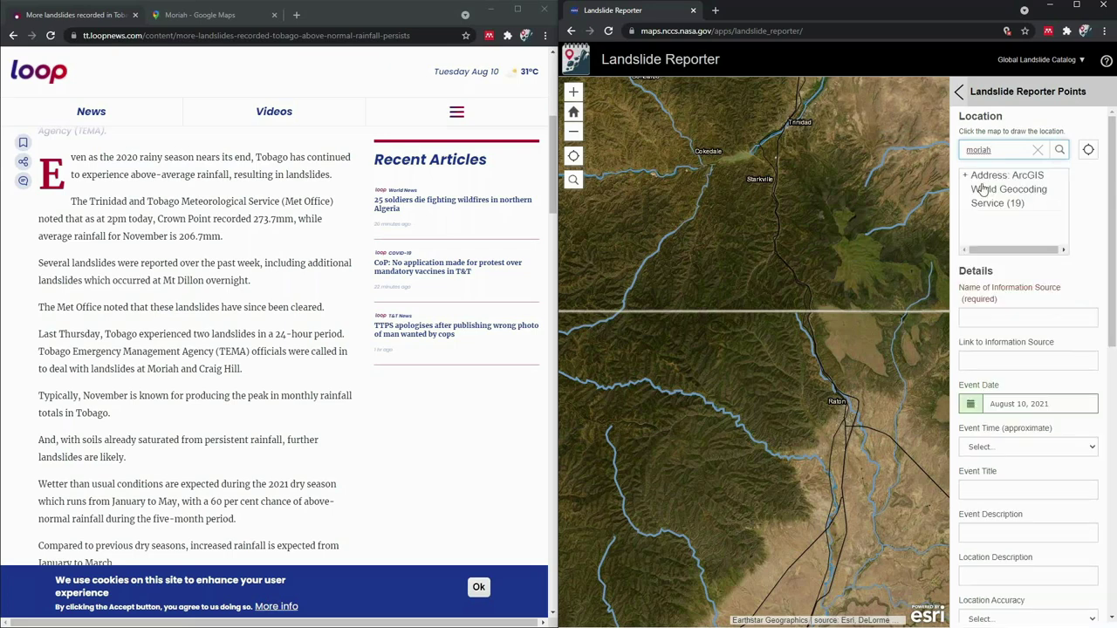
left_click(983, 190)
left_click(1000, 150)
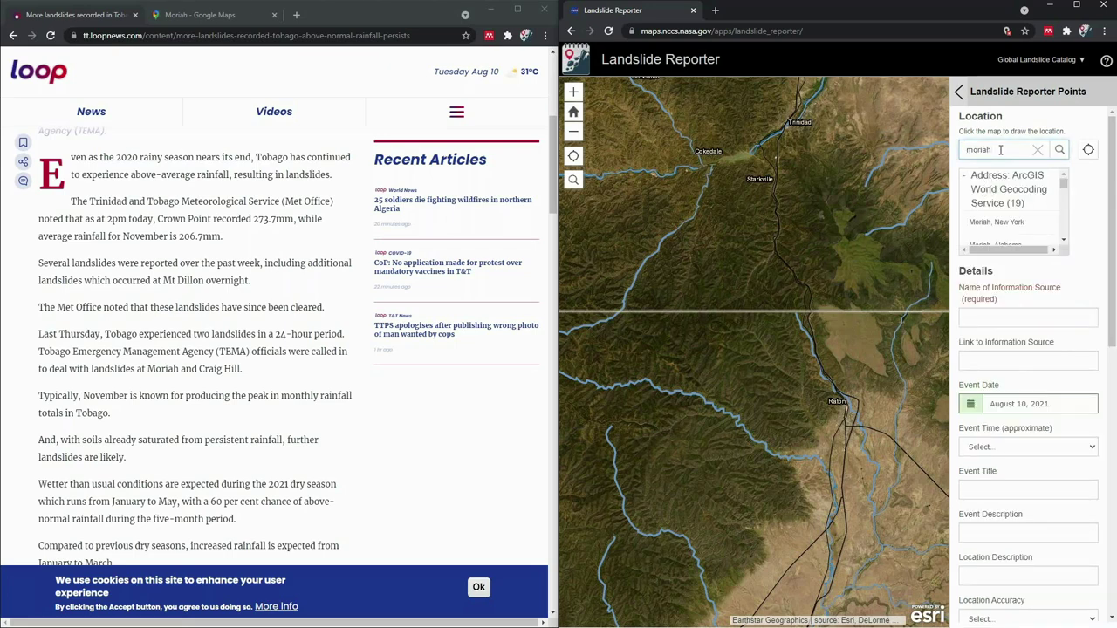
type(", tobago")
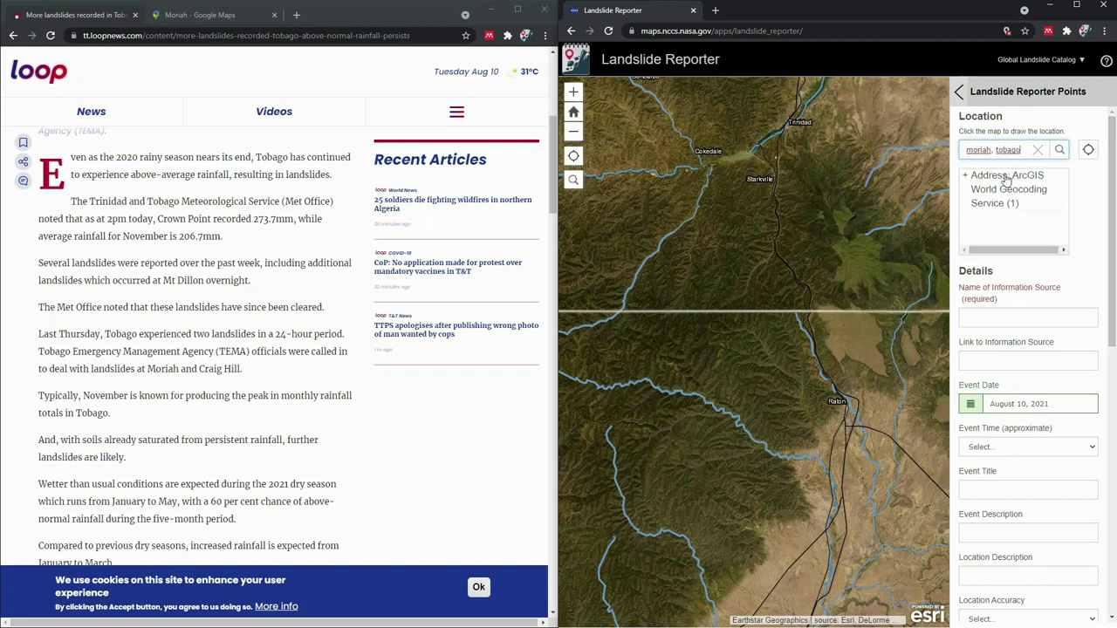
left_click(1004, 222)
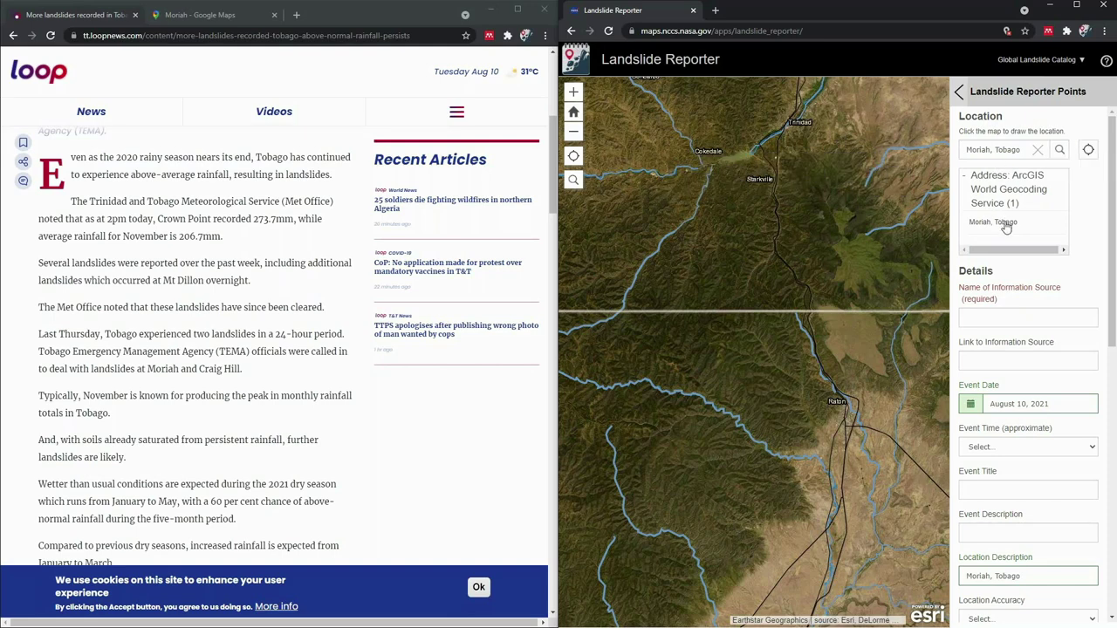
Copy "Moriah, Tobago" from the report's location, find it with the map search and place the report point at Moriah.
left_click(573, 155)
left_click(574, 180)
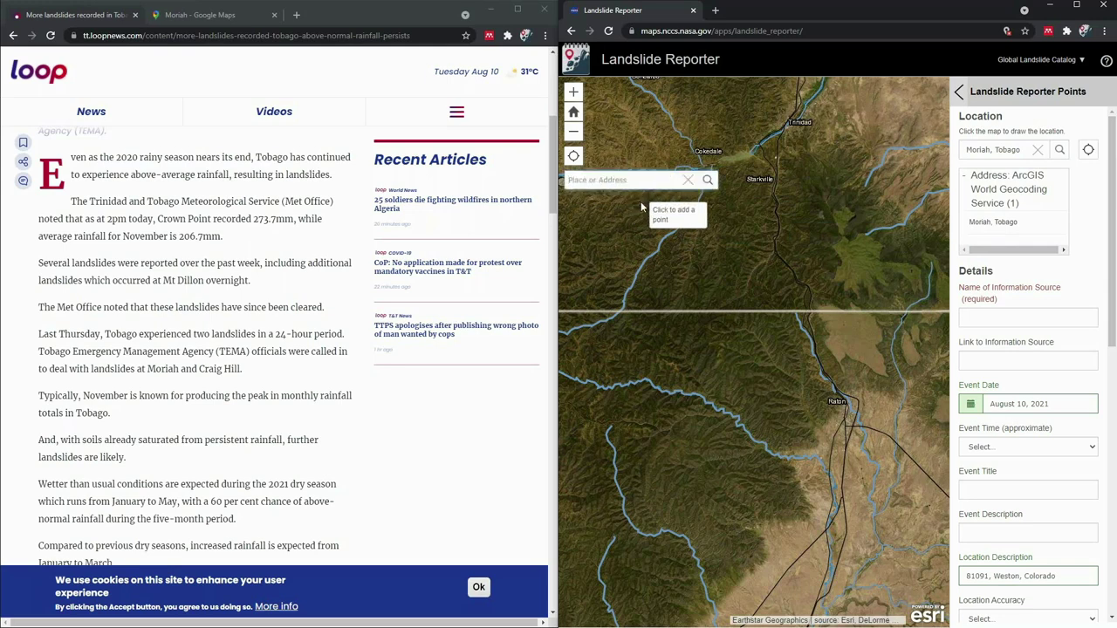
left_click_drag(1027, 154, 945, 151)
key("ctrl+c")
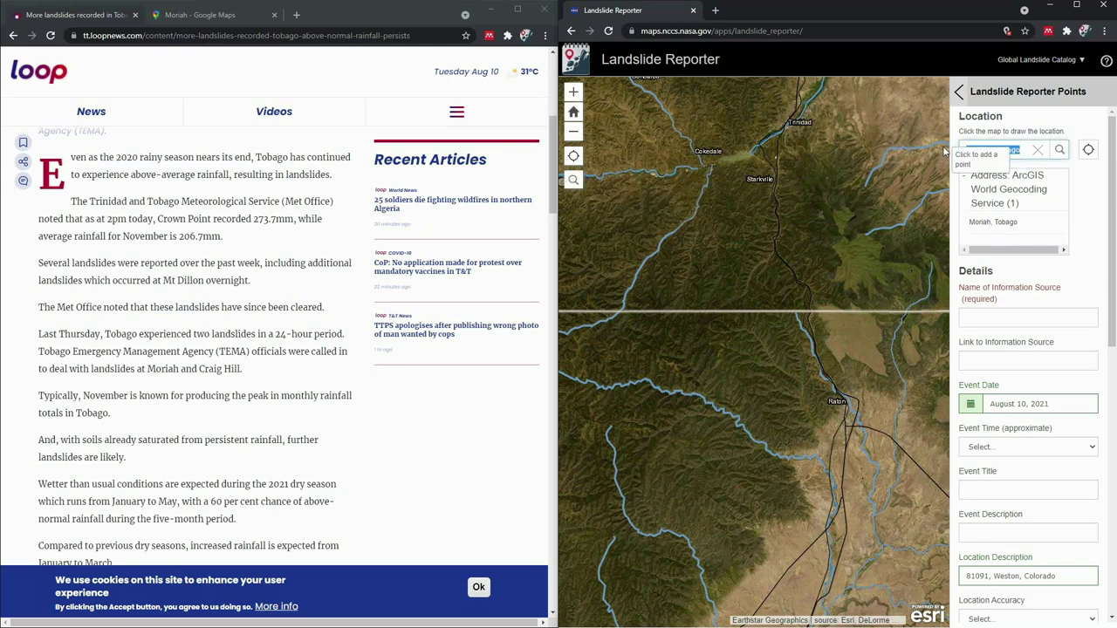
left_click(574, 180)
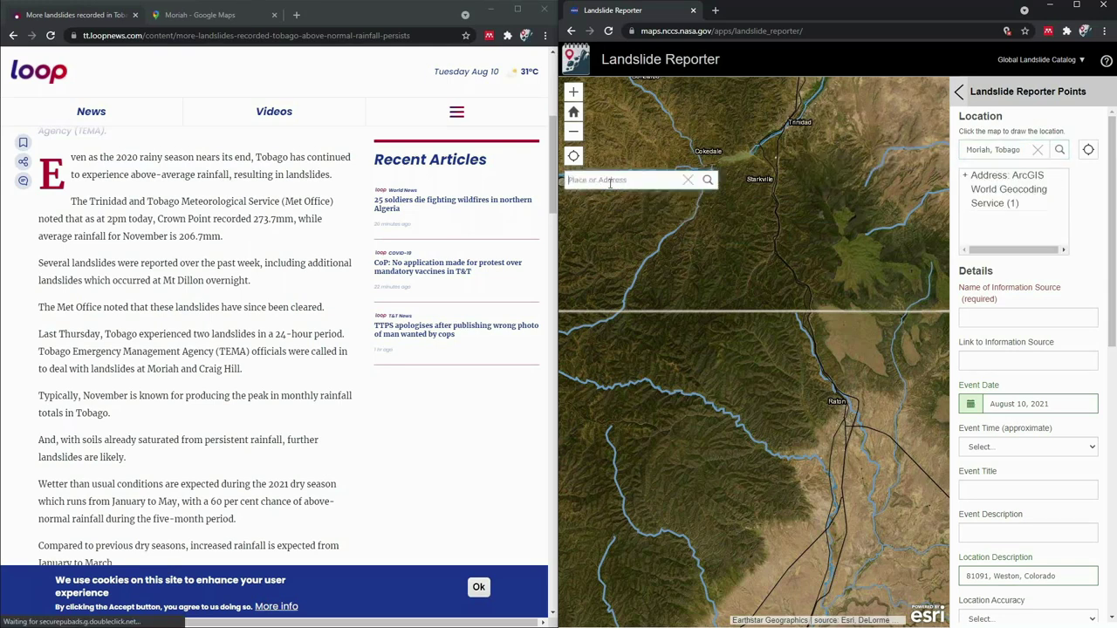
key("ctrl+v")
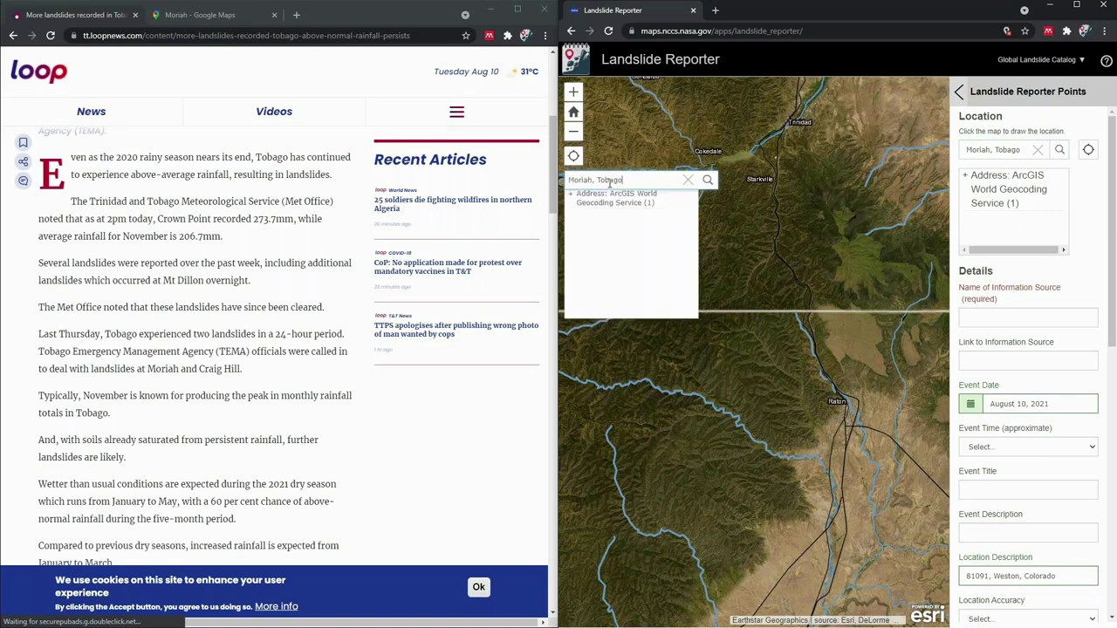
left_click(625, 222)
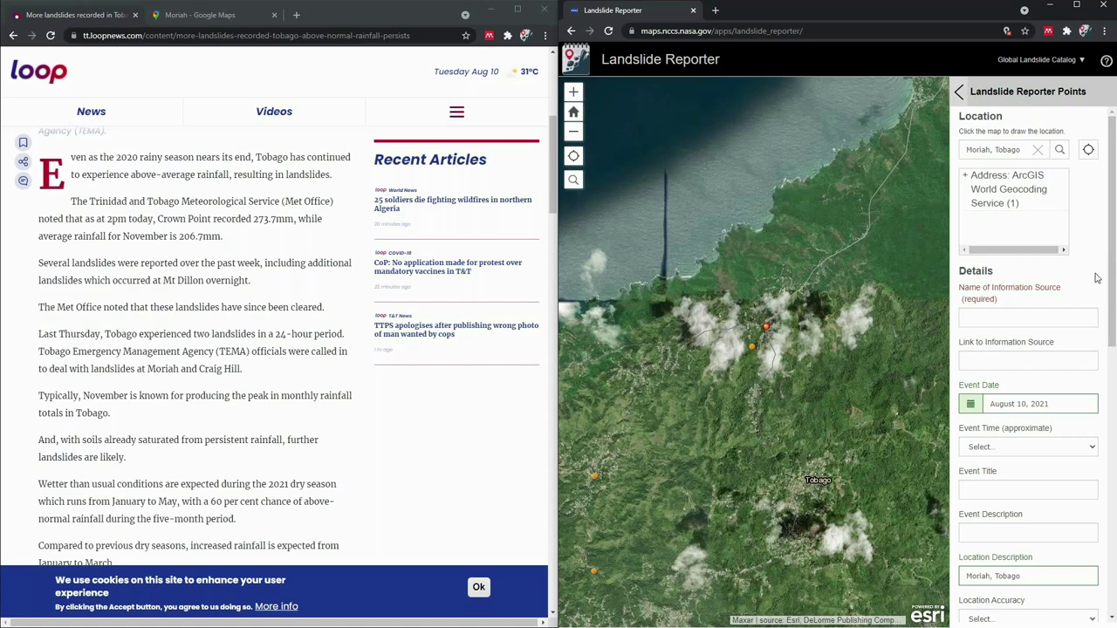
left_click(766, 327)
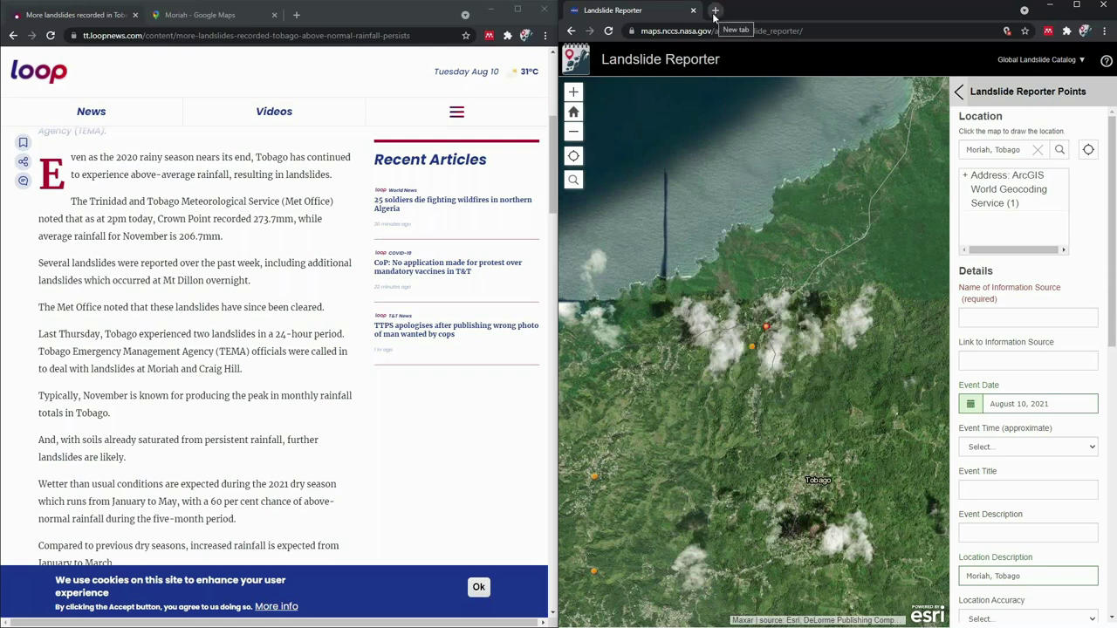
Open NASA Landslide Viewer in a new browser tab beside the report and accept its terms and conditions.
left_click(296, 15)
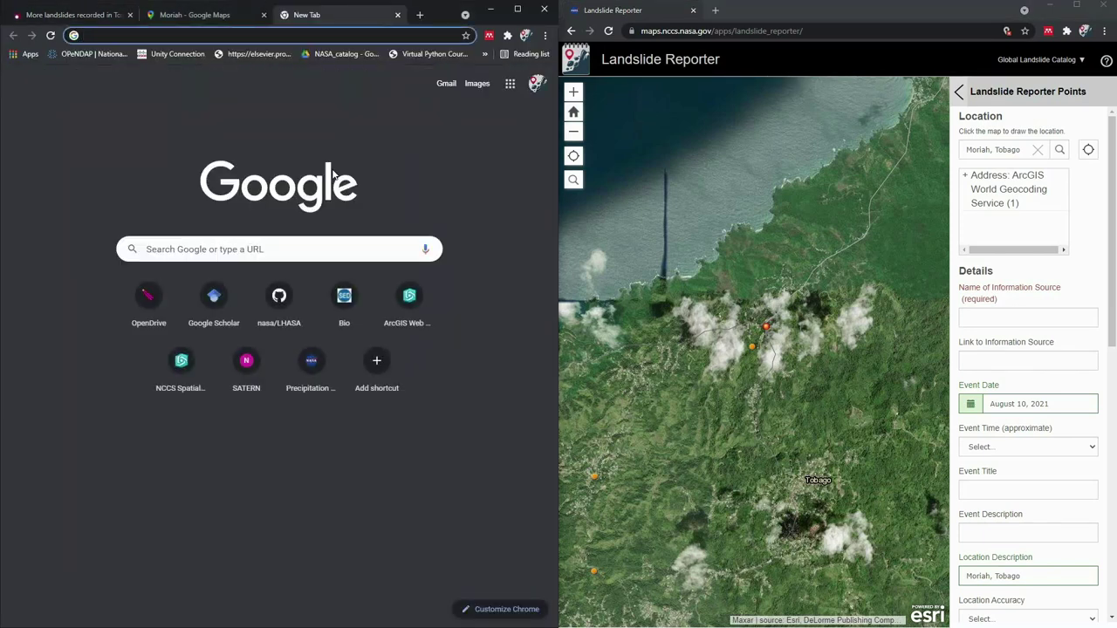
type("lan")
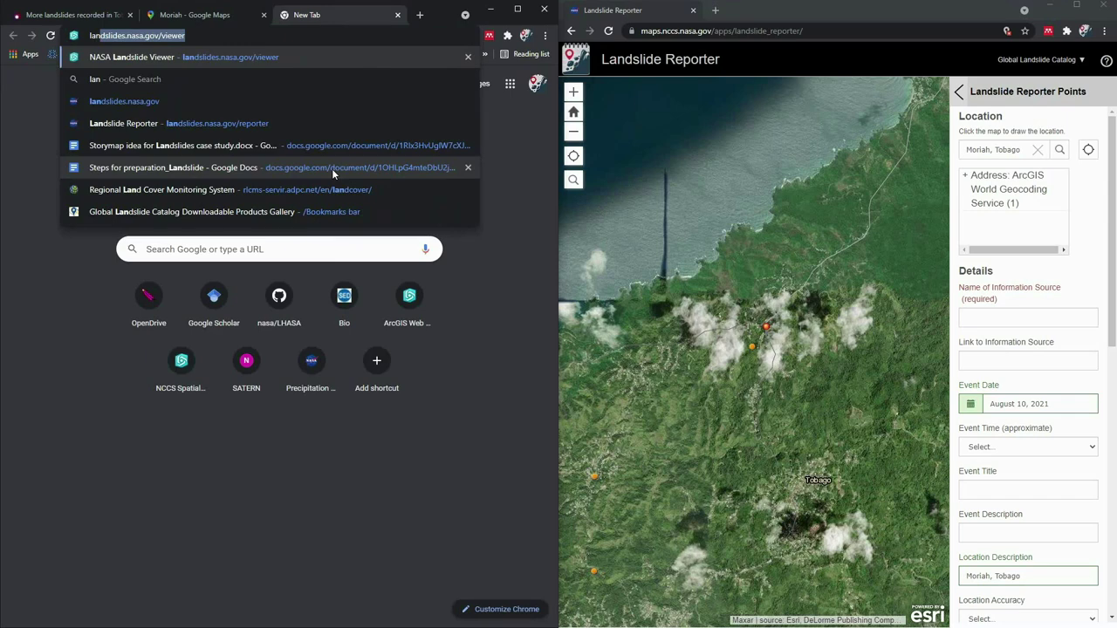
key("Return")
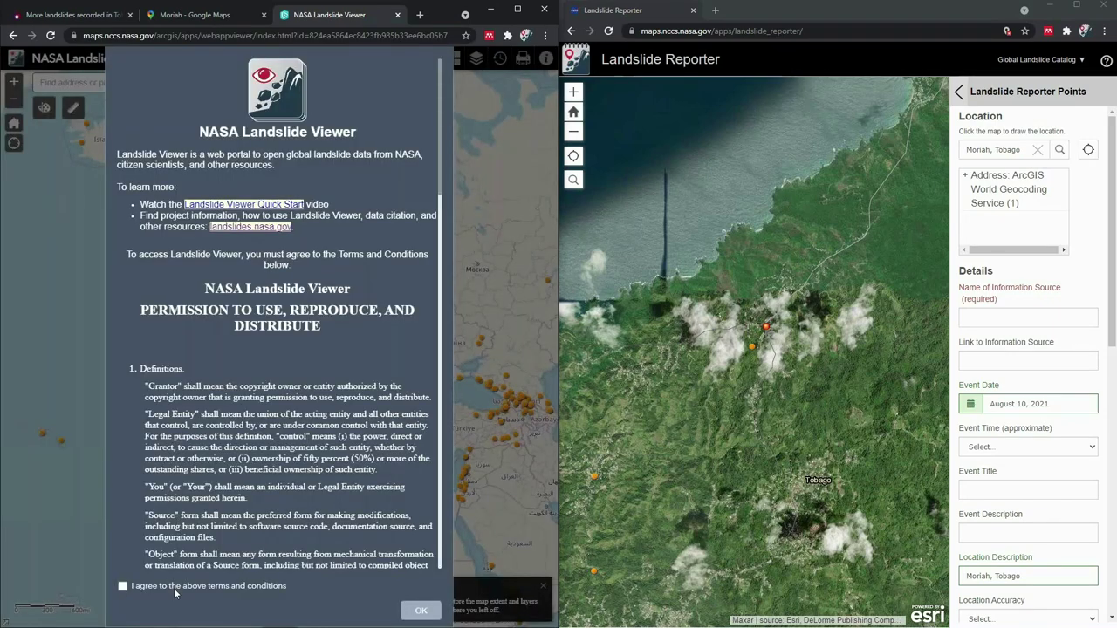
left_click(123, 587)
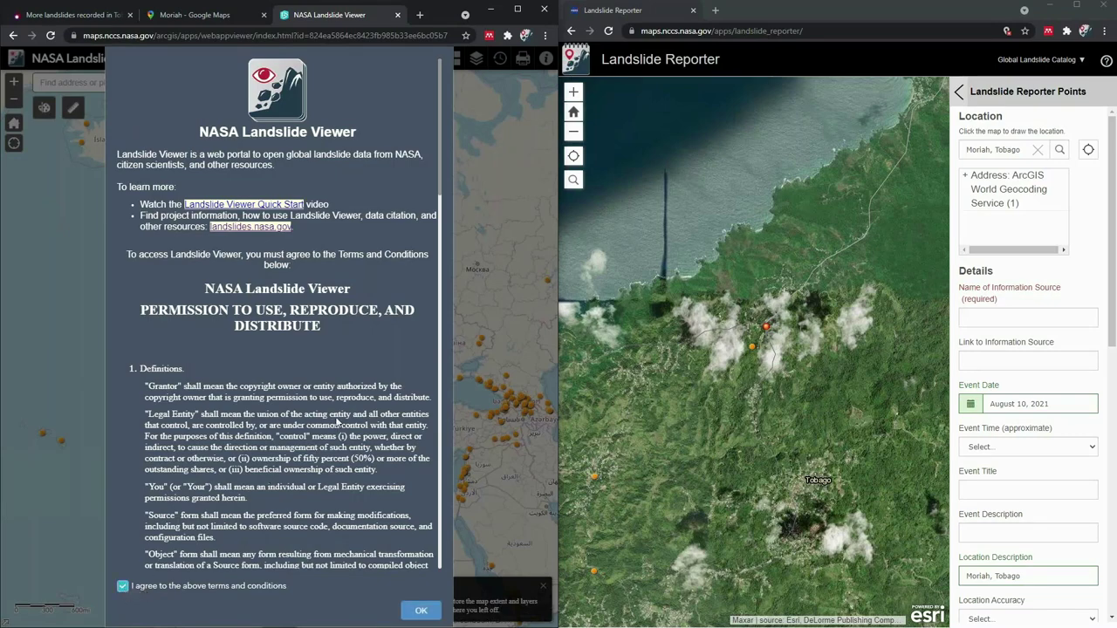
scroll(337, 422, "down", 5)
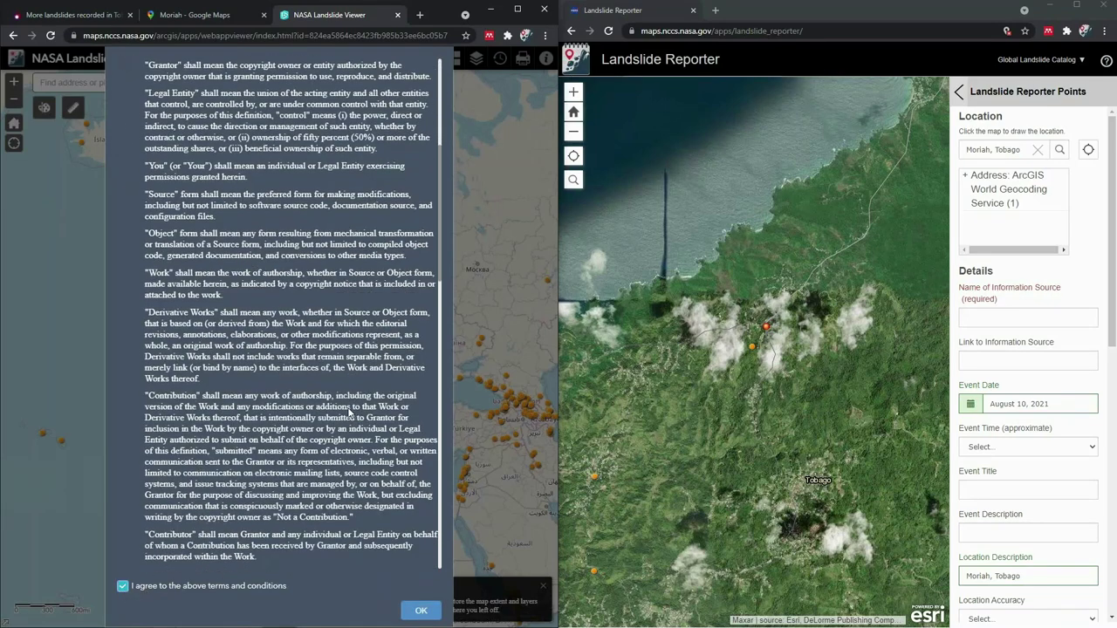
scroll(350, 414, "down", 1)
scroll(349, 412, "down", 20)
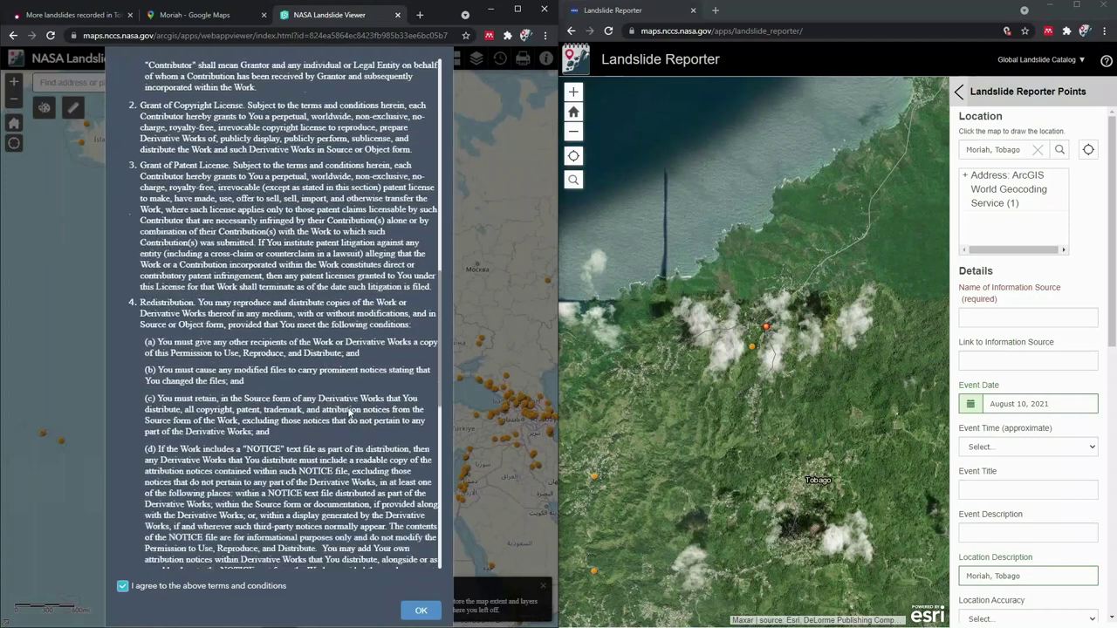
scroll(373, 511, "down", 5)
left_click(421, 610)
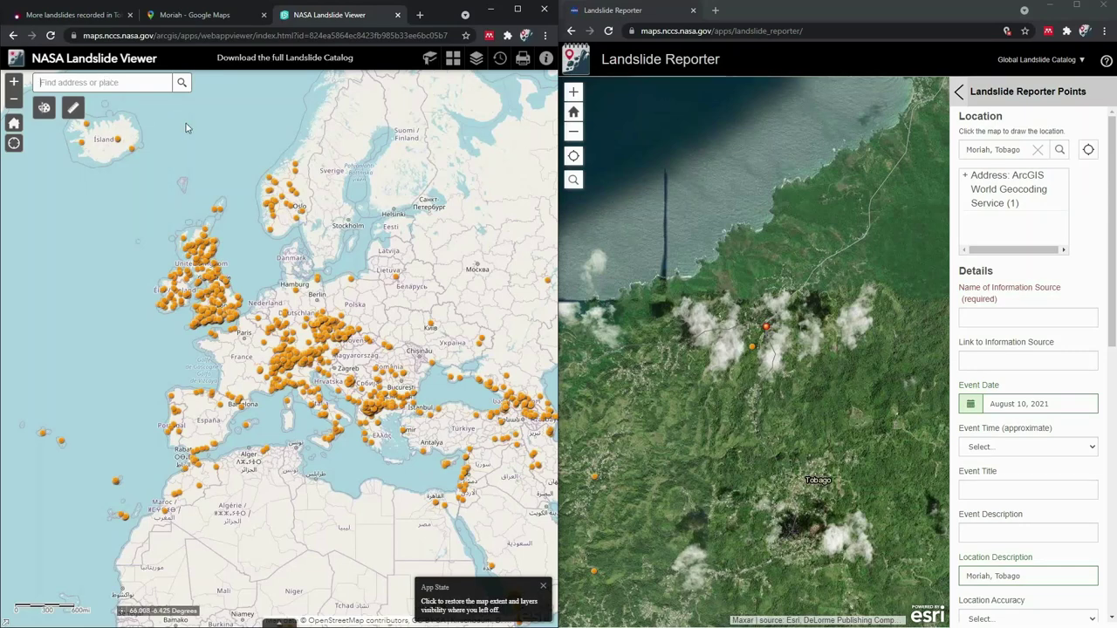
Find "Moriah, Tobago" in Landslide Viewer and switch the basemap to Imagery with Labels.
type("Moriah, Tobago")
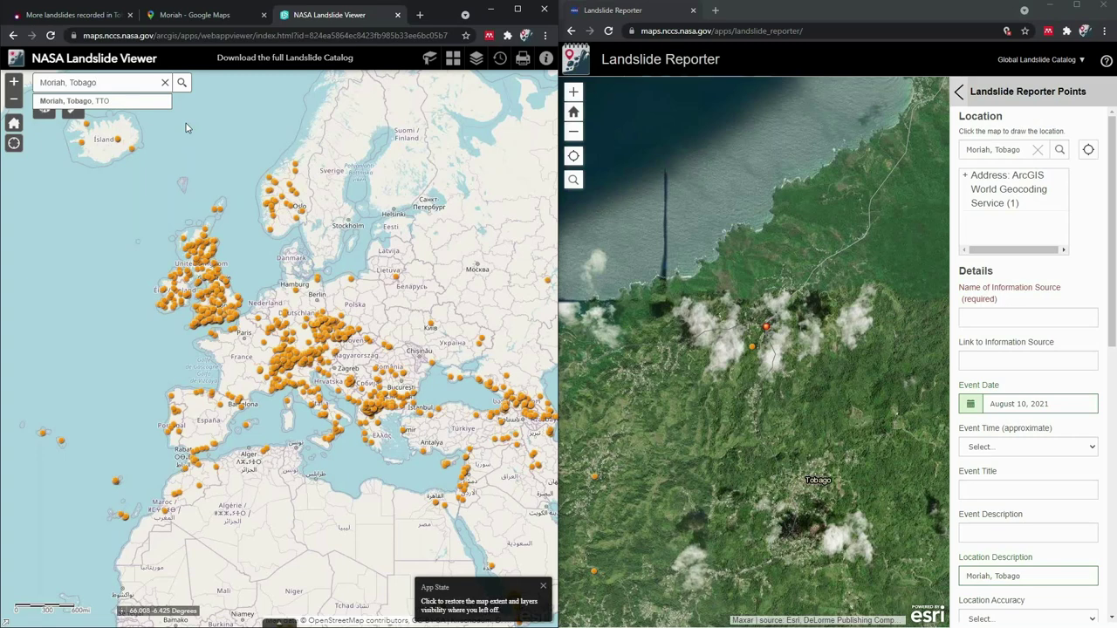
key("Return")
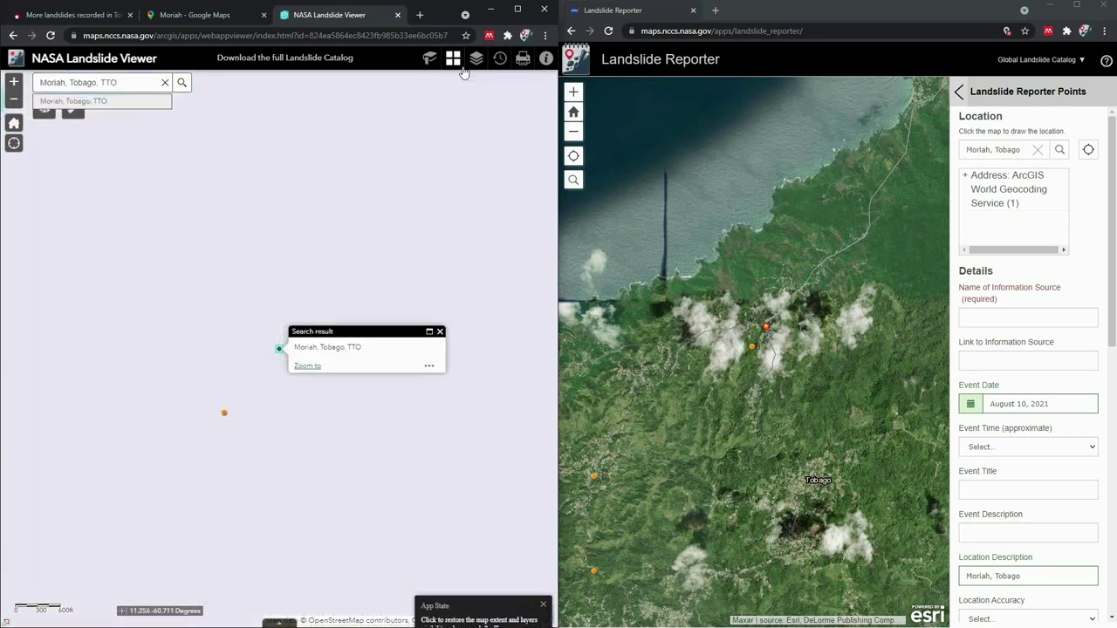
left_click(476, 59)
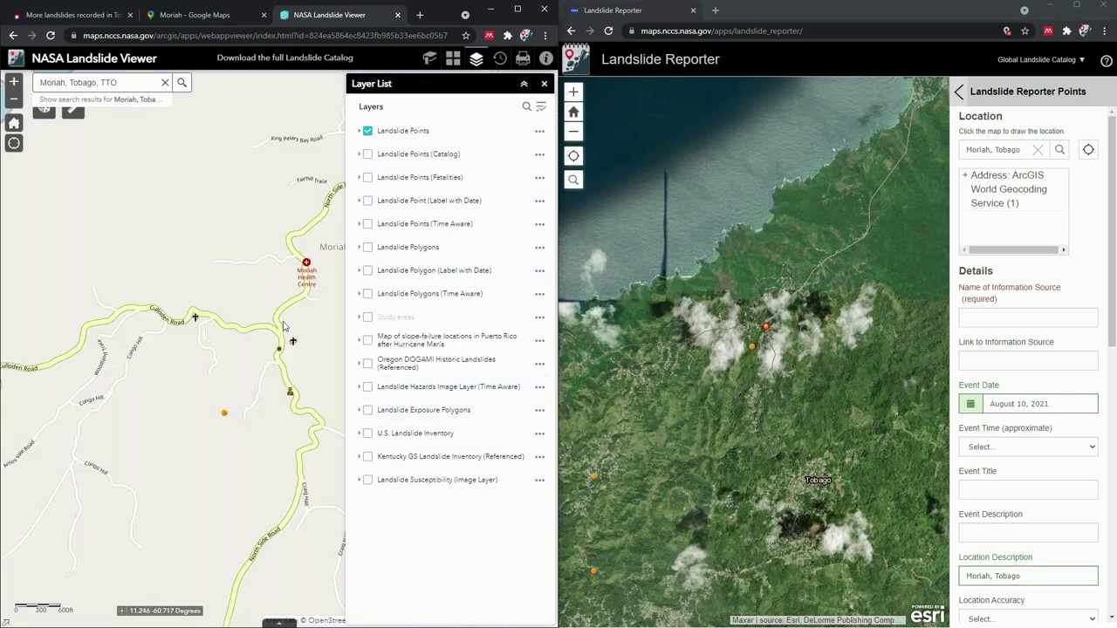
left_click(454, 62)
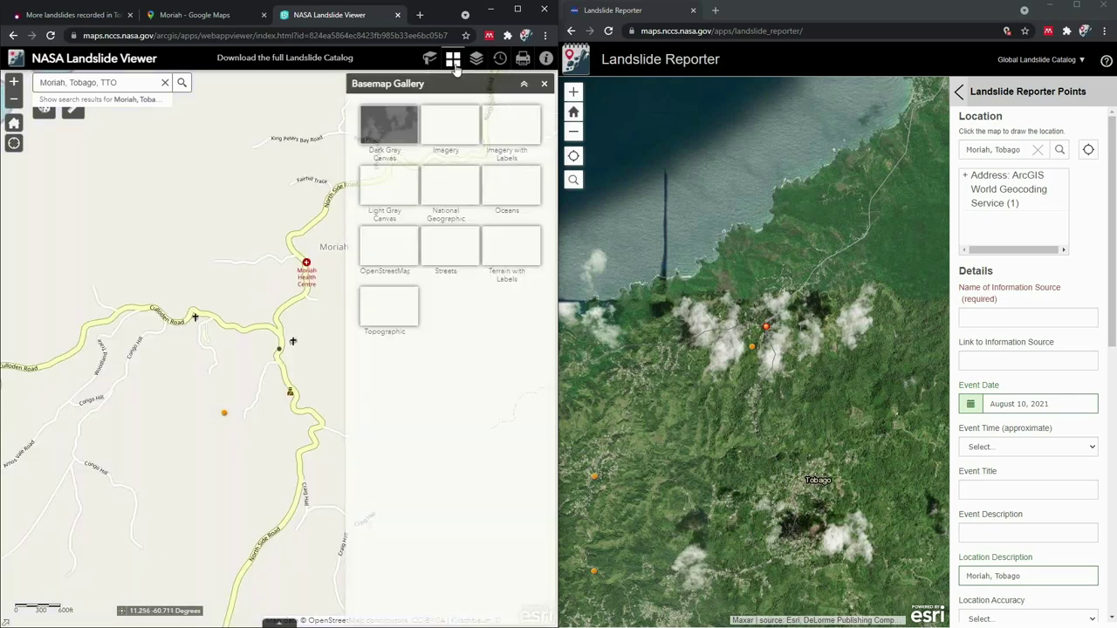
left_click(506, 136)
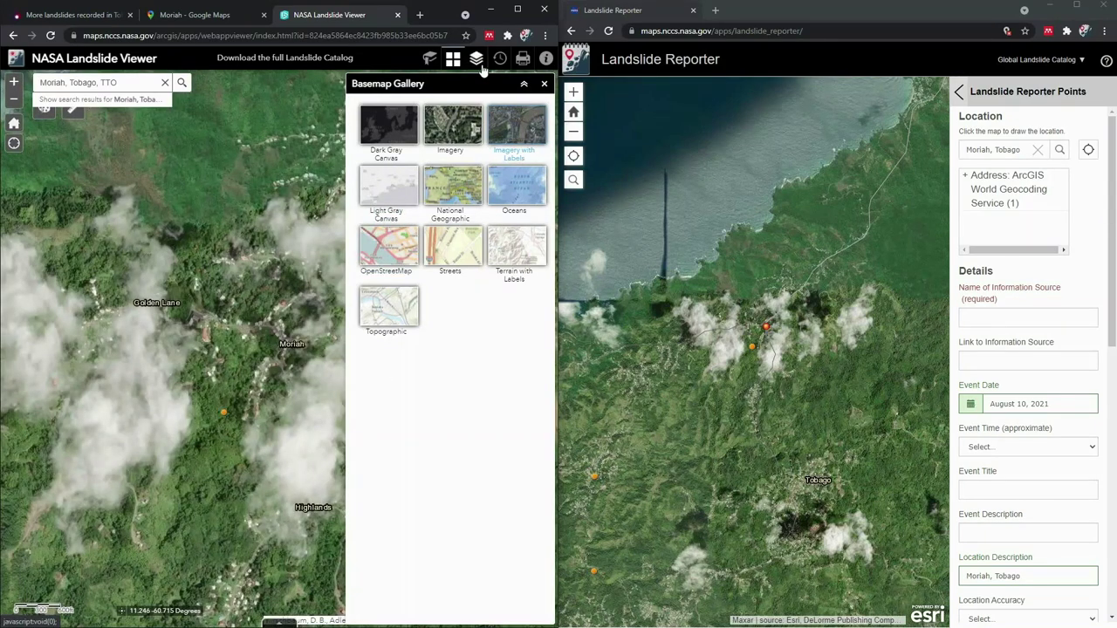
Close the basemap gallery and open the existing landslide point southwest of Moriah in Landslide Viewer to check its event date.
left_click(455, 61)
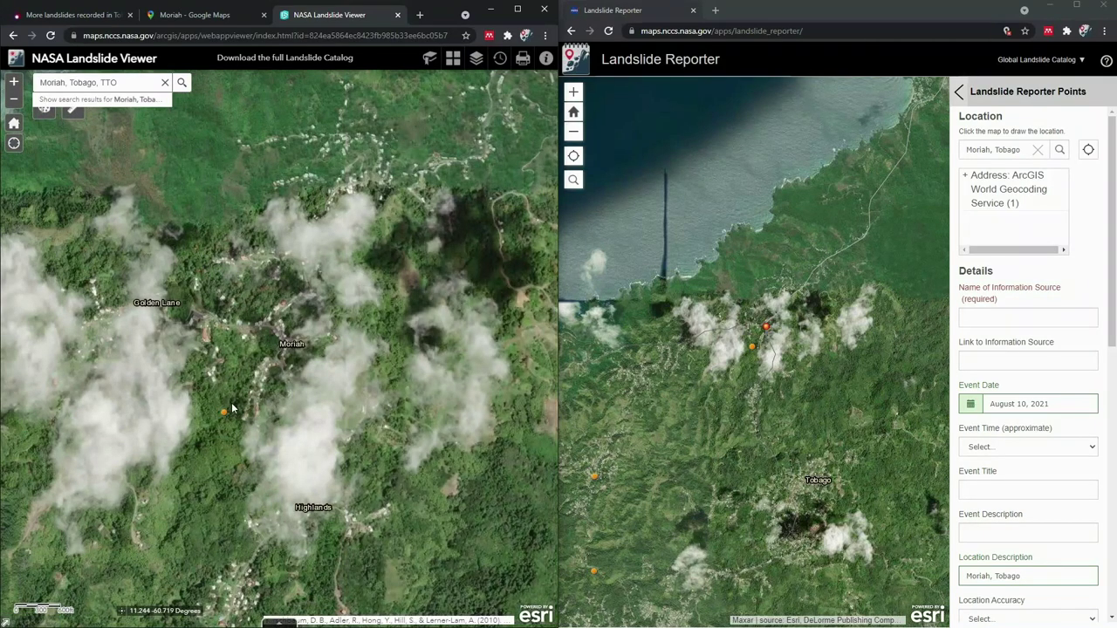
scroll(769, 355, "up", 2)
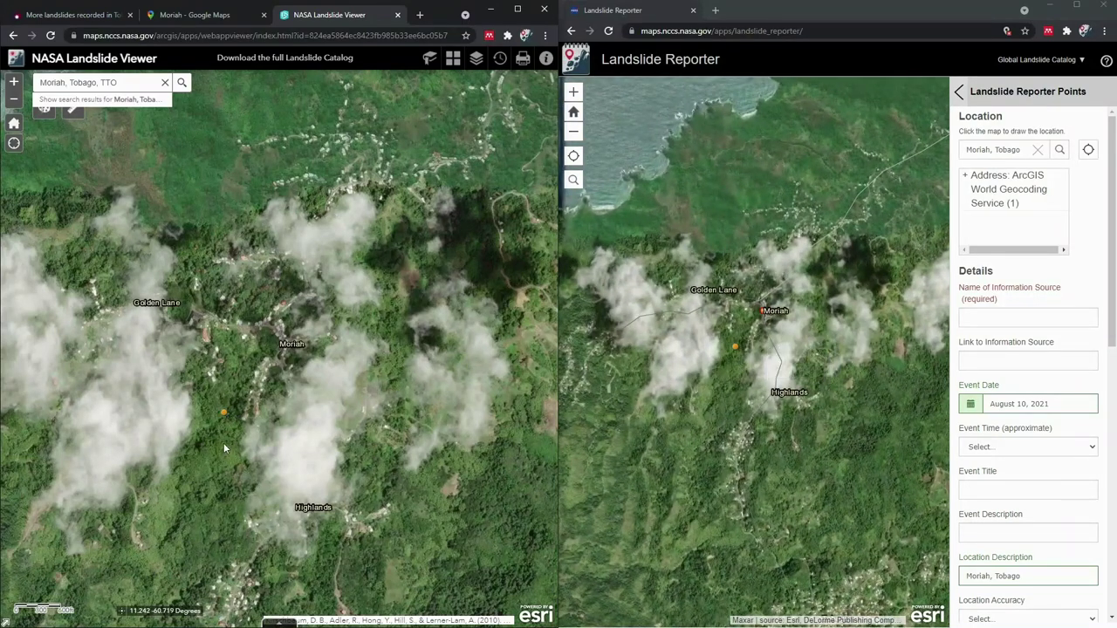
left_click(224, 414)
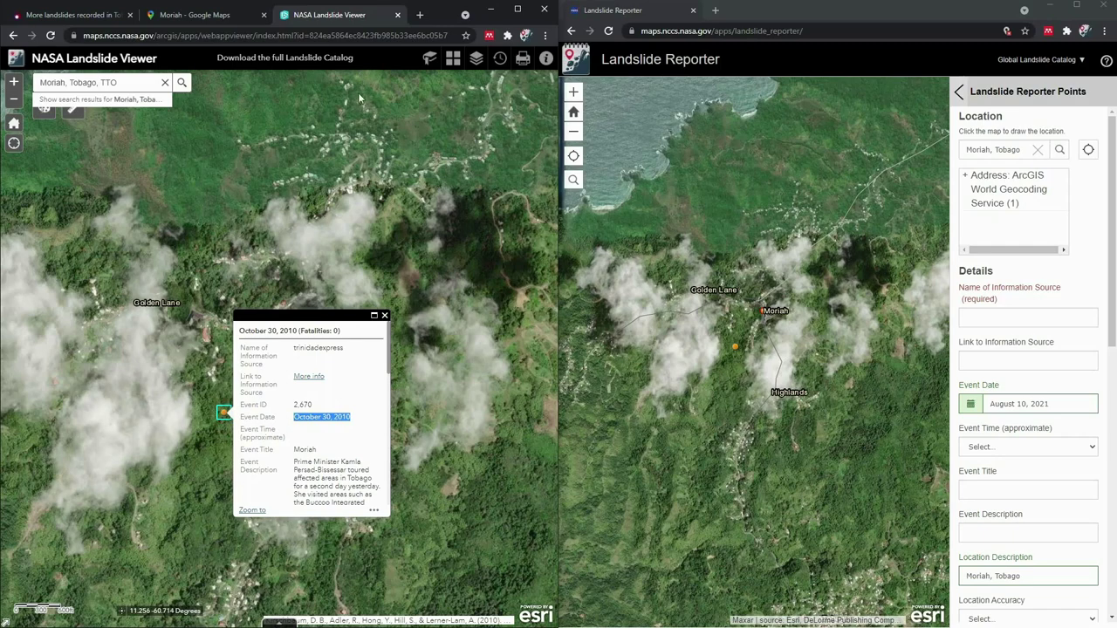
left_click(666, 9)
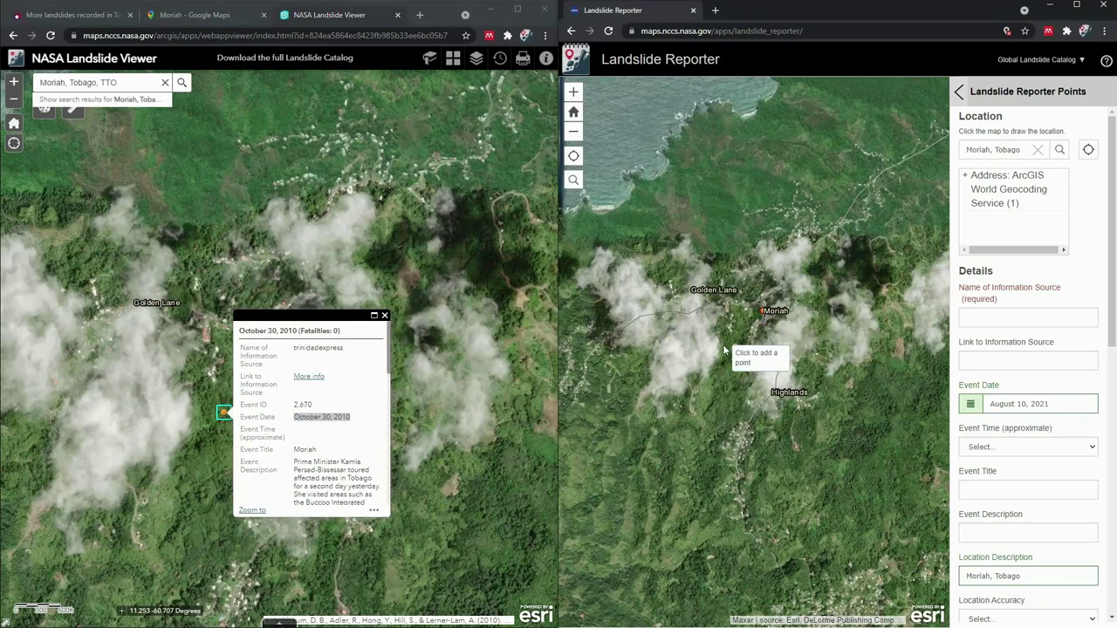
Return to the Loop News article and place the report point just south of the Moriah label on the Landslide Reporter map.
left_click(218, 17)
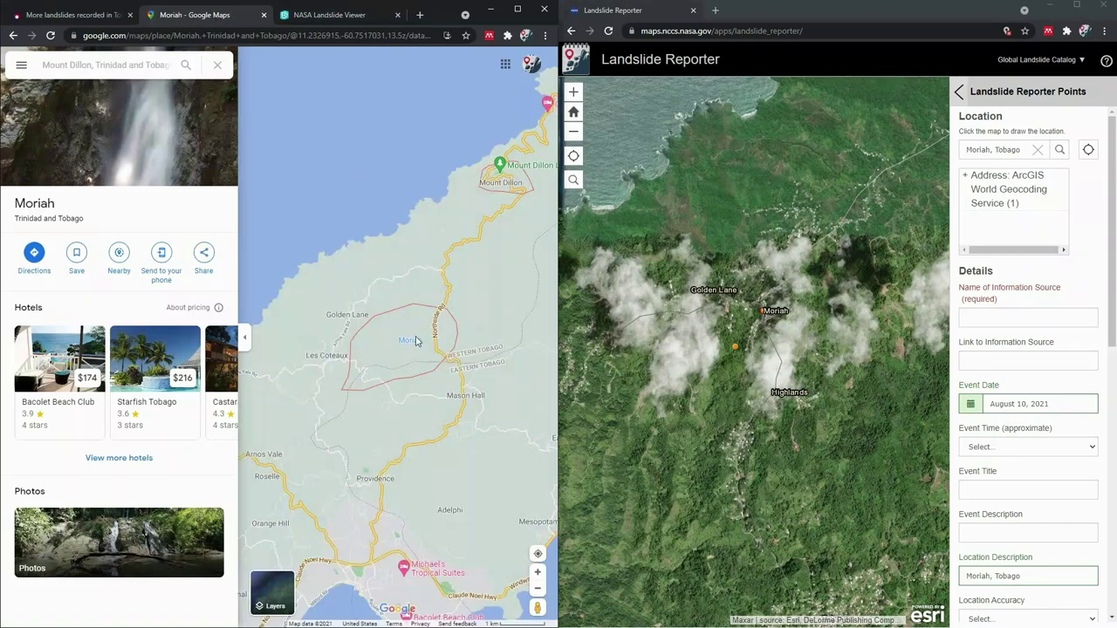
left_click(88, 16)
scroll(217, 251, "up", 4)
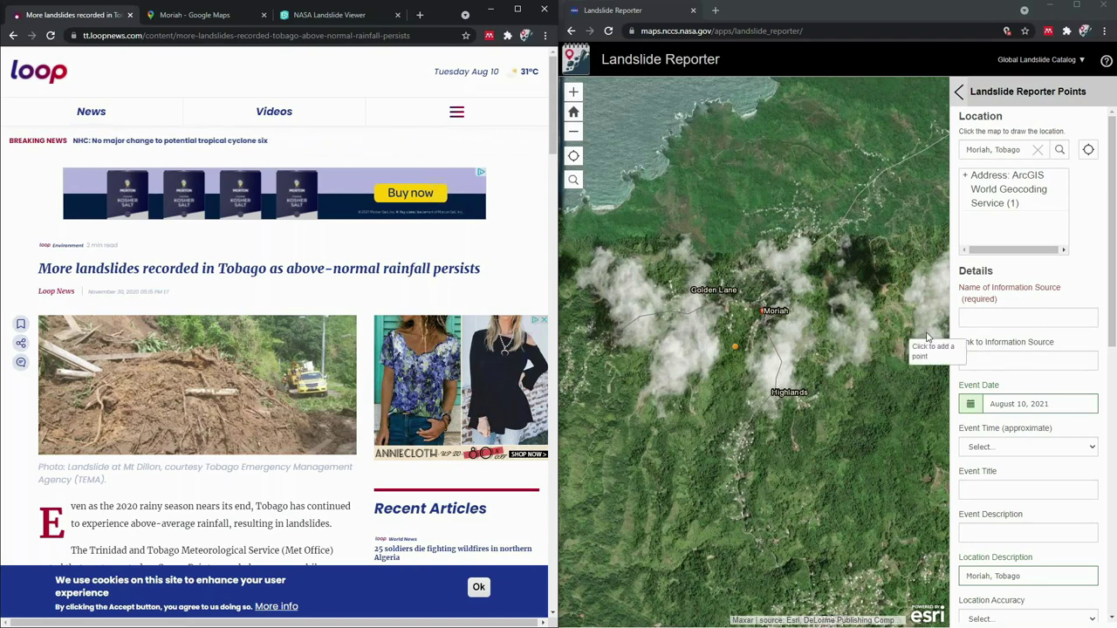
left_click(760, 335)
left_click(761, 331)
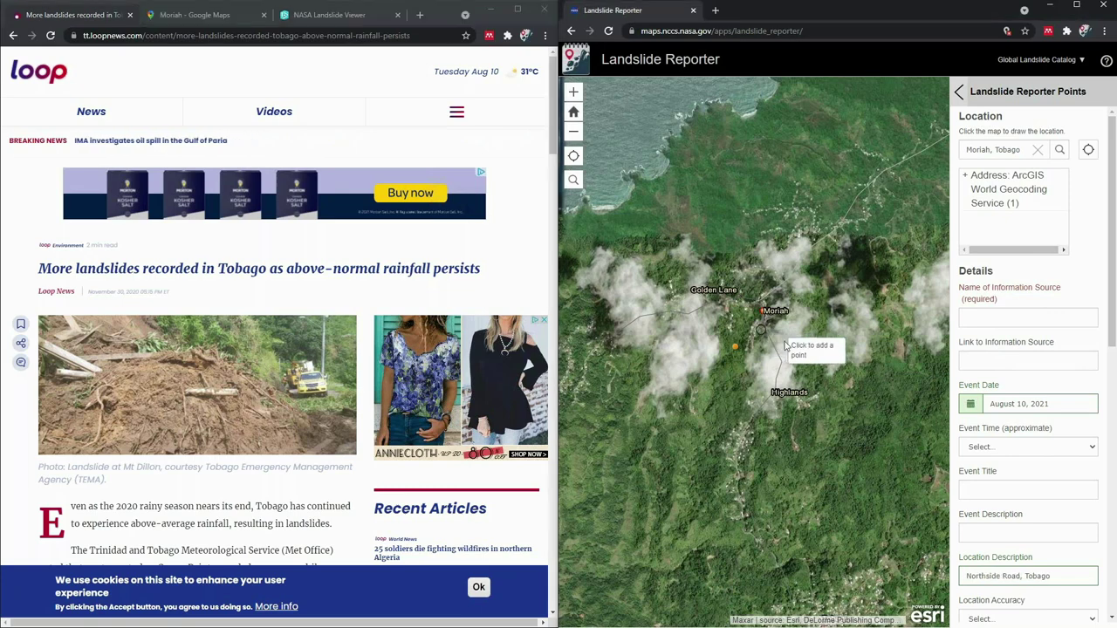
Enter "loop news" as the name of the information source and copy the article's web address into the source link.
left_click(1016, 317)
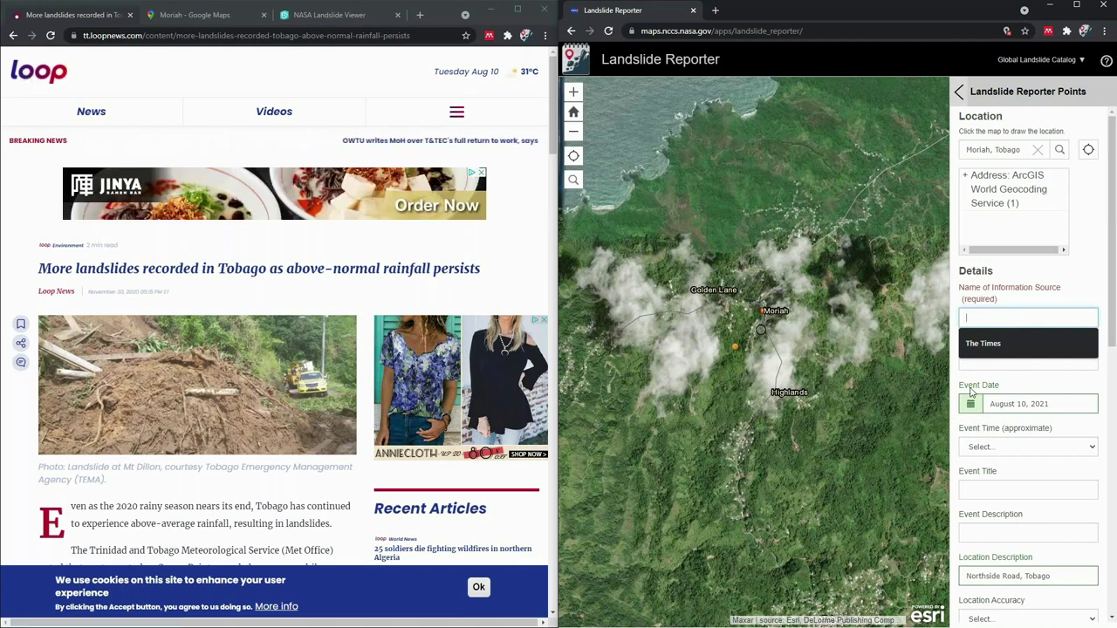
type("loop news")
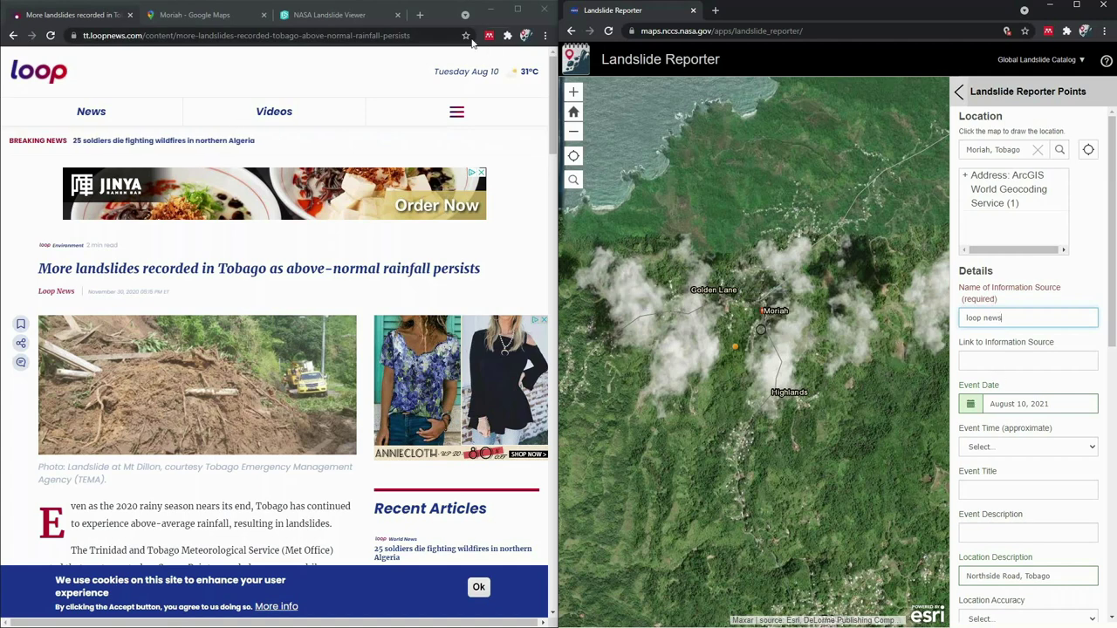
left_click(430, 38)
key("ctrl+c")
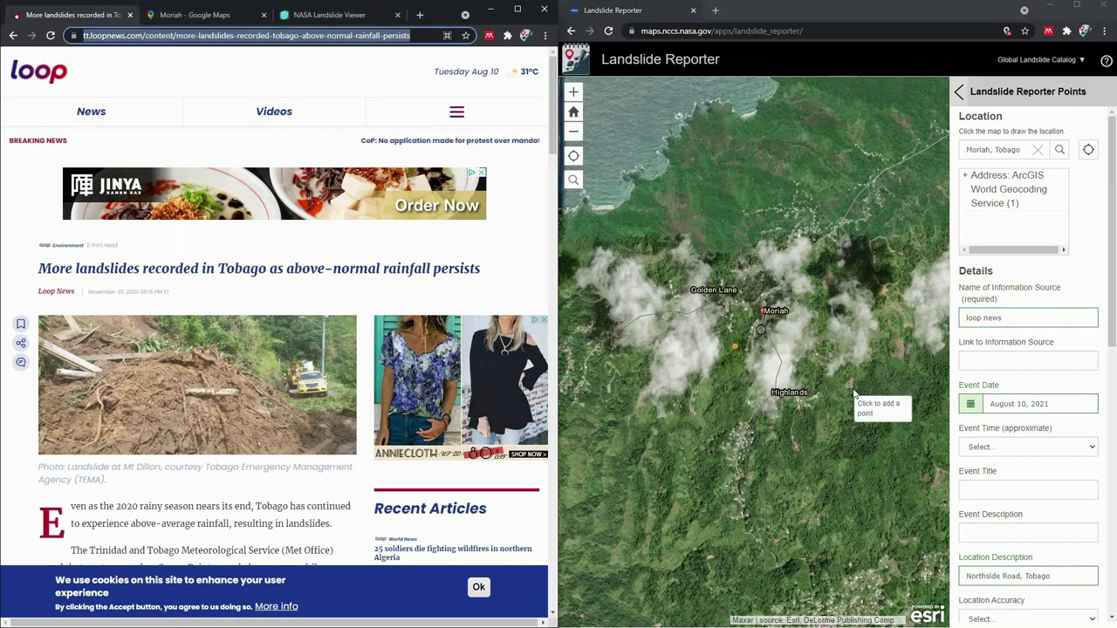
left_click(986, 364)
key("ctrl+v")
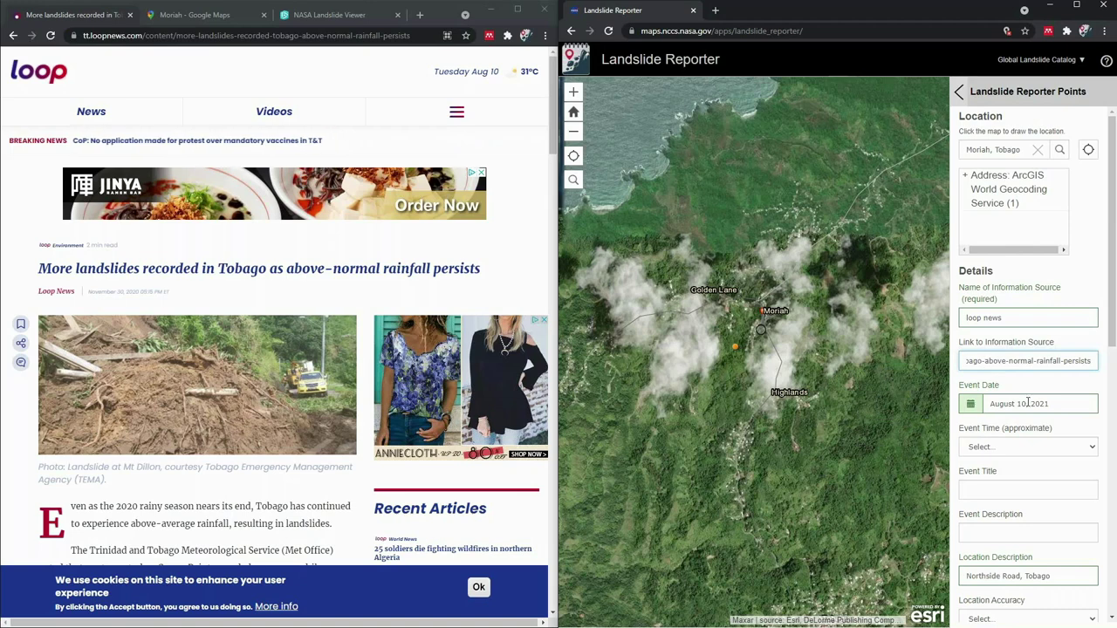
Set the event date to November 26, 2020 and the approximate event time to "Time not known".
left_click(971, 406)
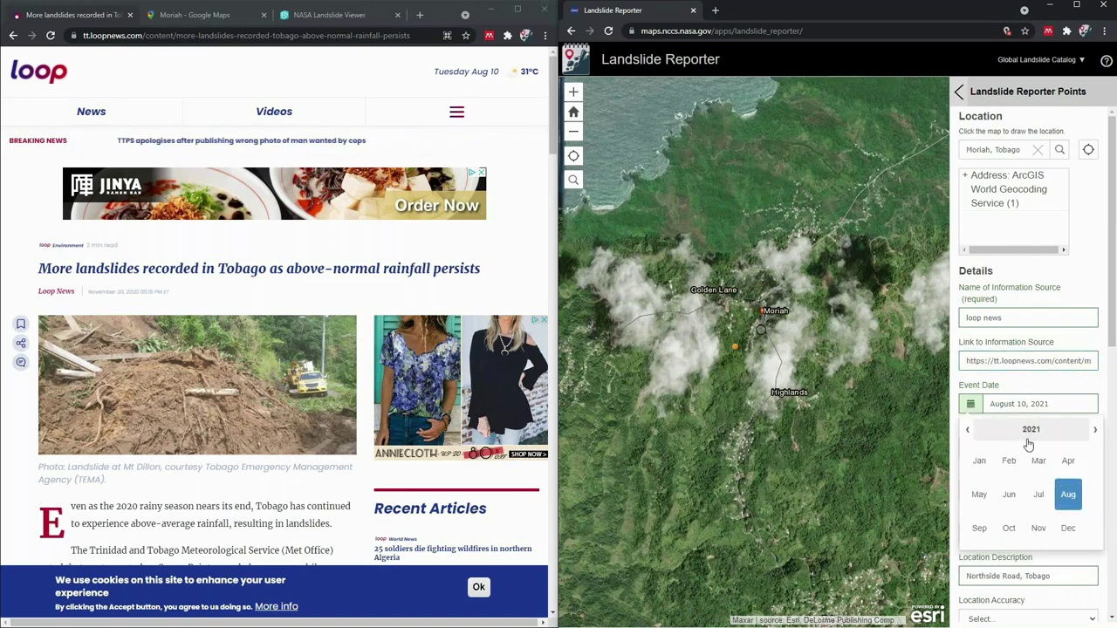
left_click(1031, 430)
left_click(1030, 430)
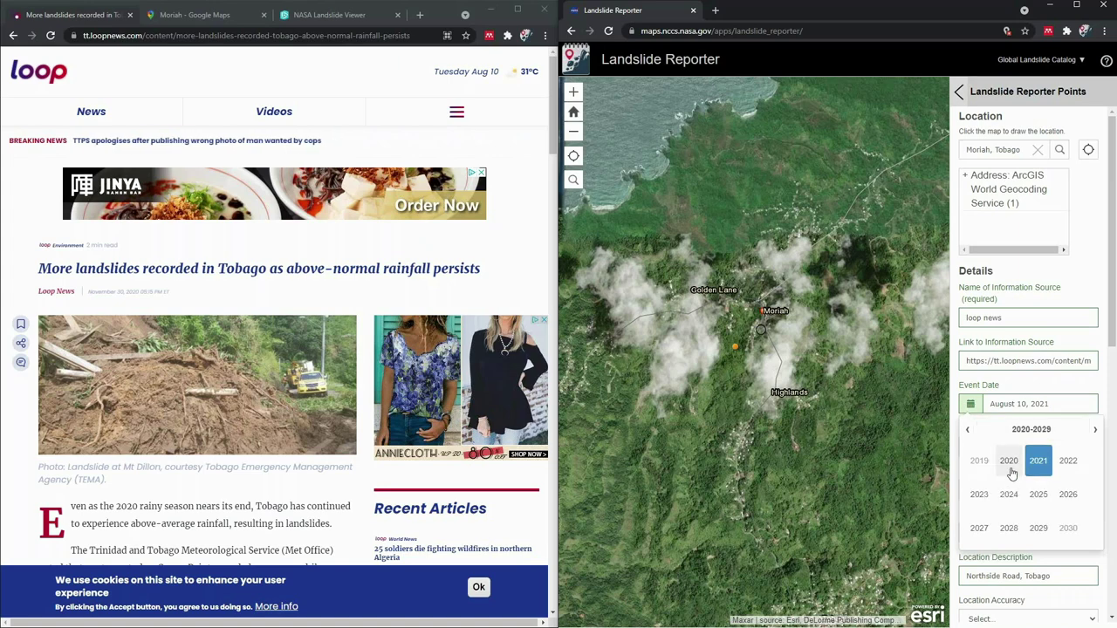
left_click(1011, 470)
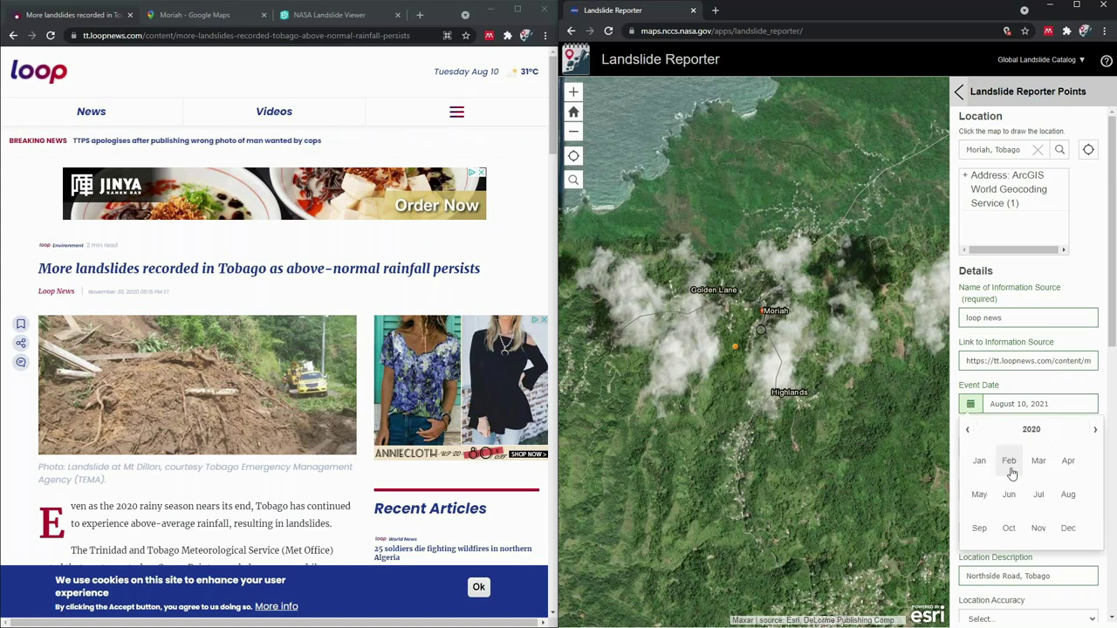
left_click(1047, 532)
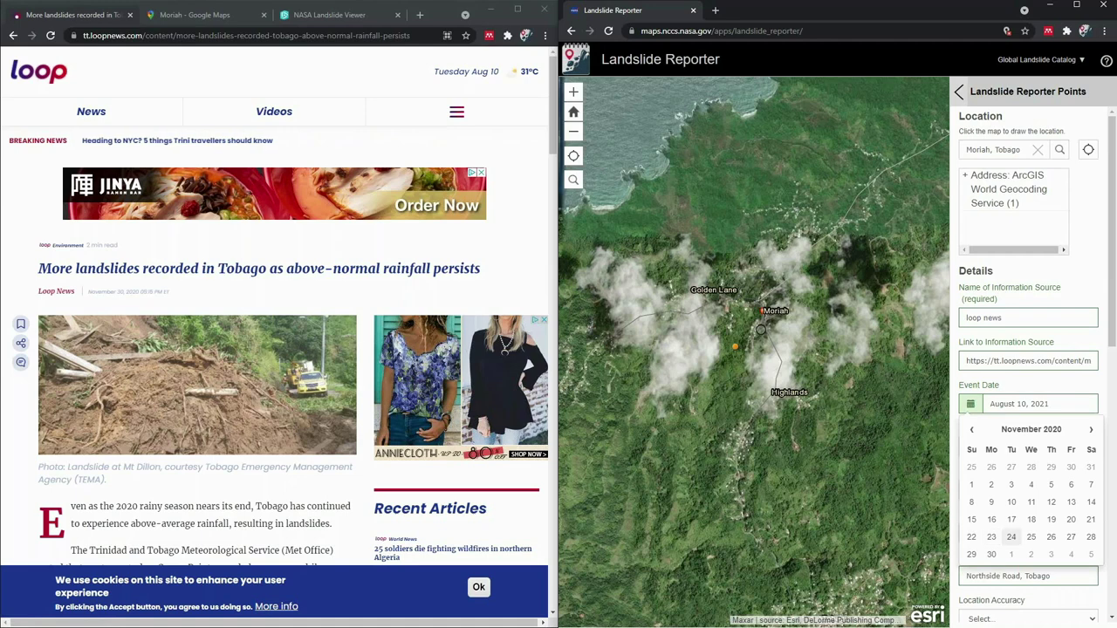
left_click(1051, 539)
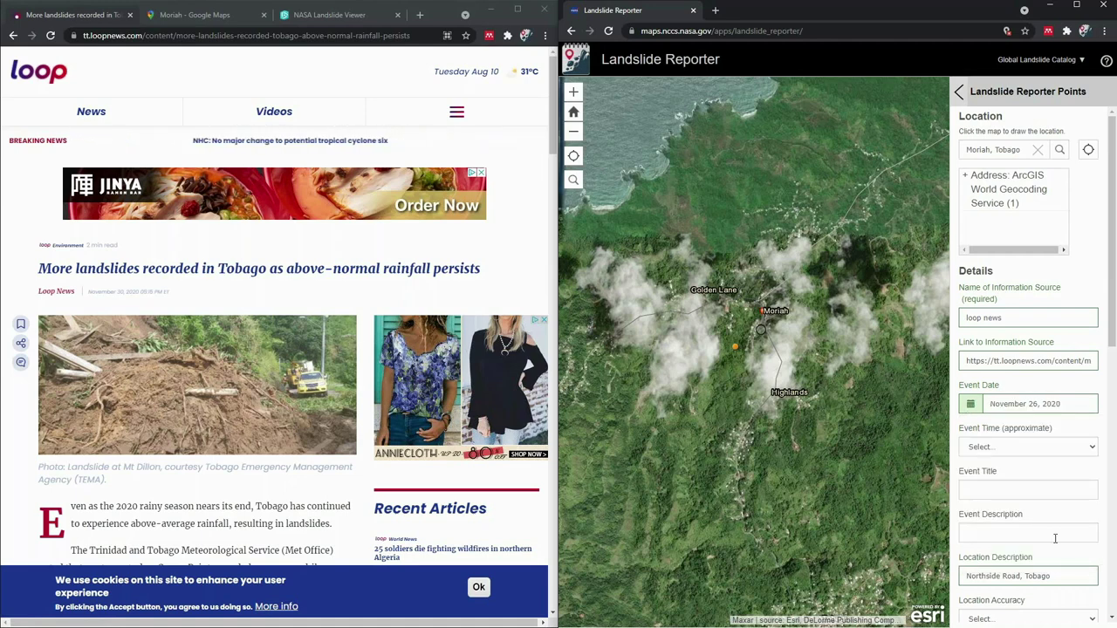
left_click(1077, 449)
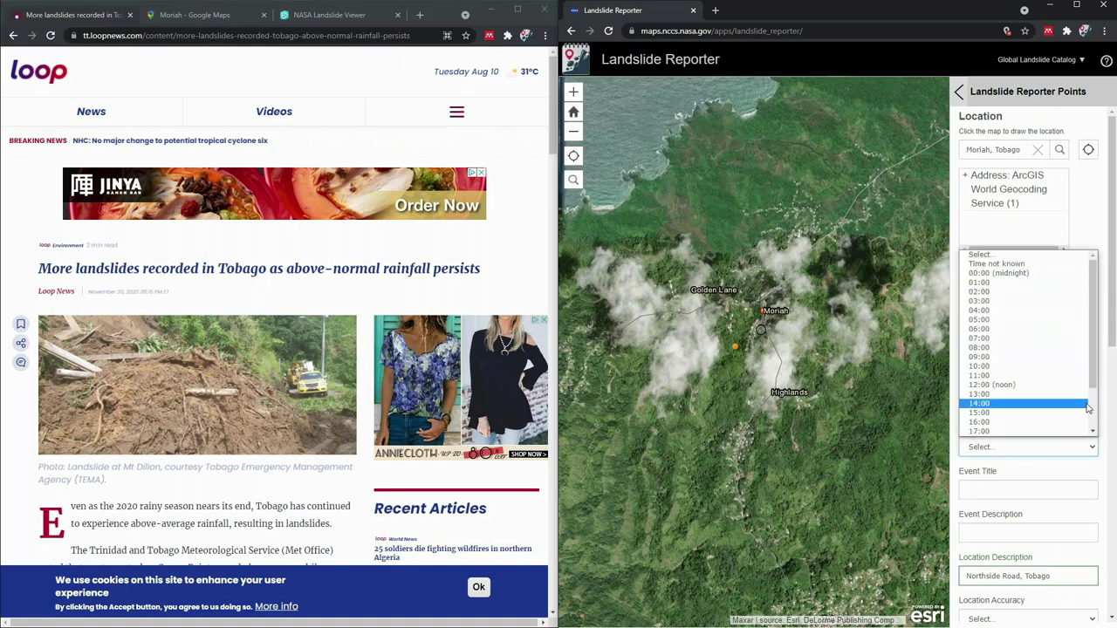
left_click(1035, 264)
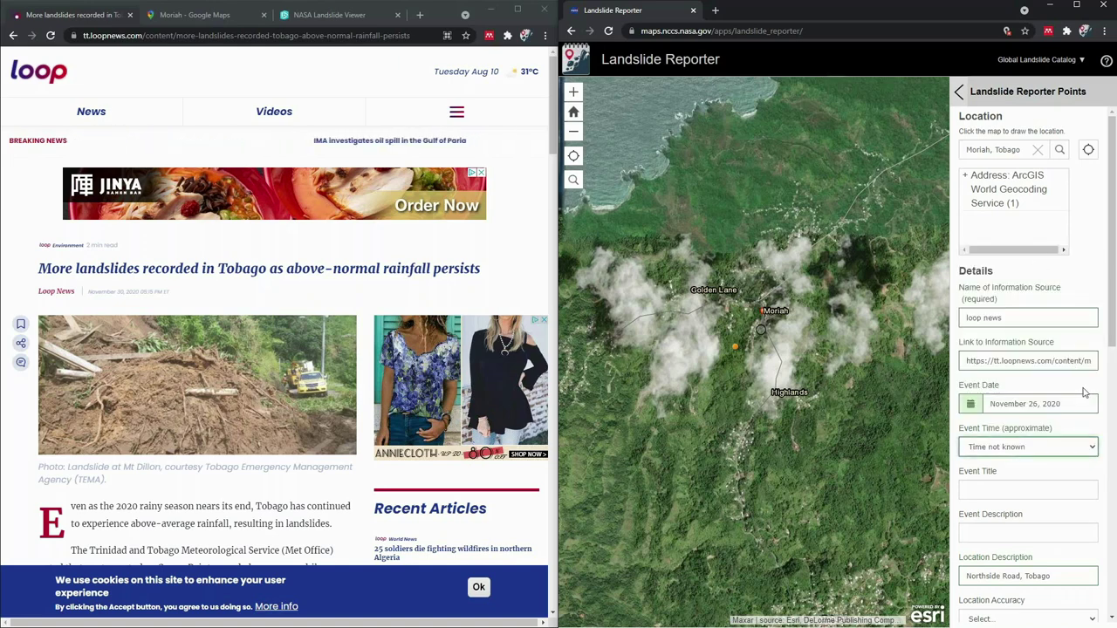
Enter "Moriah landslide" as the event title and look through the article for details of the event.
scroll(1108, 325, "down", 2)
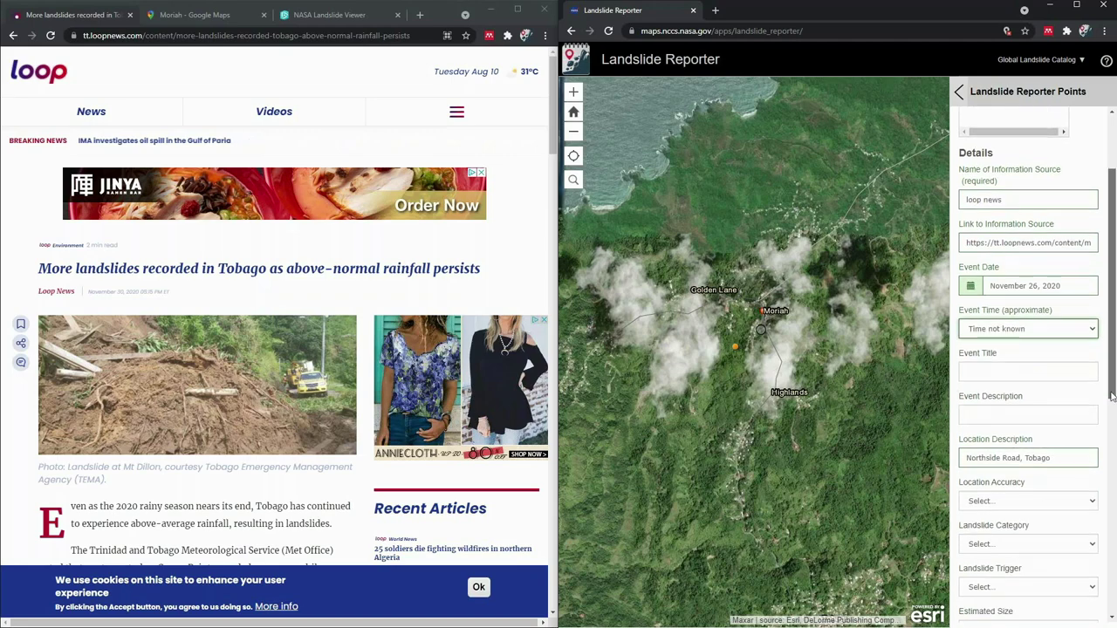
key("Tab")
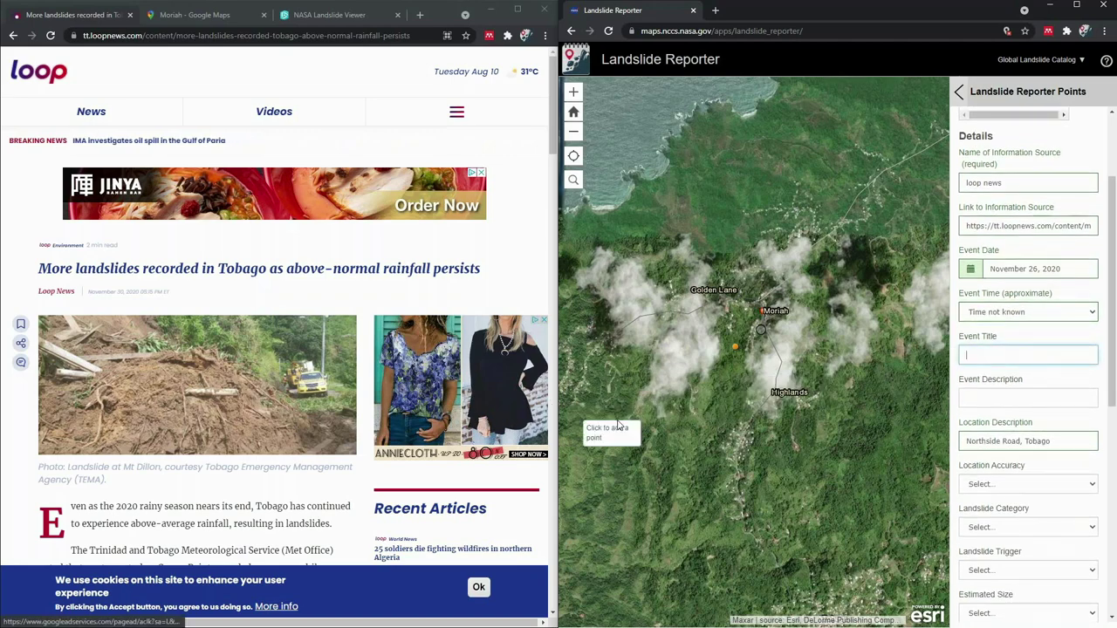
scroll(392, 393, "down", 1)
scroll(390, 390, "down", 3)
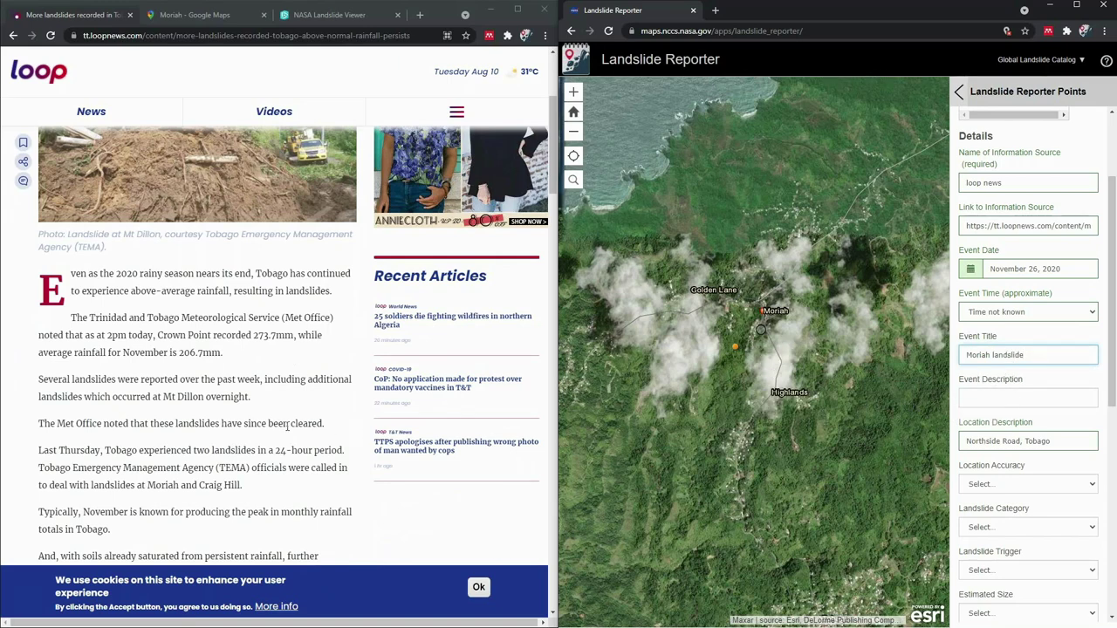
scroll(196, 339, "up", 2)
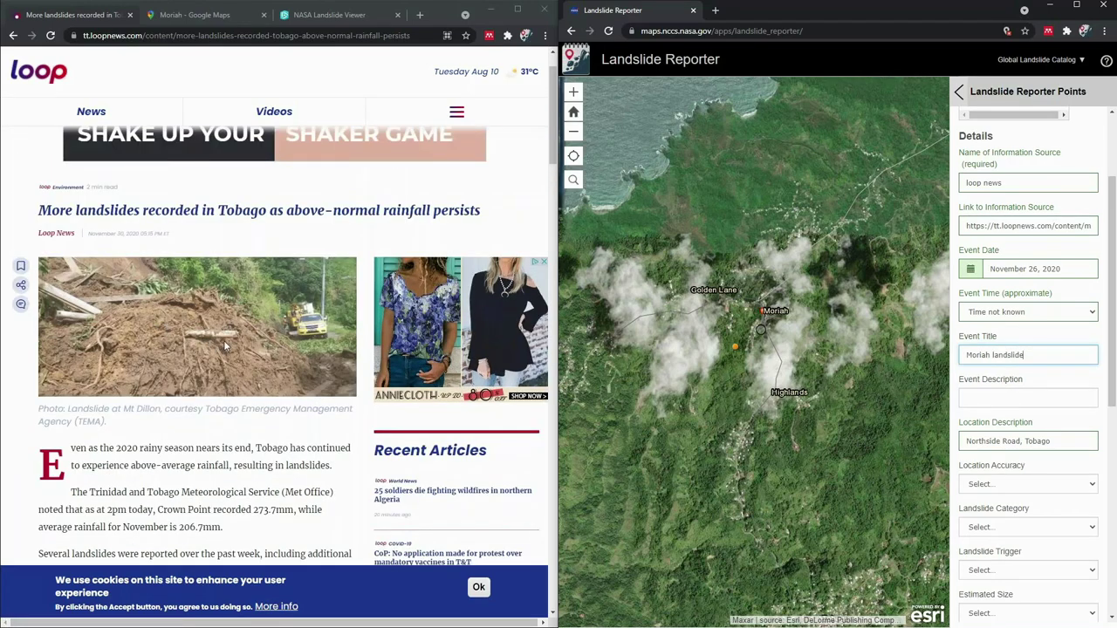
scroll(225, 348, "down", 3)
Check the article for event description details and clear the text from the report's location description.
left_click(1037, 399)
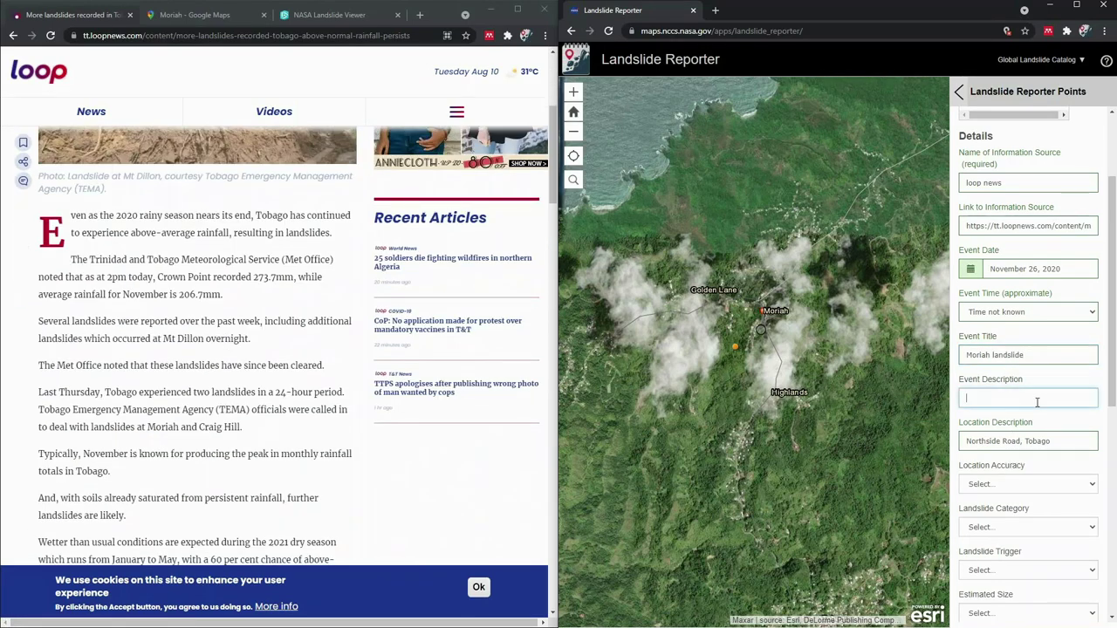
scroll(242, 411, "down", 2)
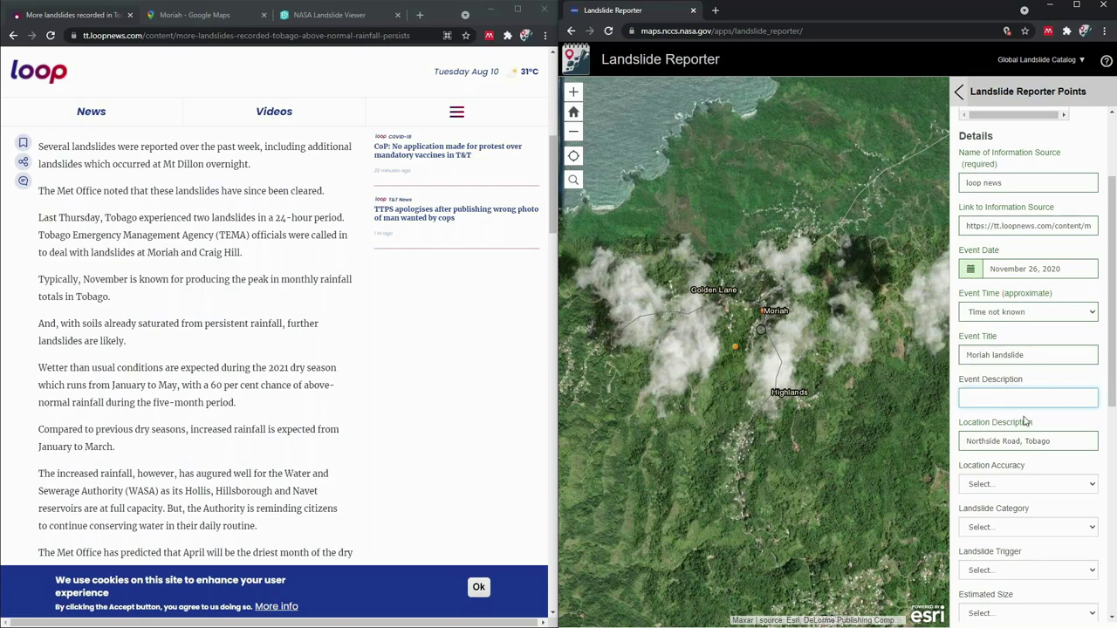
left_click(1077, 445)
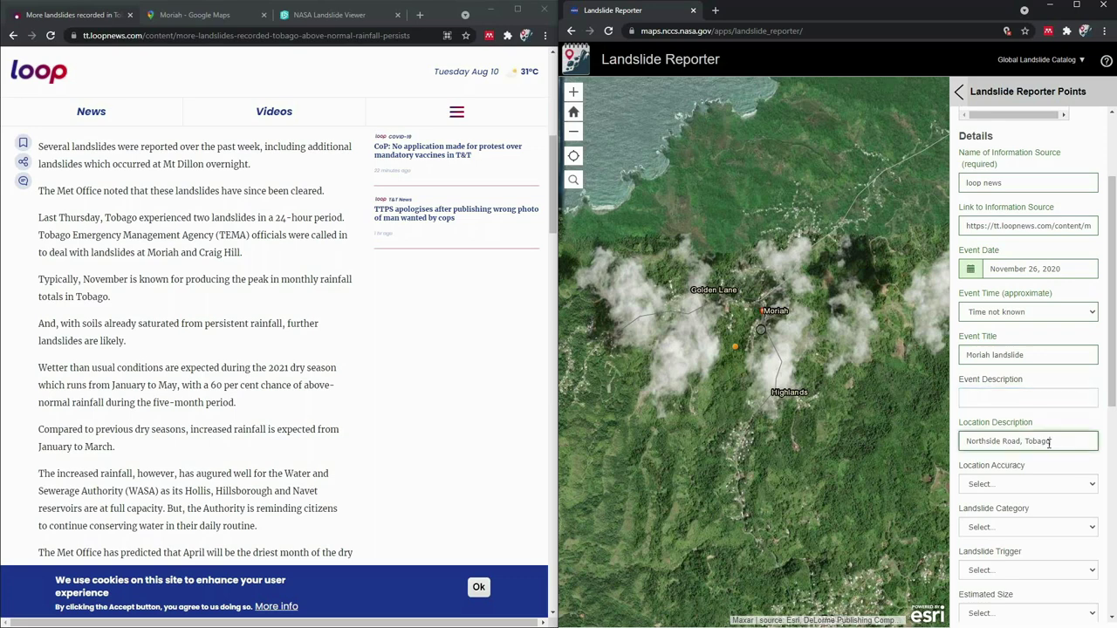
key("ctrl+a")
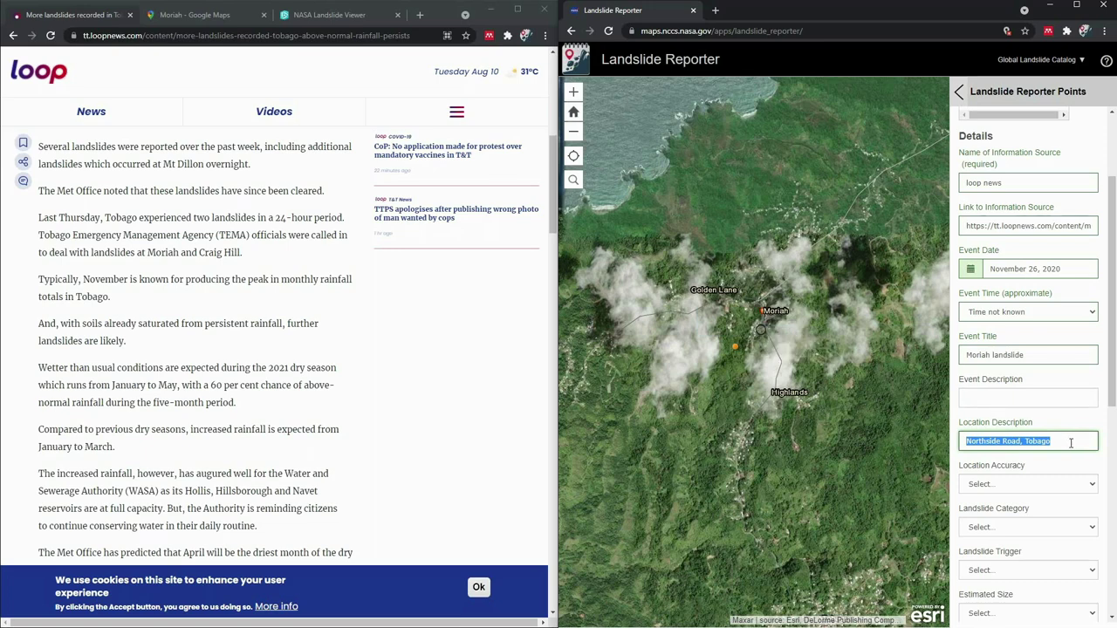
key("BackSpace")
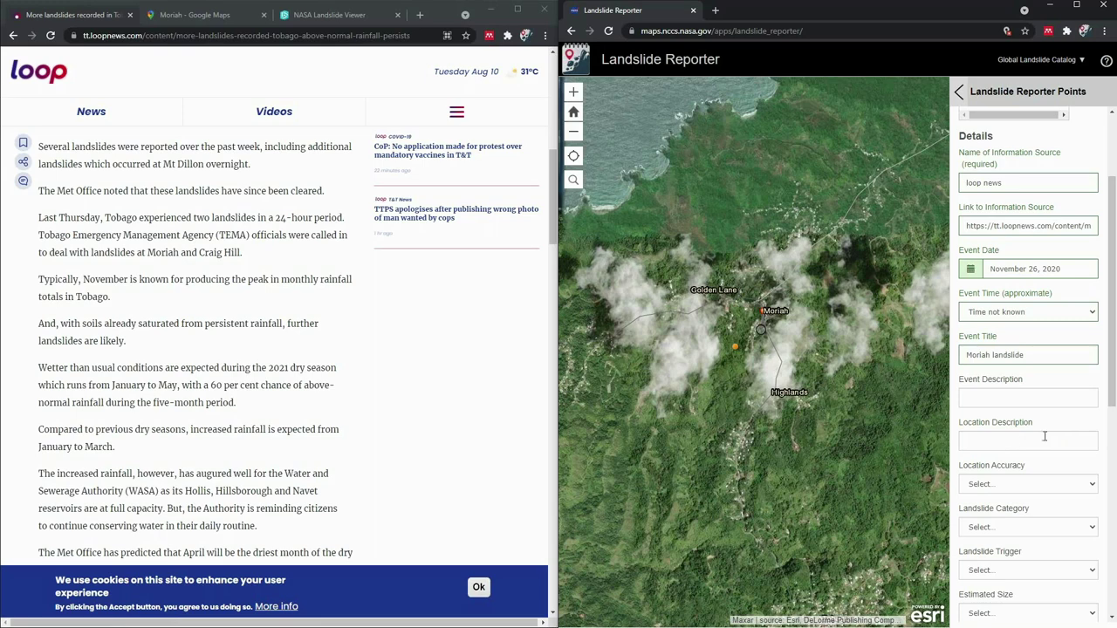
Compare the report point with Moriah's outline in Google Maps and set the location accuracy to "Known within 5 km".
scroll(1040, 433, "down", 1)
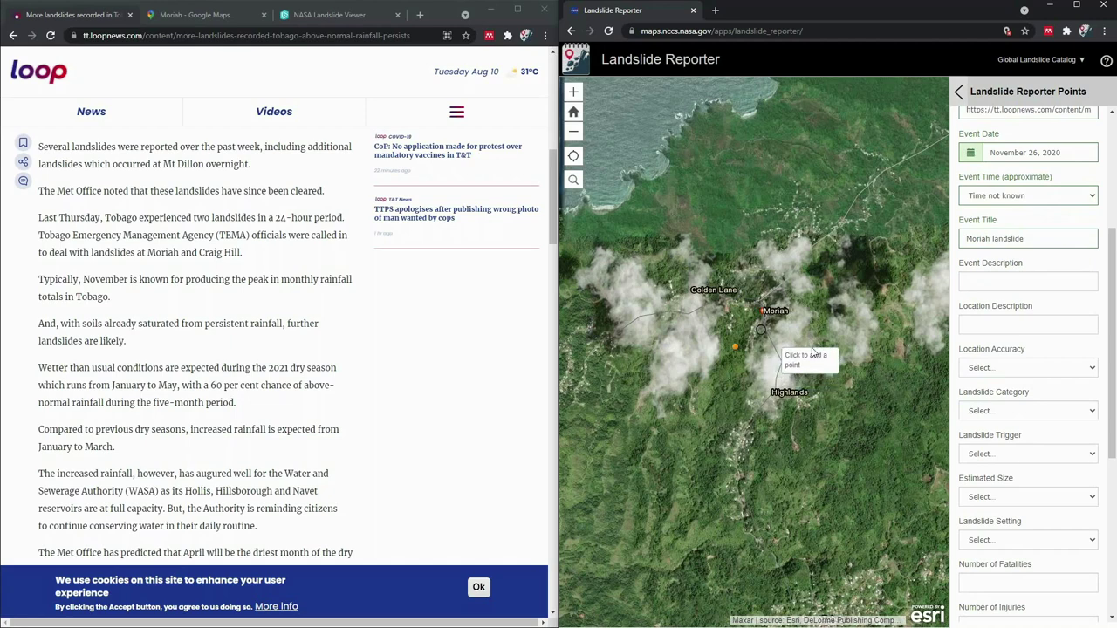
left_click(1023, 368)
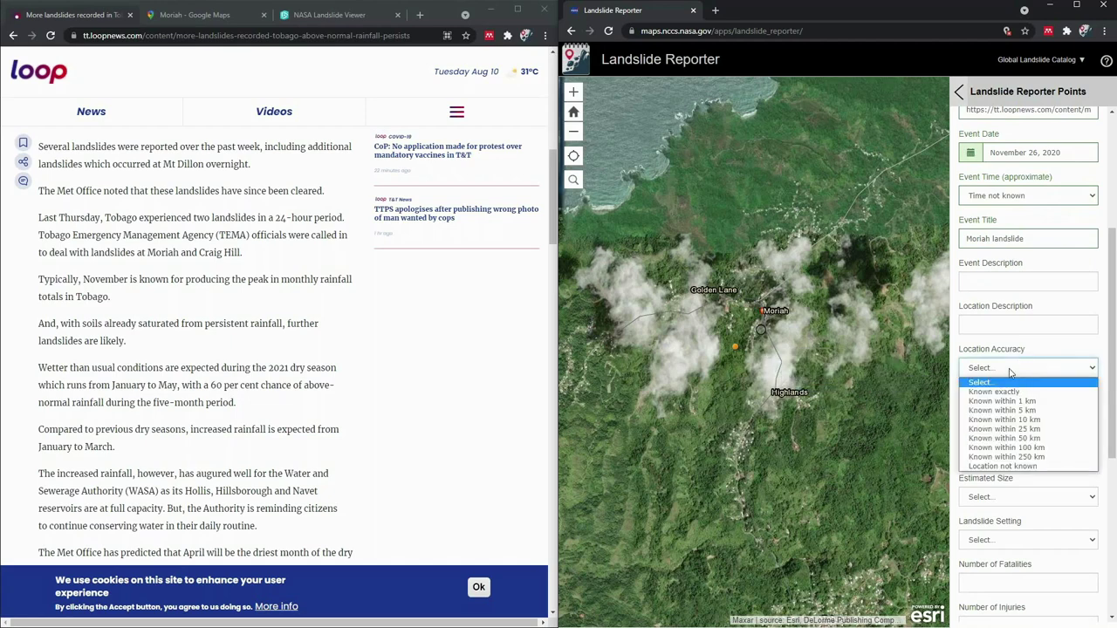
left_click(1011, 370)
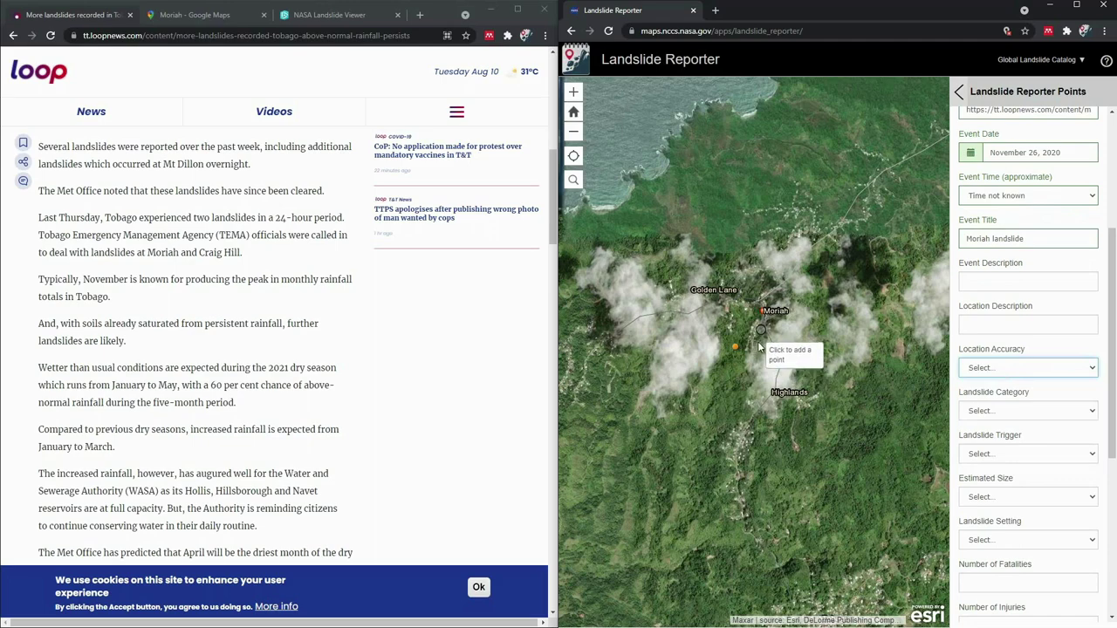
scroll(761, 351, "down", 1)
scroll(768, 357, "down", 1)
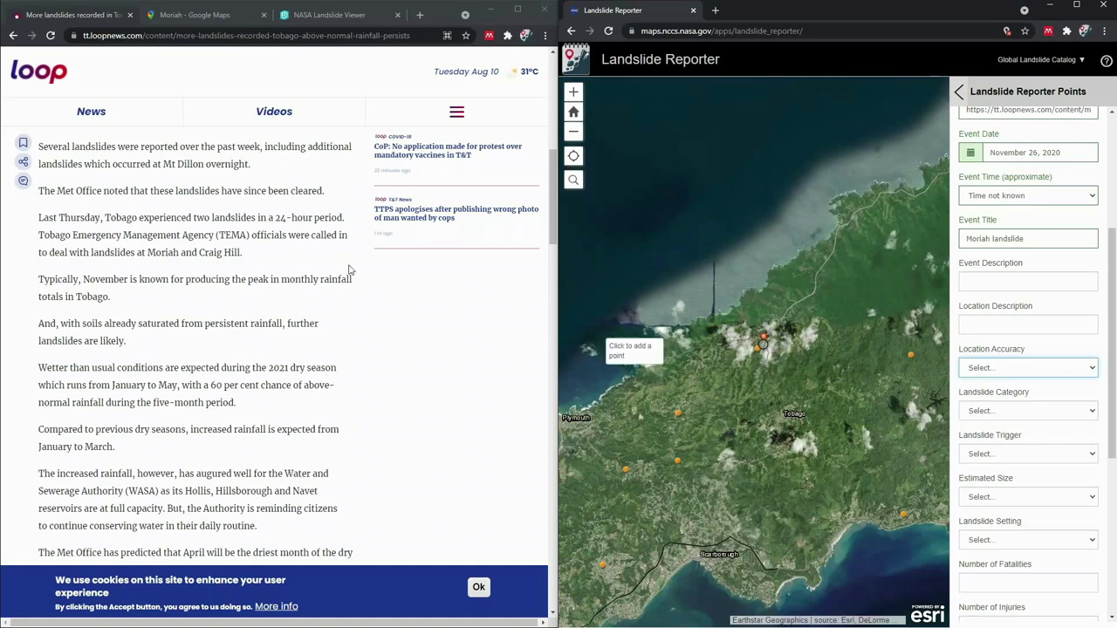
left_click(196, 14)
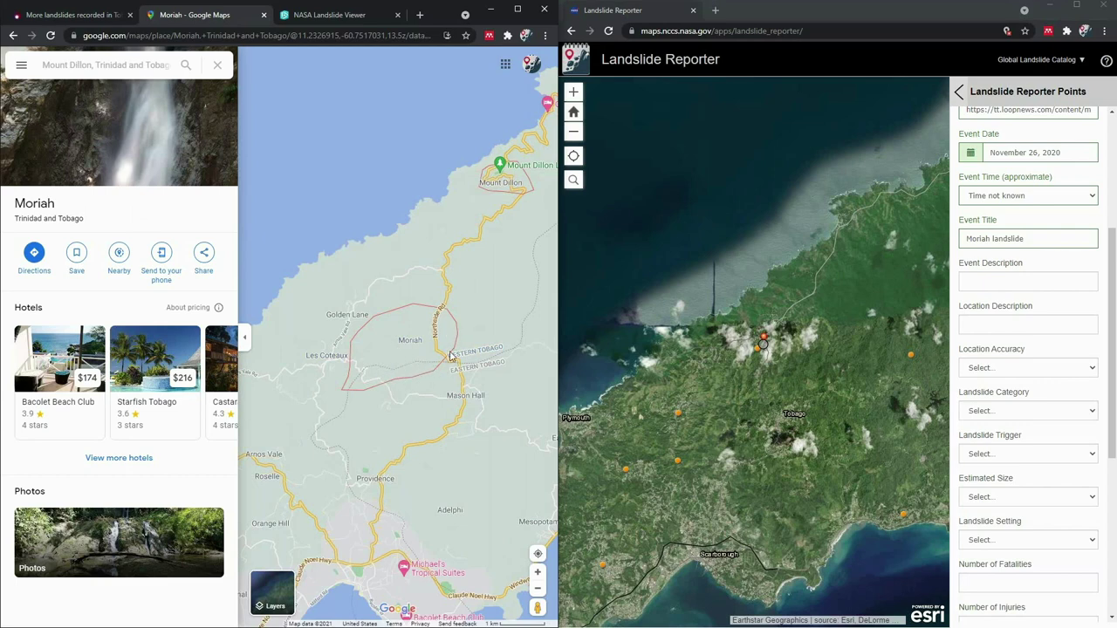
left_click(1071, 373)
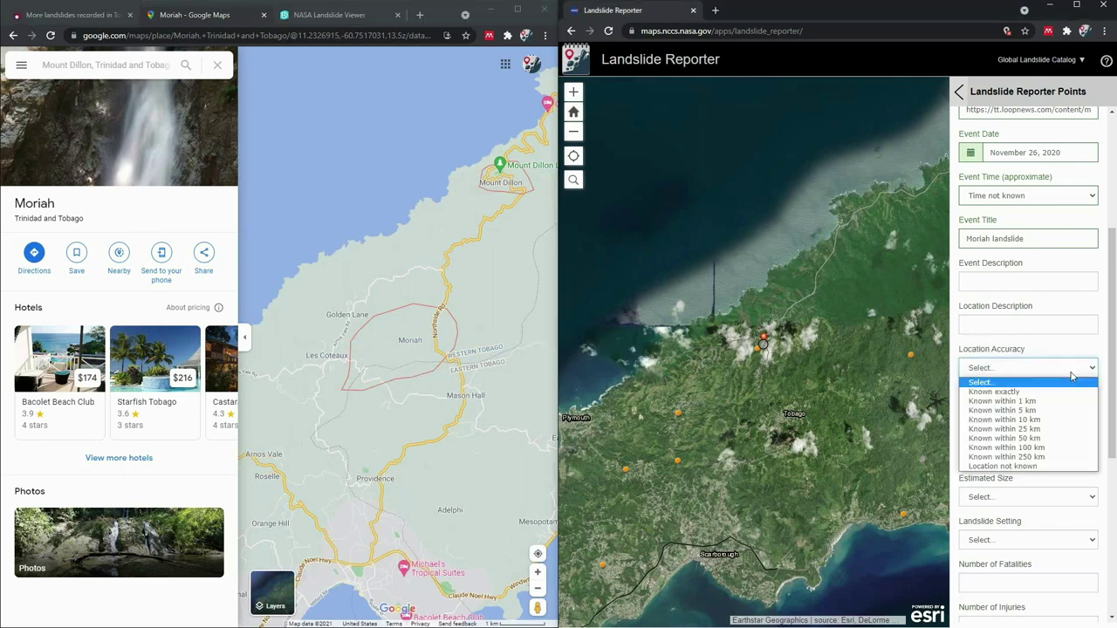
left_click(1040, 411)
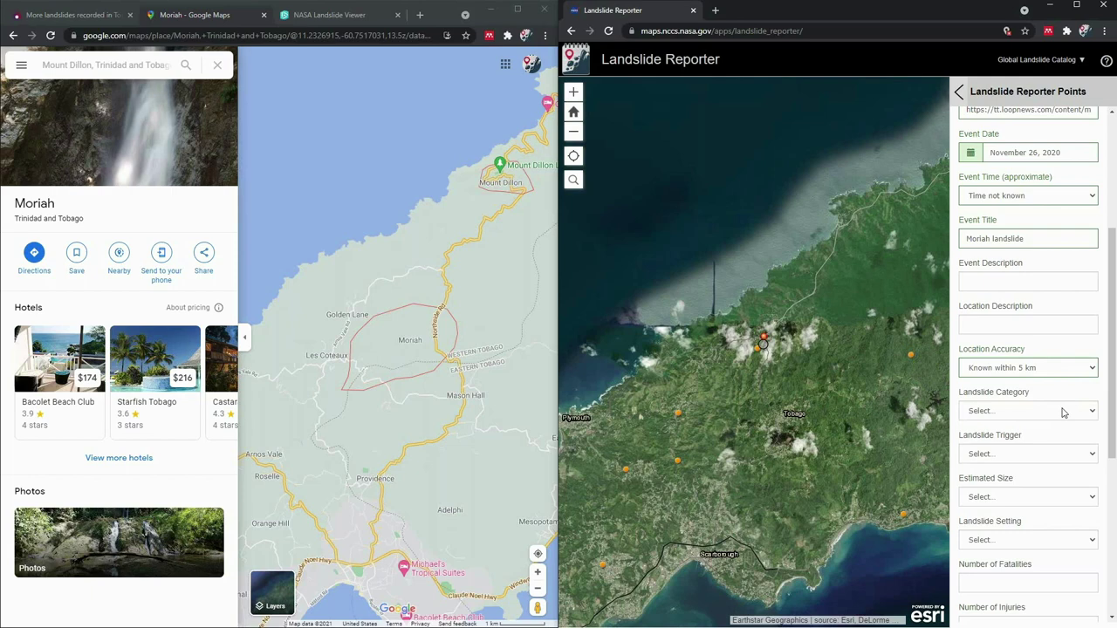
Set the landslide category to Landslide, and after checking the Loop News article for the cause, set the landslide trigger to Rain.
left_click(1064, 412)
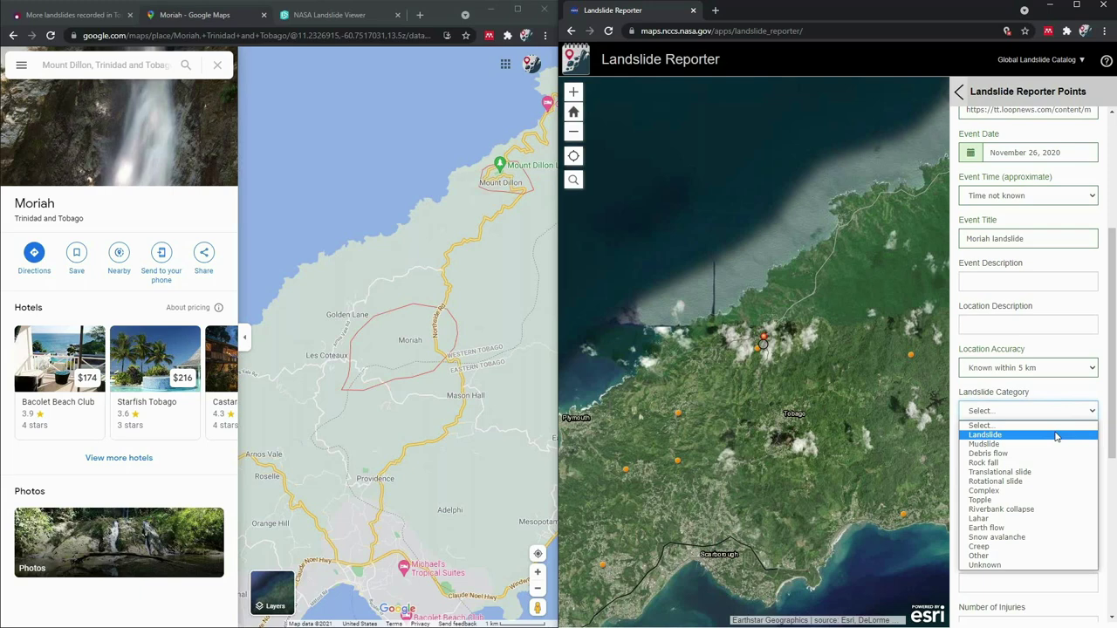
left_click(1056, 435)
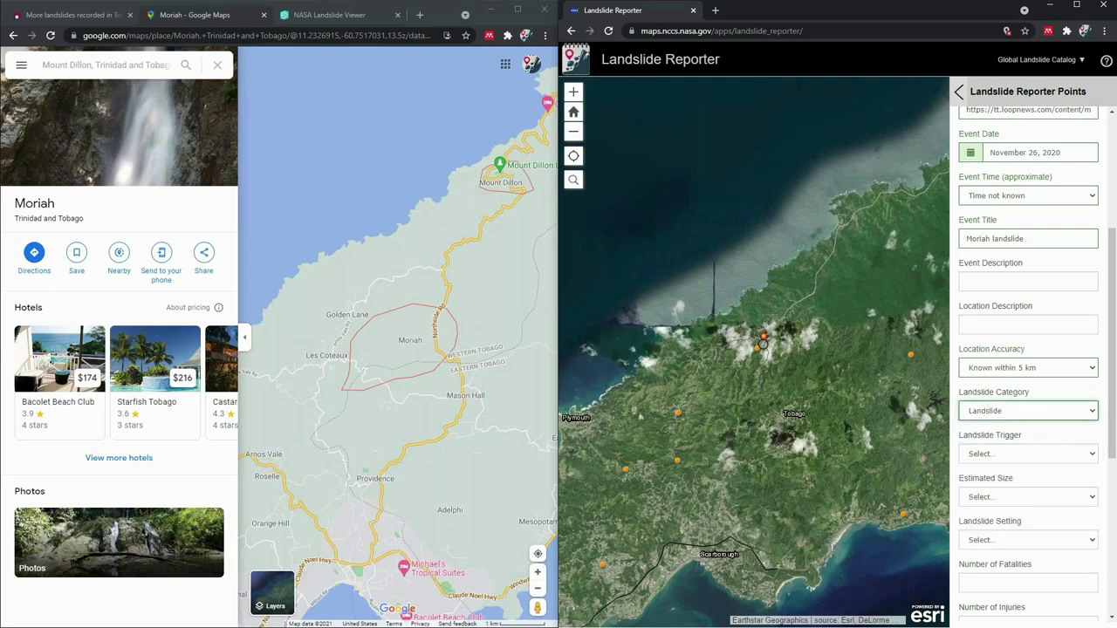
left_click(70, 15)
scroll(1030, 423, "down", 2)
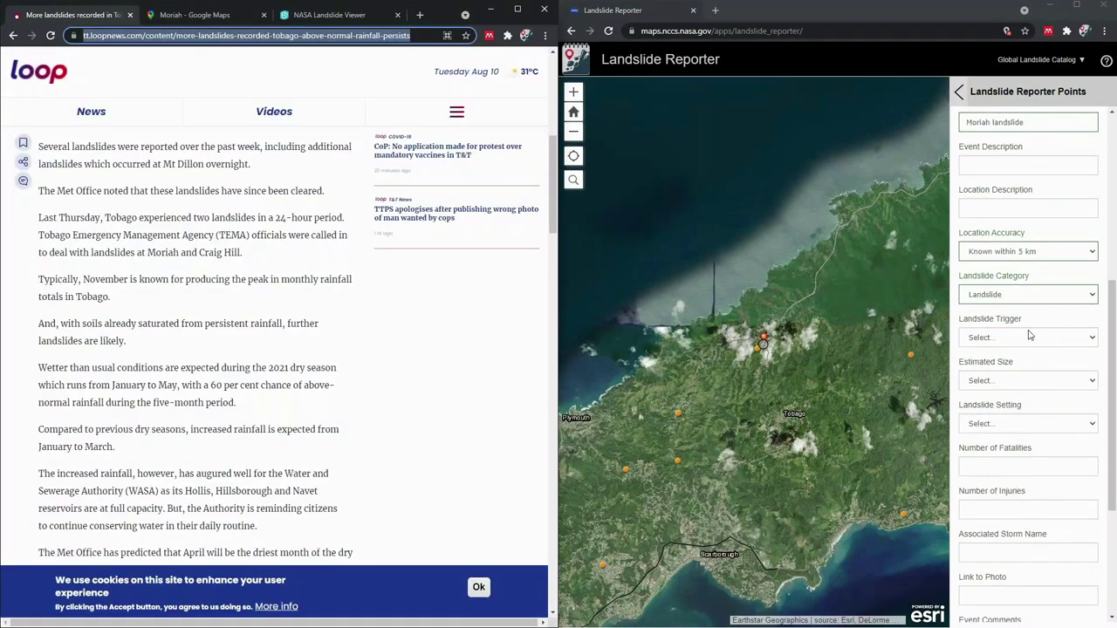
left_click(1063, 341)
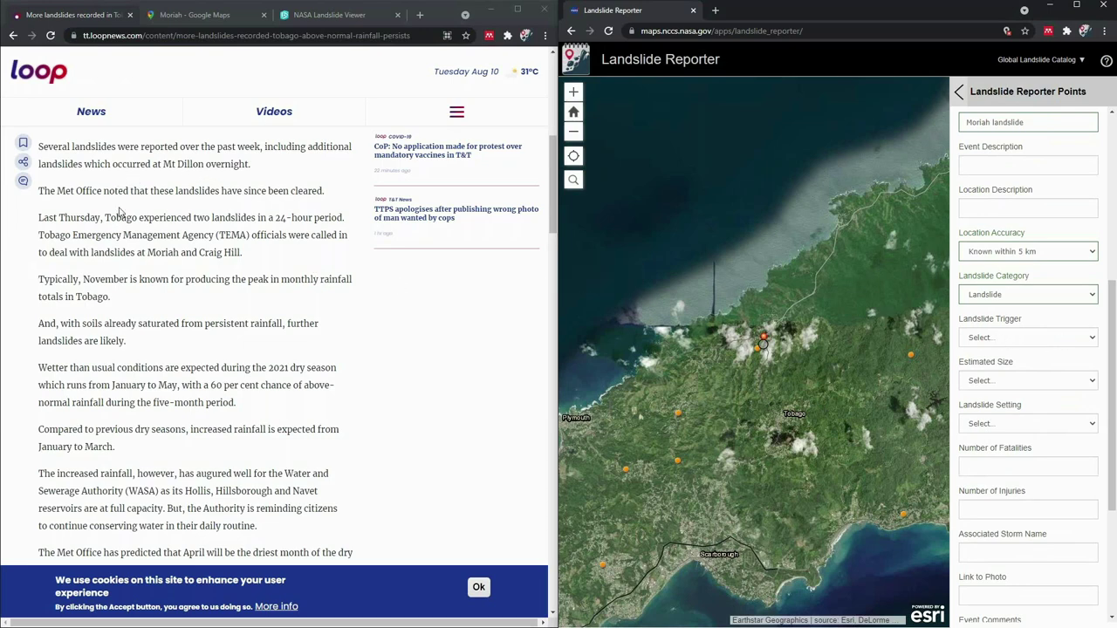
scroll(187, 231, "up", 1)
scroll(181, 231, "up", 1)
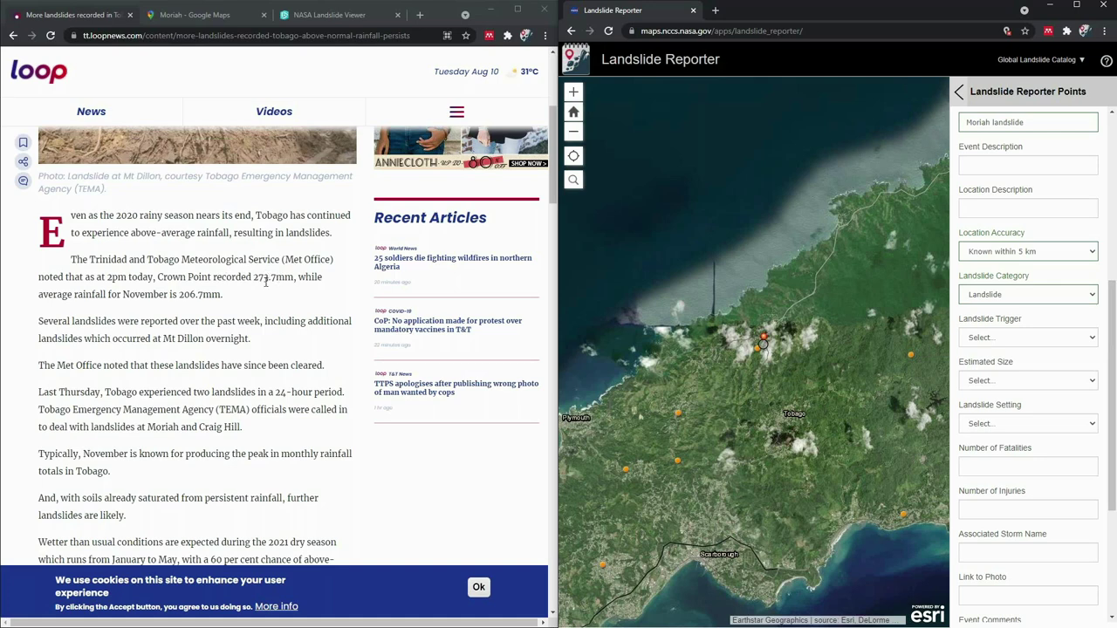
left_click(1054, 340)
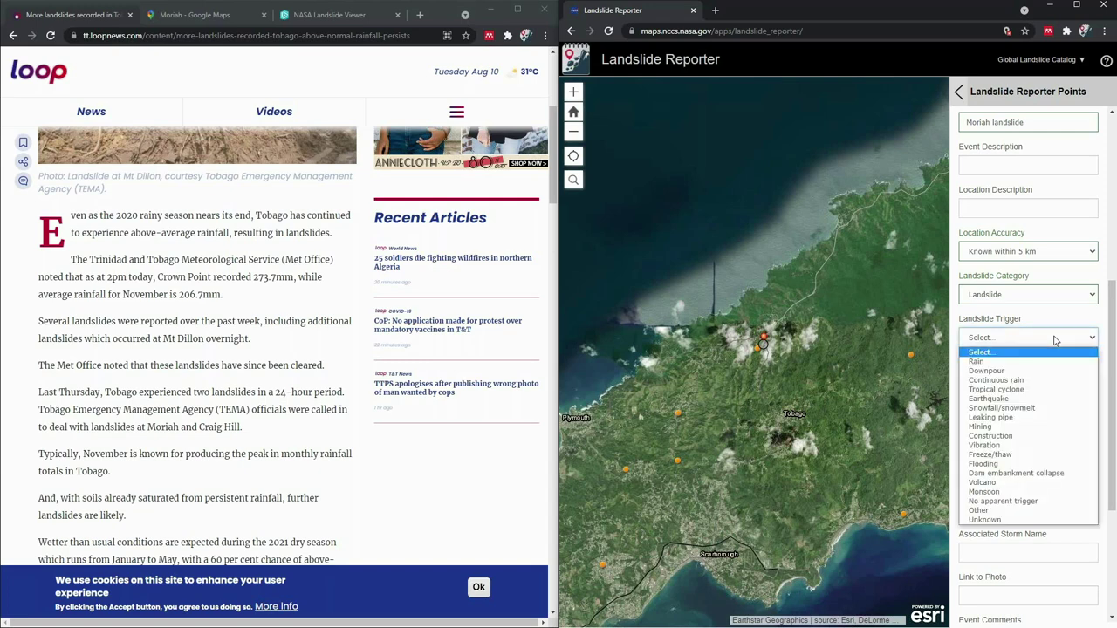
left_click(1054, 361)
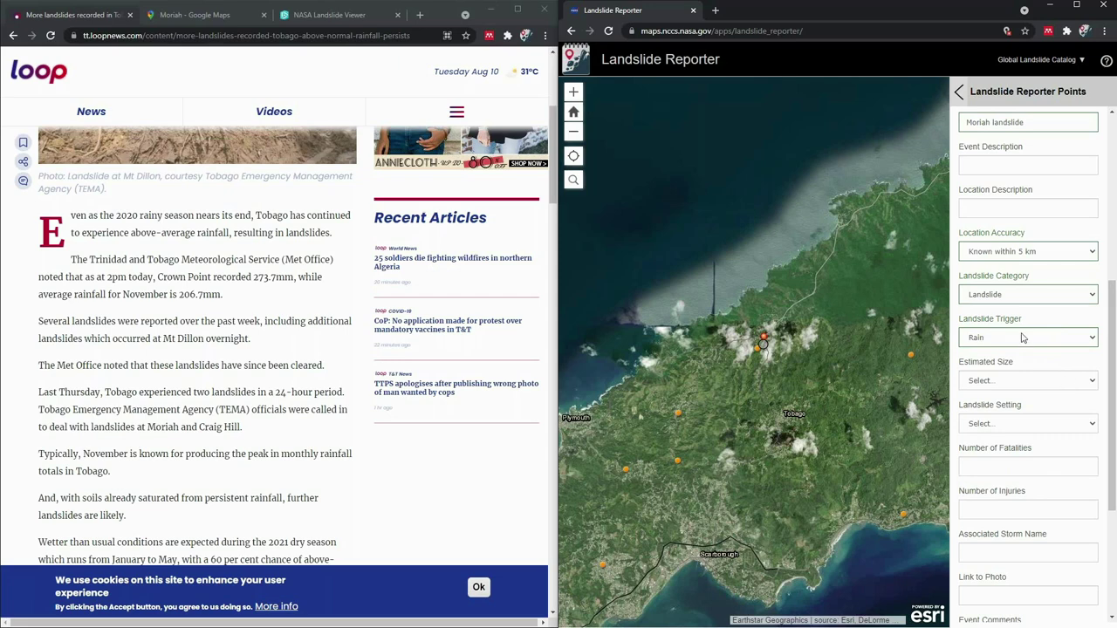
Set both the estimated size and the landslide setting of the Moriah report to Unknown.
left_click(1027, 383)
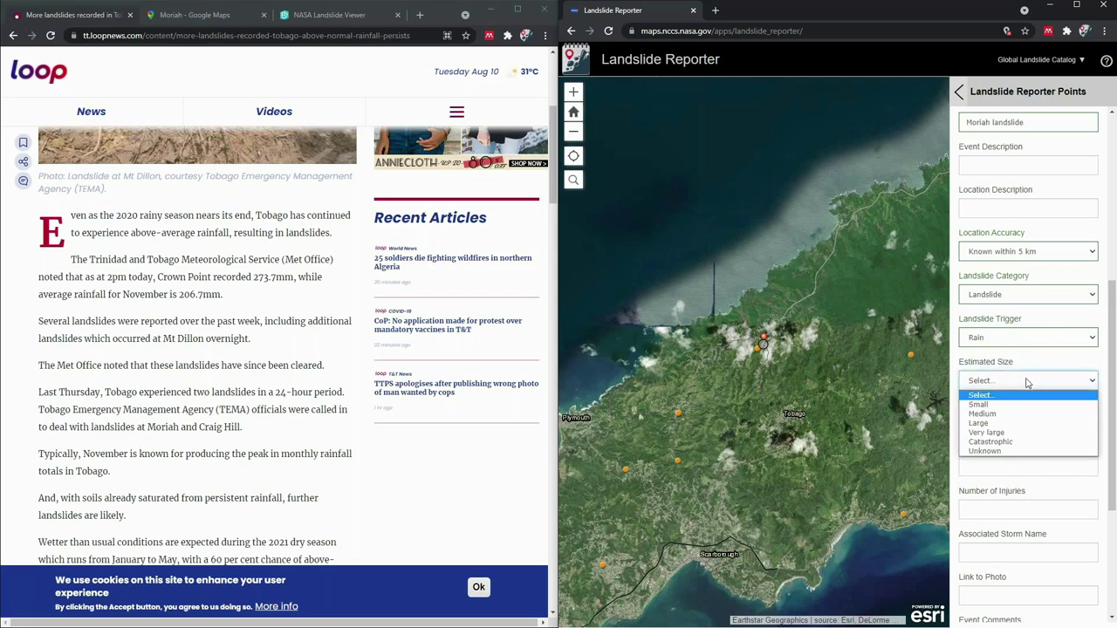
left_click(1047, 451)
left_click(1042, 426)
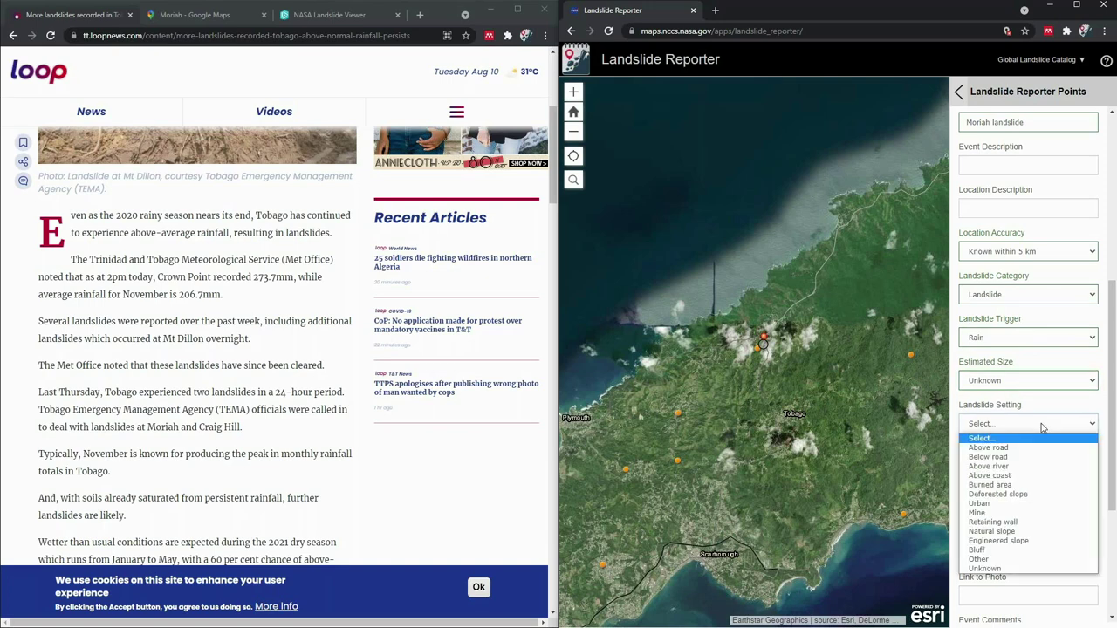
left_click(1054, 570)
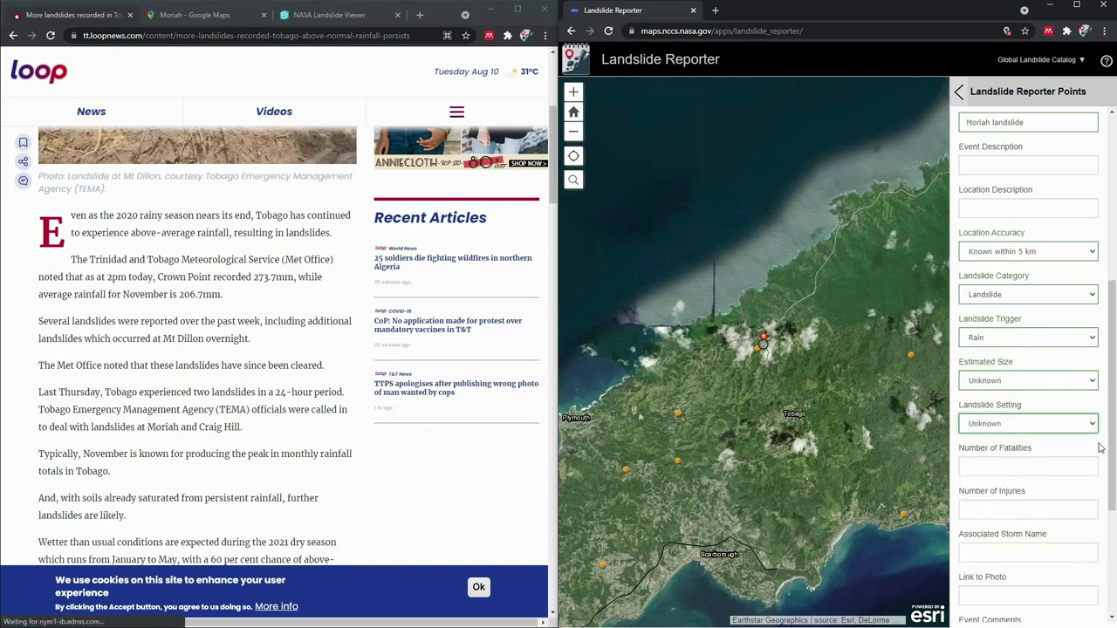
Check the article for any remaining details, leave the other optional fields blank, and submit the landslide report.
scroll(1100, 448, "down", 1)
scroll(1100, 447, "down", 1)
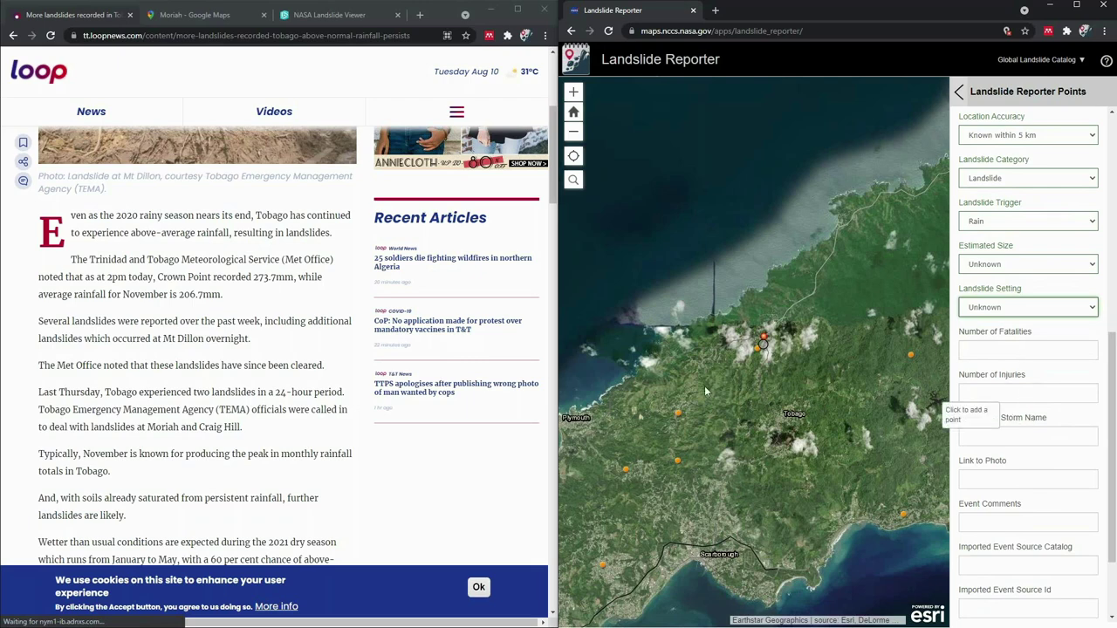
scroll(235, 411, "down", 1)
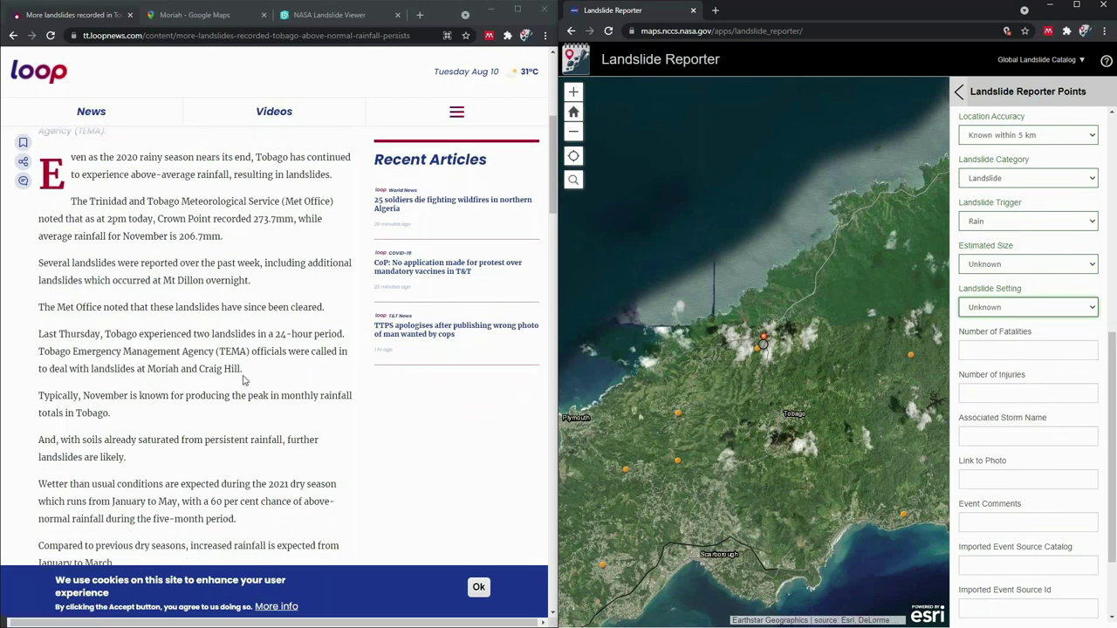
left_click(202, 374)
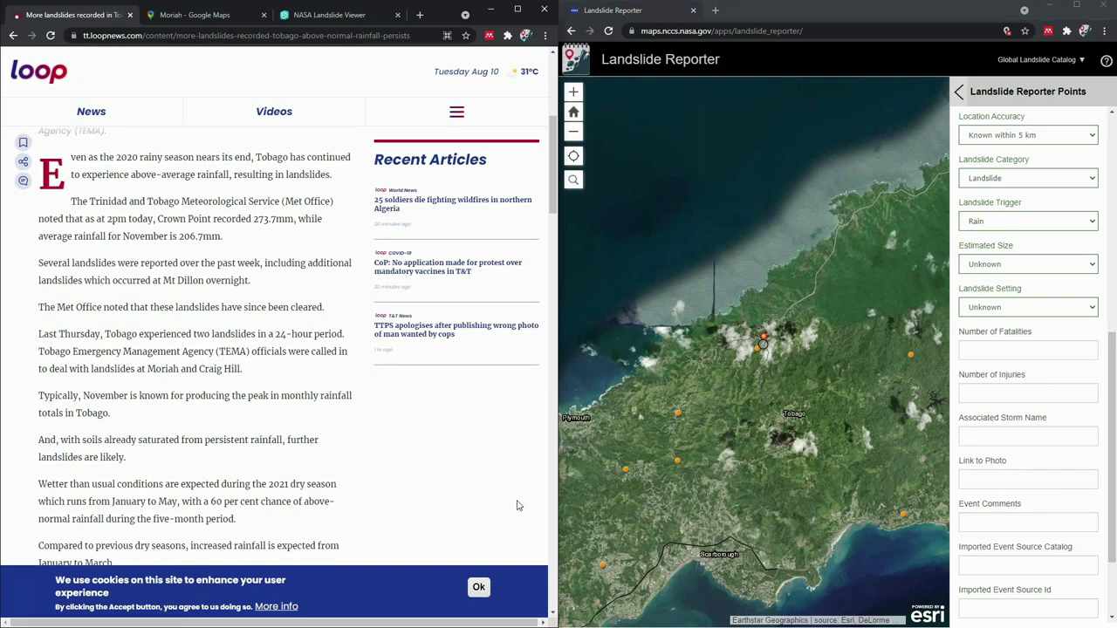
left_click(1012, 522)
scroll(1022, 515, "down", 1)
scroll(1033, 530, "down", 1)
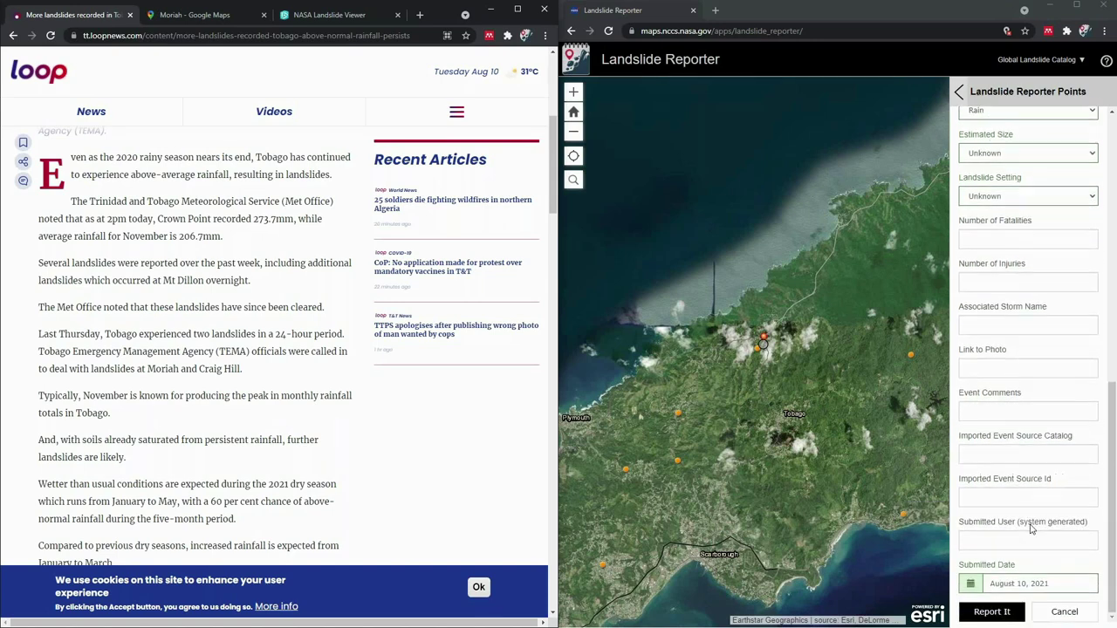
left_click(988, 614)
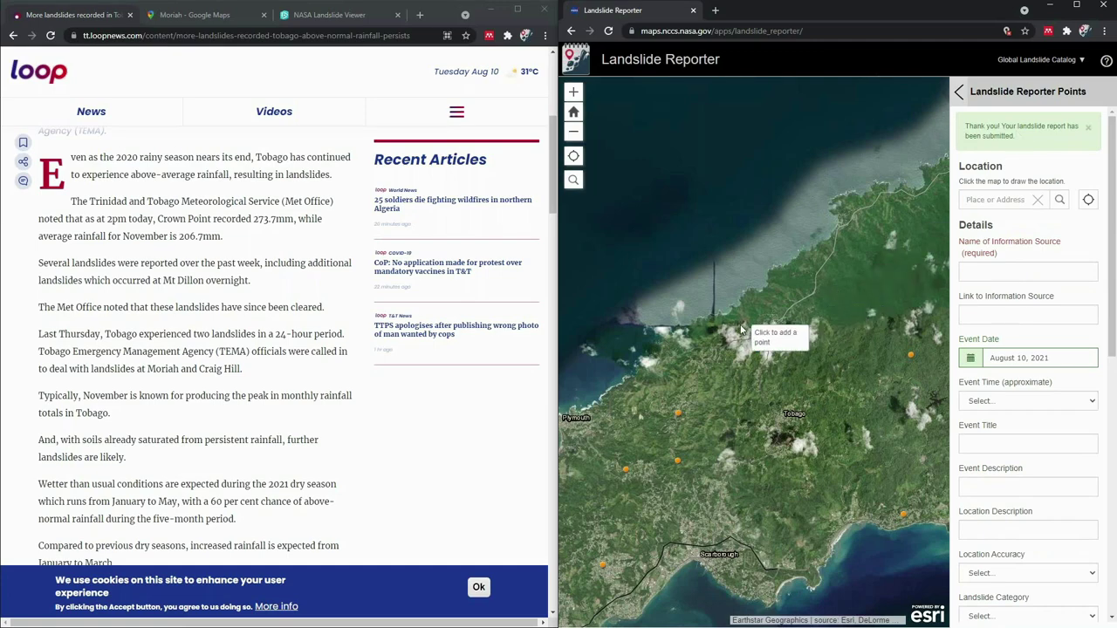
Find the newly submitted landslide point near Moriah on the map and open its details.
scroll(727, 341, "up", 1)
scroll(840, 426, "up", 2)
scroll(846, 427, "up", 1)
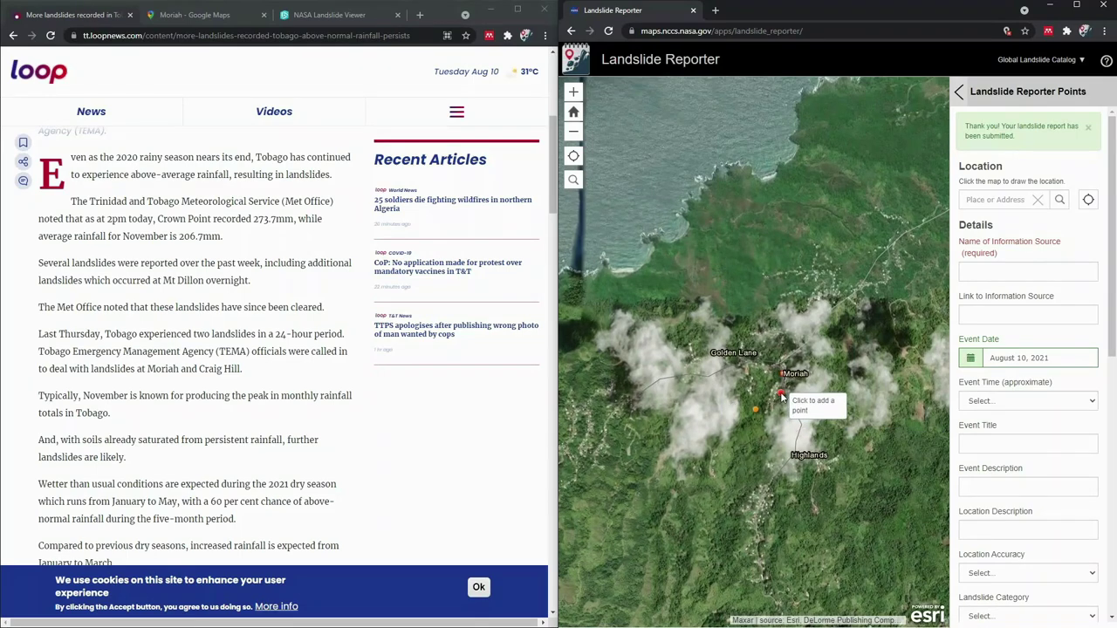
left_click(782, 395)
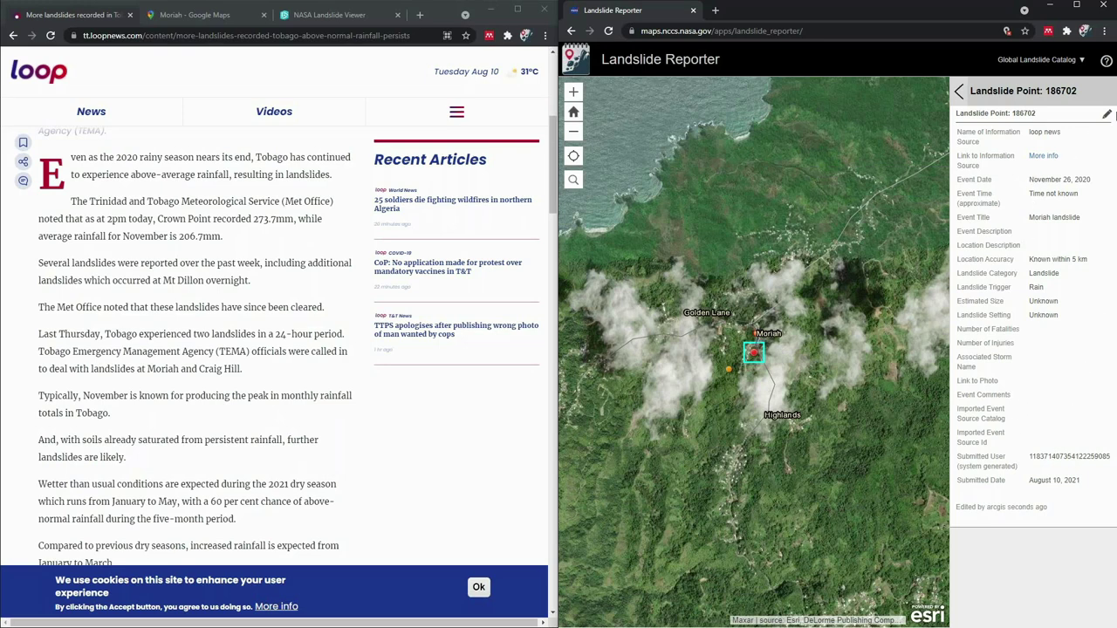
Edit the submitted Moriah point, enter "a landslide occurred here." as its event description, and save the update.
left_click(1106, 118)
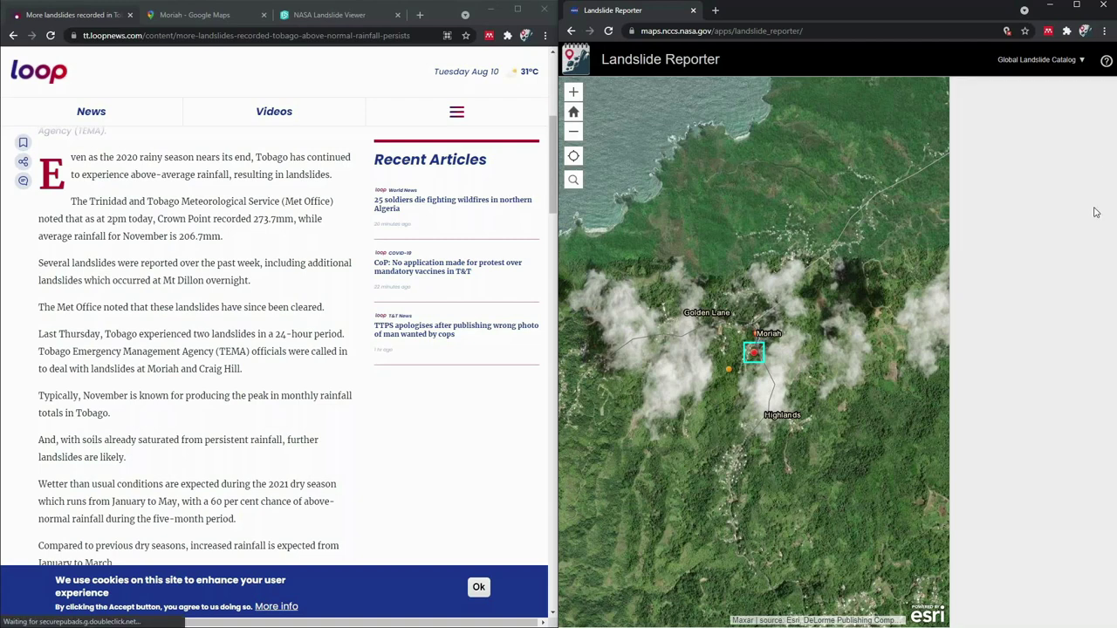
scroll(1101, 253, "down", 3)
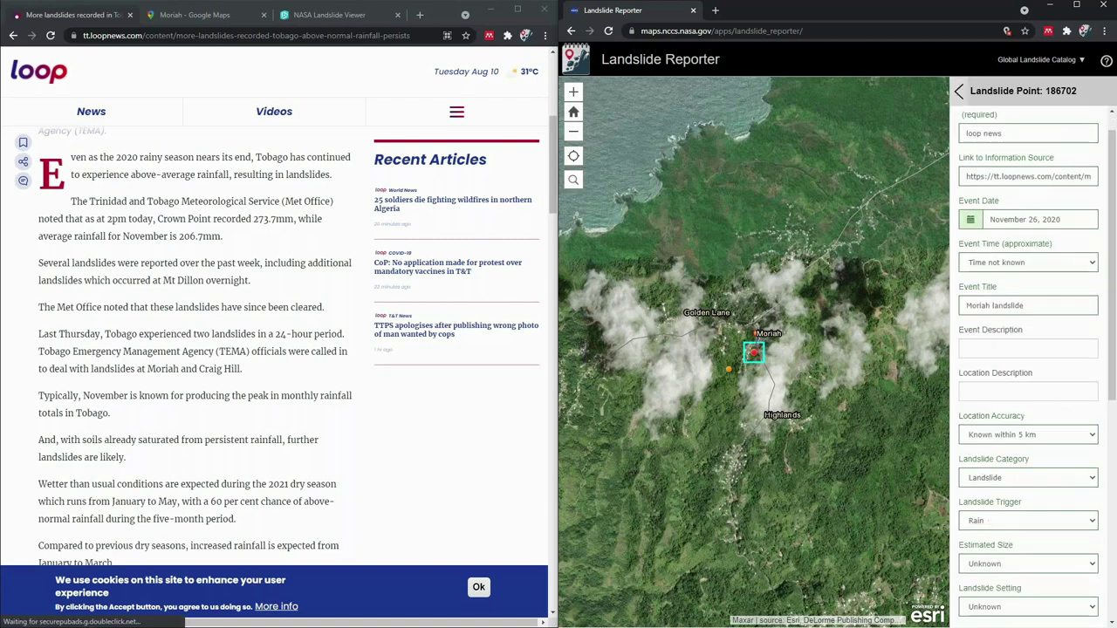
scroll(1102, 336, "down", 1)
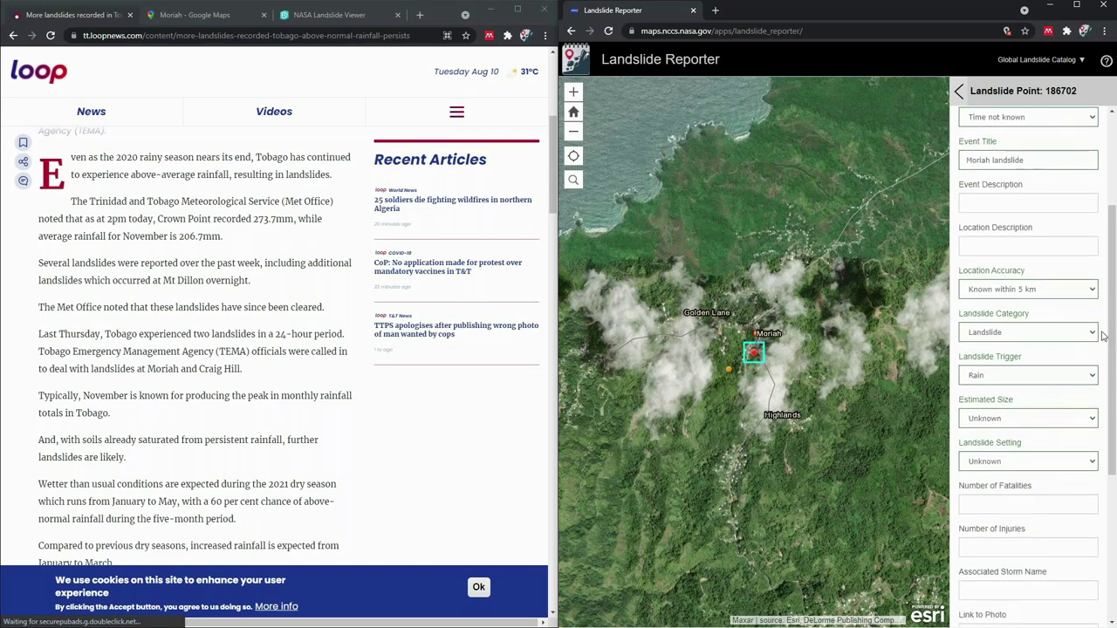
left_click(1031, 204)
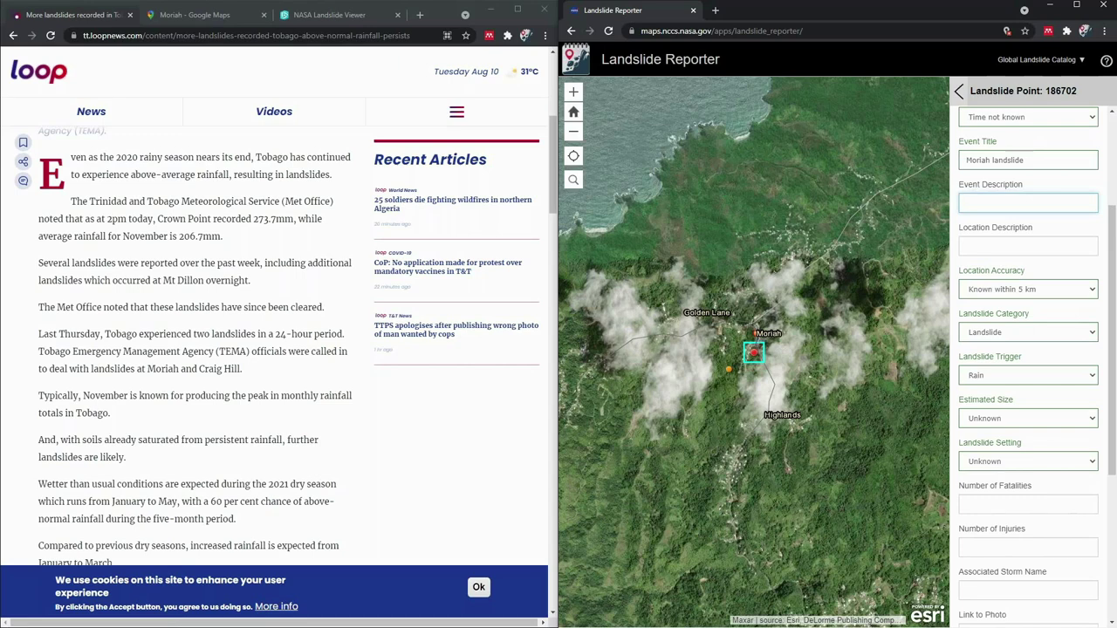
type("a landslide occurred here.")
scroll(1028, 366, "down", 3)
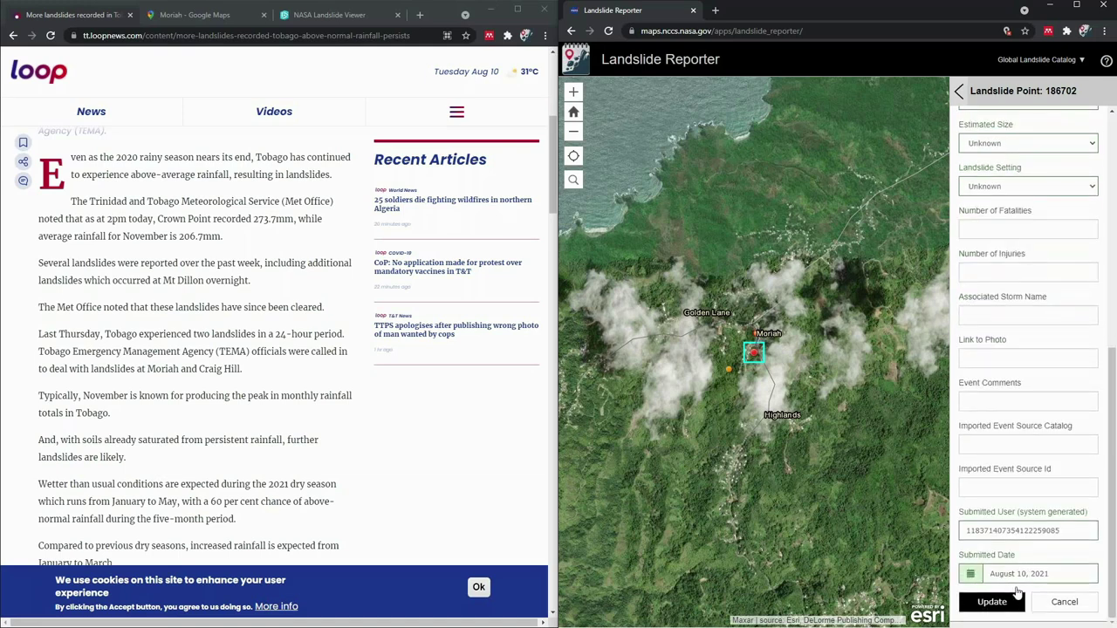
left_click(992, 601)
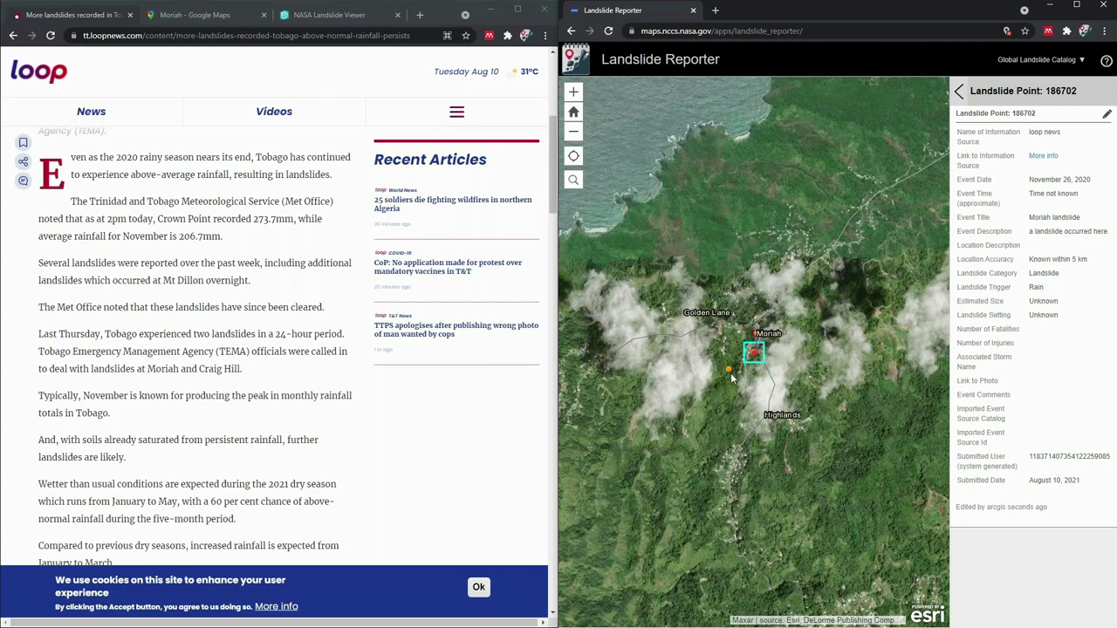
Switch to the NASA Landslide Viewer to view the existing catalog entry near Moriah.
left_click(329, 15)
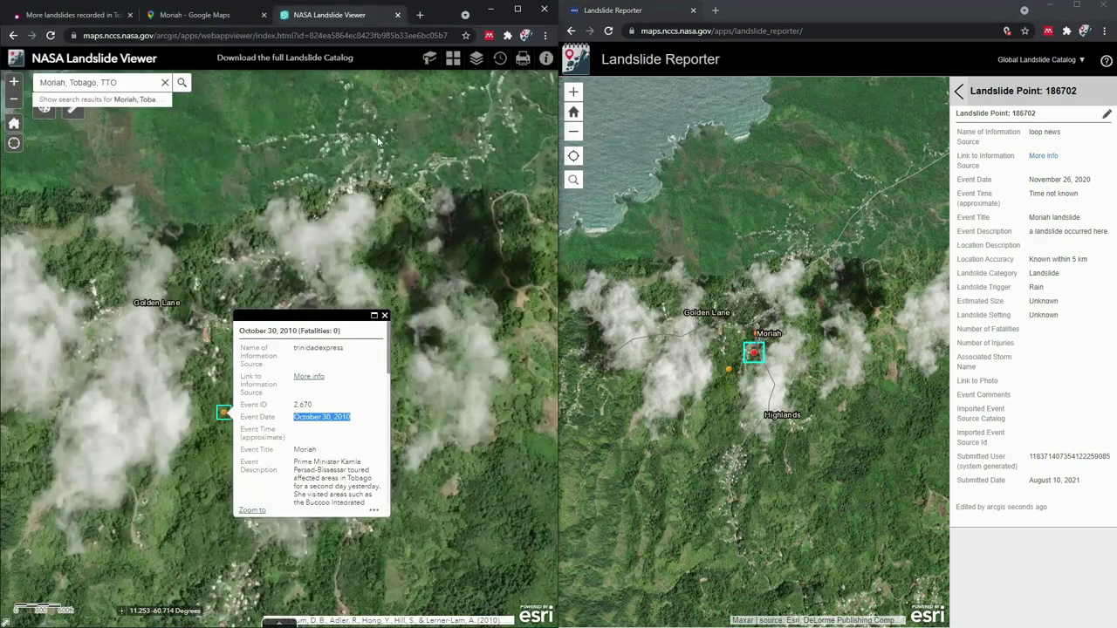
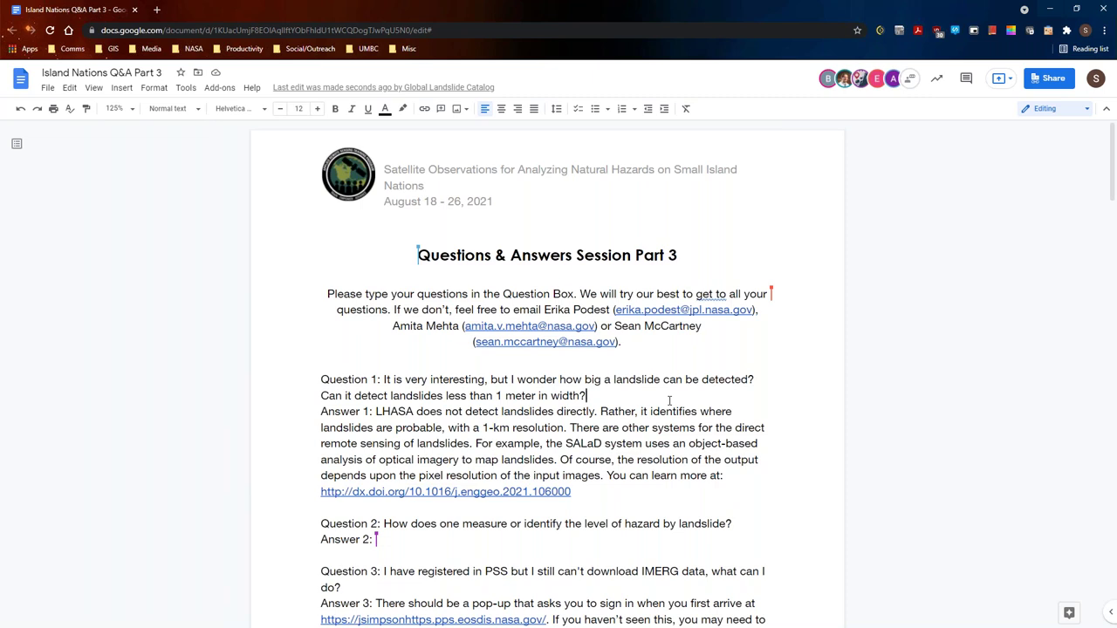
In Google Docs, begin Answer 2 with "If you are looking at an individual landslide, you can considers different types of hazards such as speed,".
left_click(644, 492)
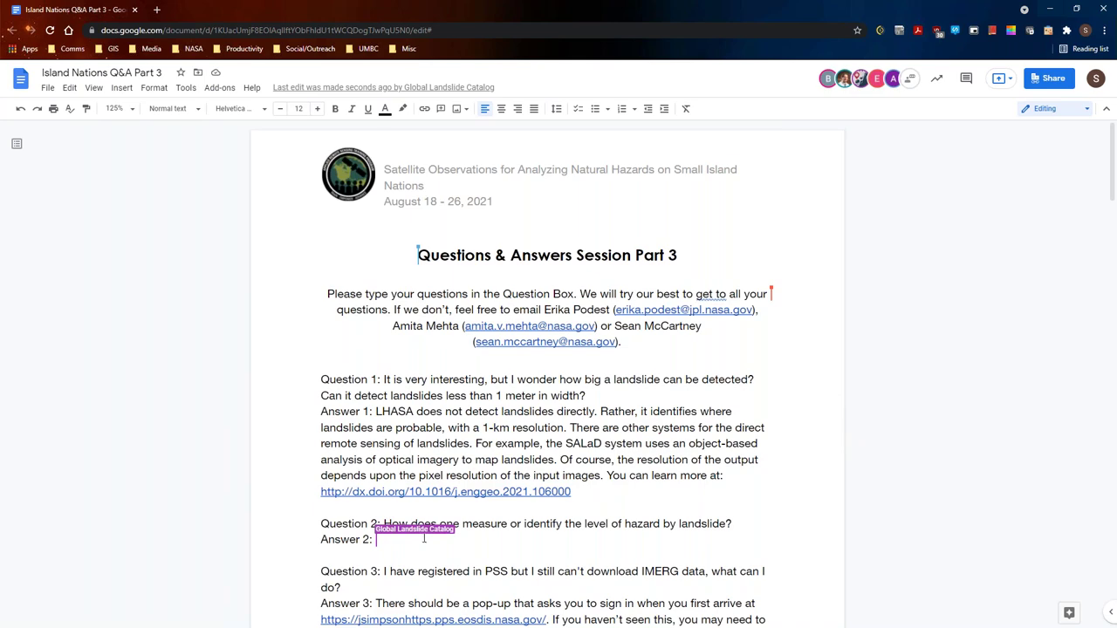
scroll(780, 437, "down", 2)
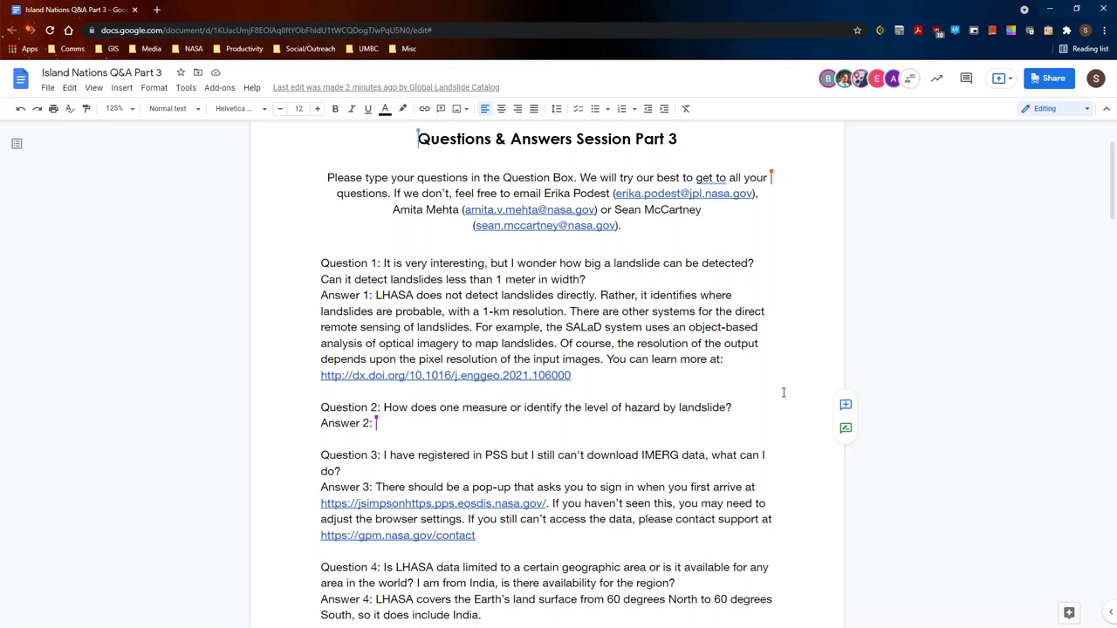
type("If you a")
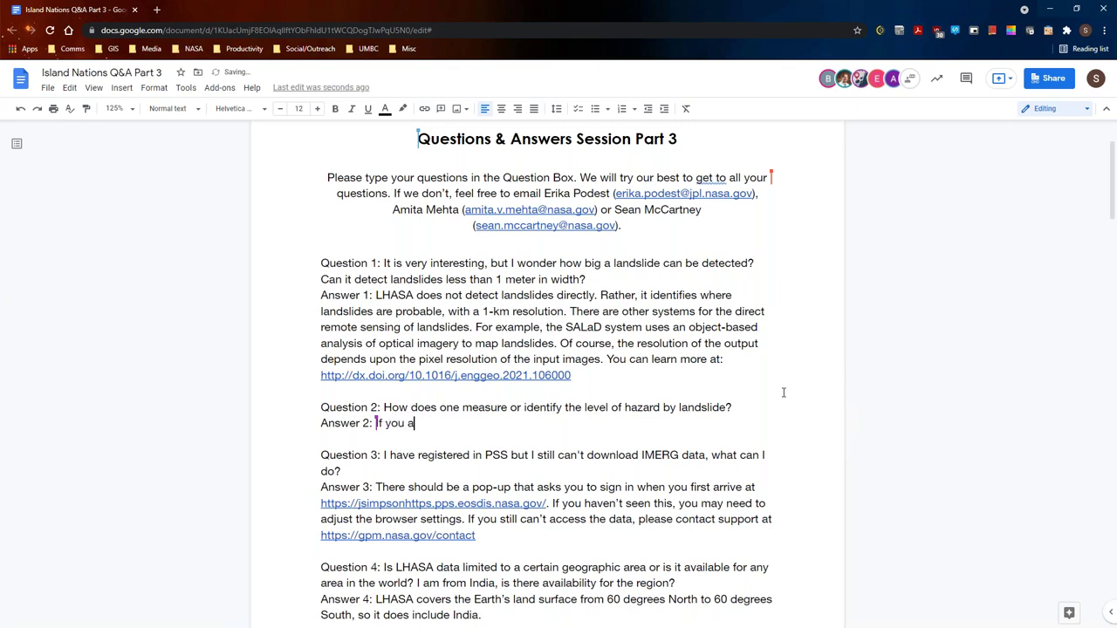
type("re looking at an indic")
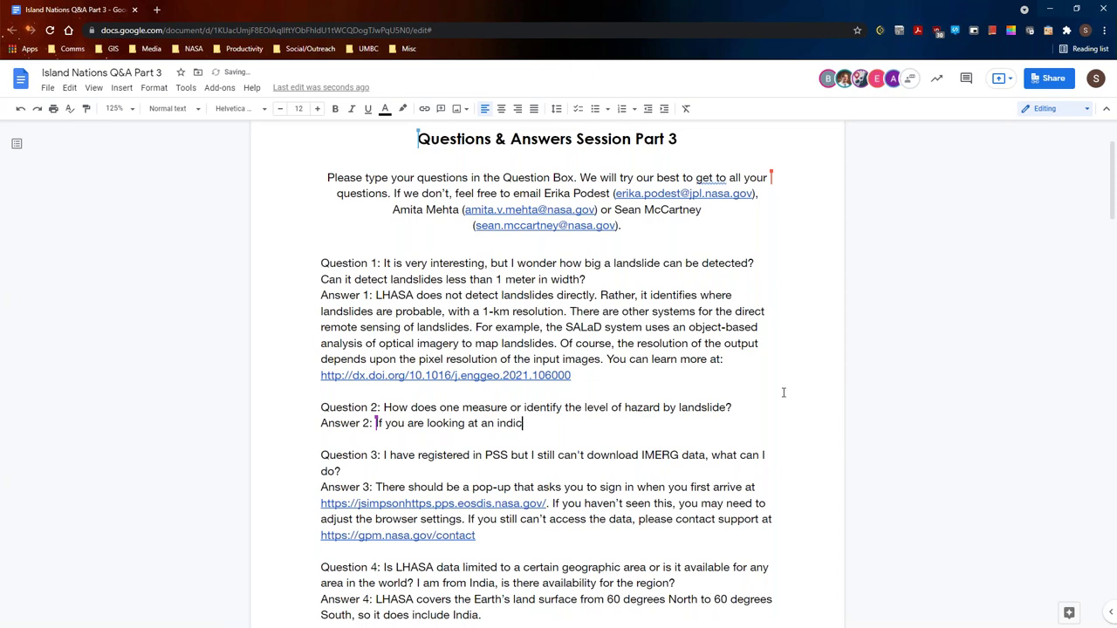
key("BackSpace")
type("vidual landslide, you can ")
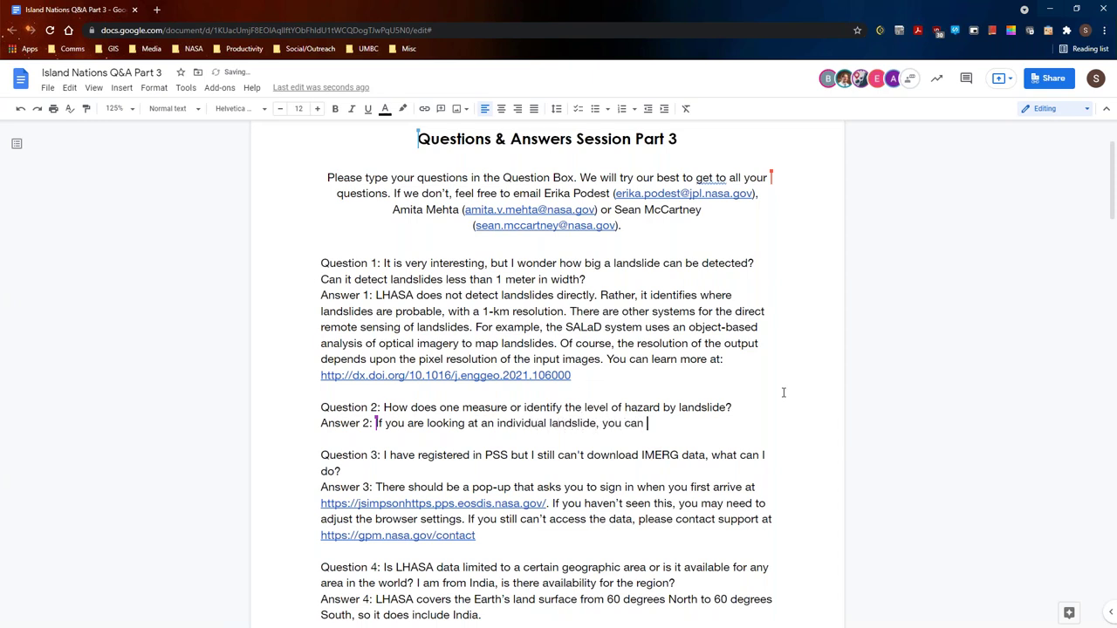
type("considers different ")
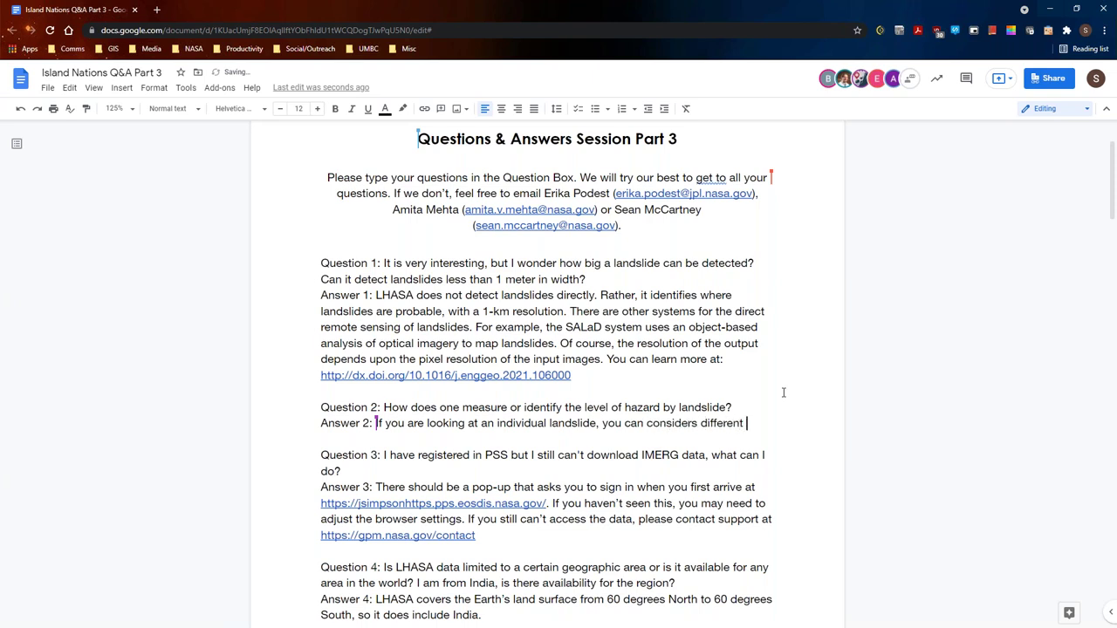
type("types of ")
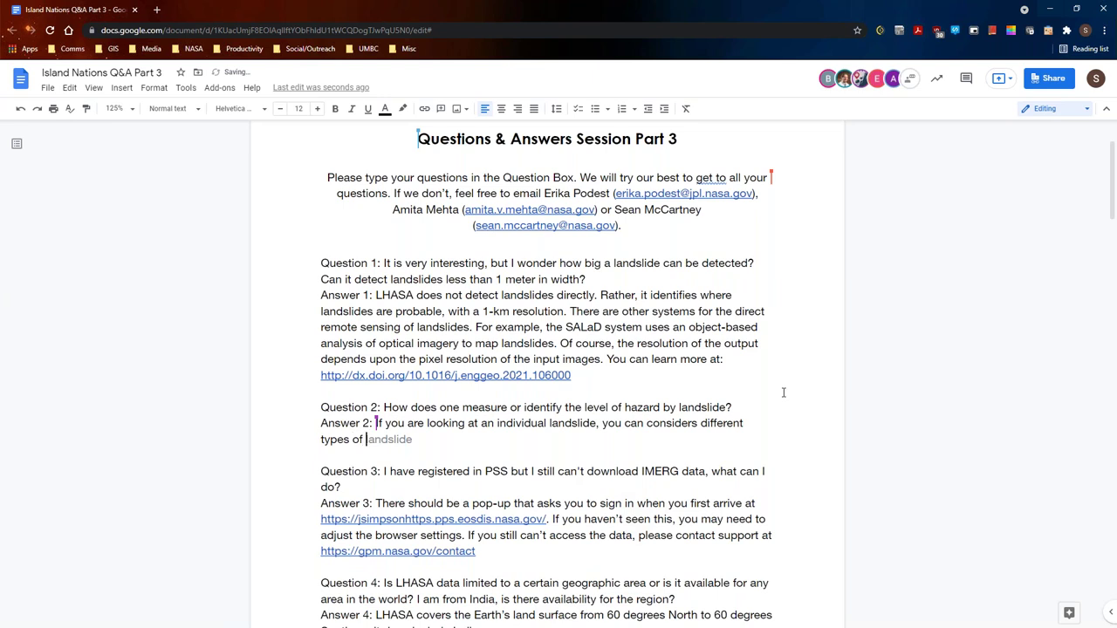
type("hazards such as speed,")
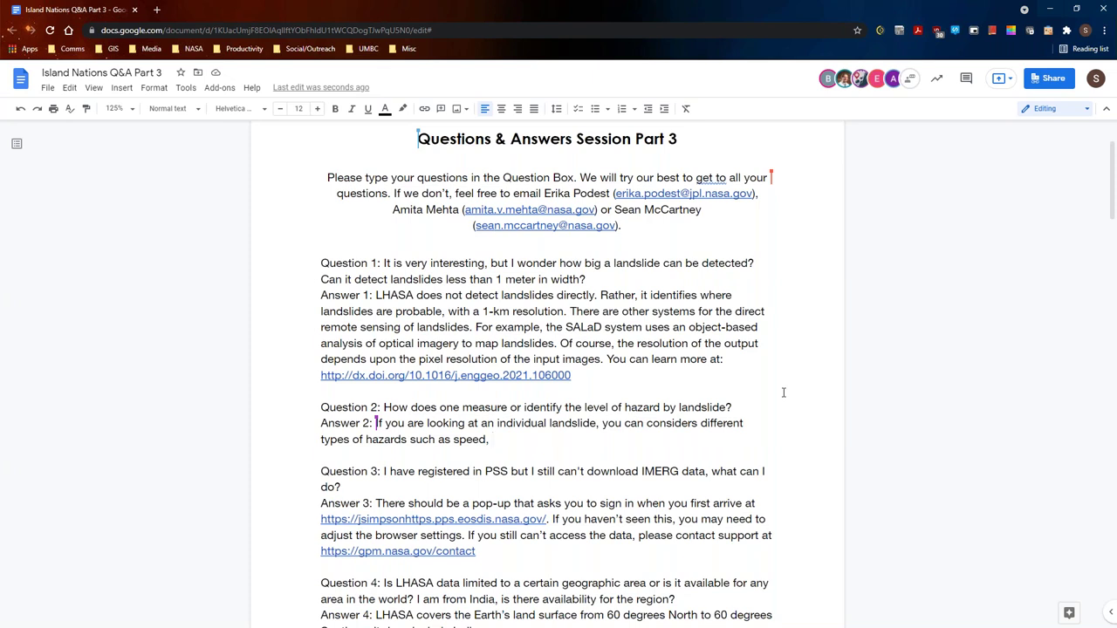
Continue Answer 2 after "speed" with "(fast moving landslides and slow moving landslide), size" in place of the trailing comma.
key("BackSpace")
key("BackSpace")
type("(fast moving landslides ")
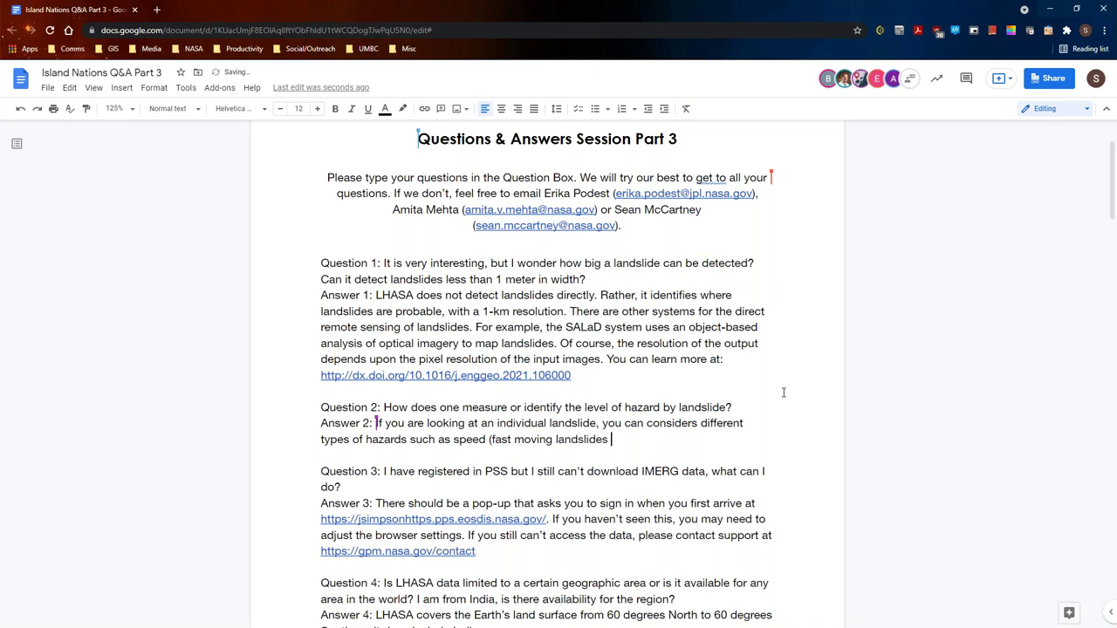
type("and slow moving land")
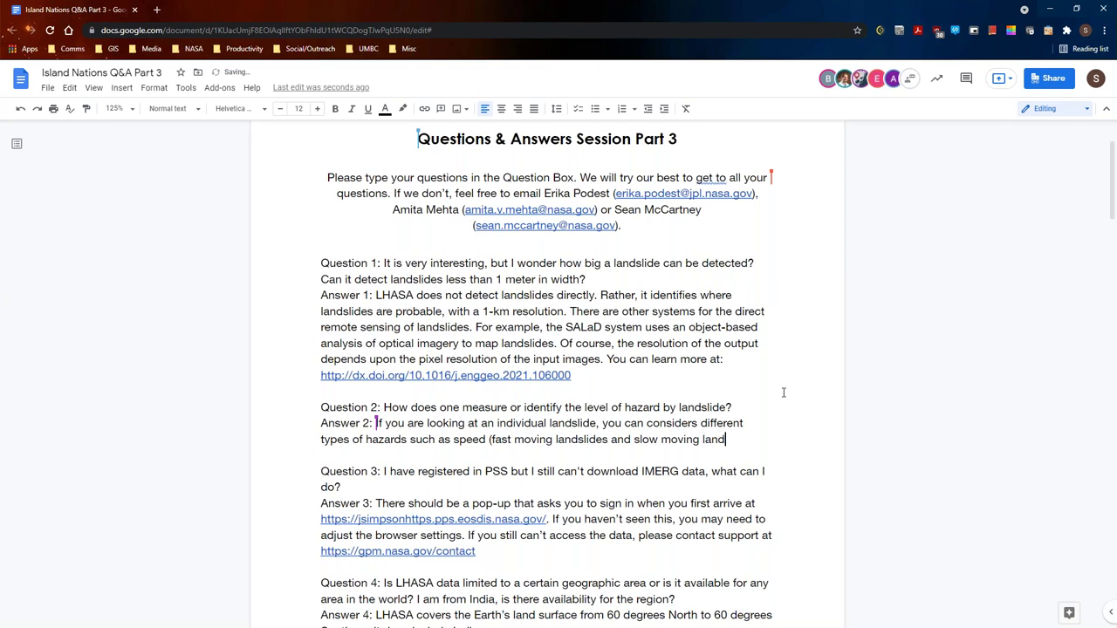
type("slide), size")
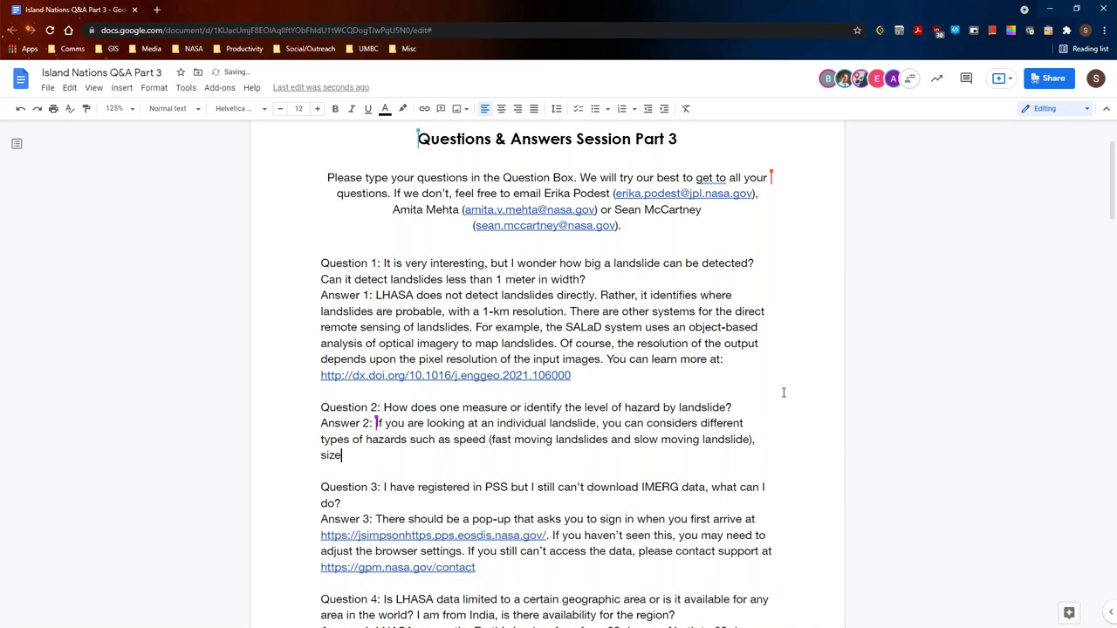
Explain size in Answer 2 with "(larger landslides can do more damage over a larger area, small landslides can still be a hazard),".
type(" (")
type("larger ")
type("landslides ")
type("c")
type("do ")
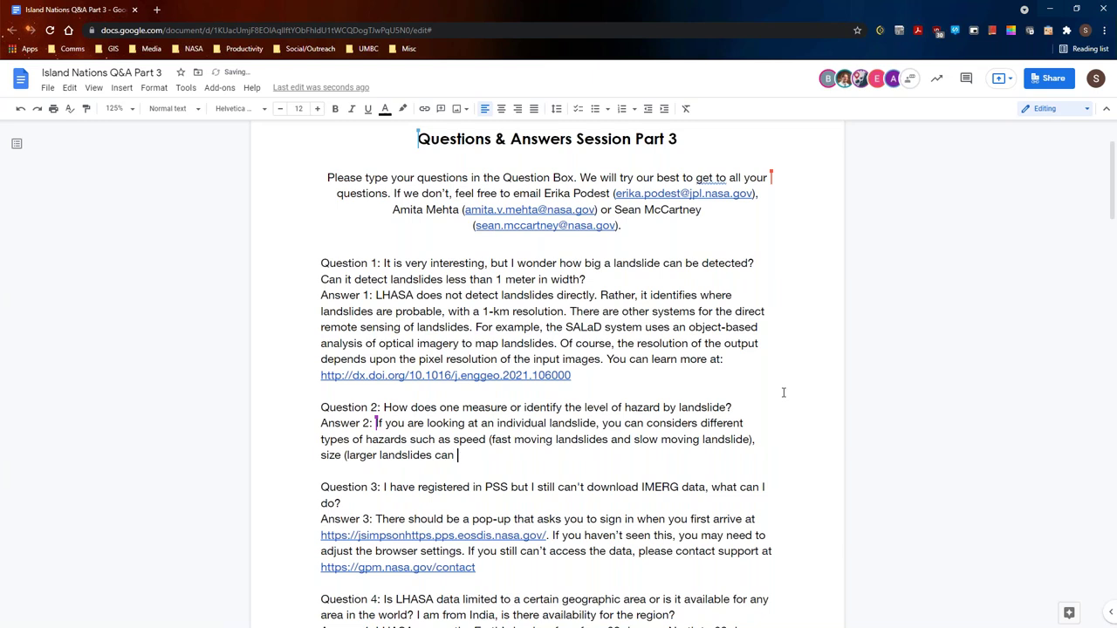
type("more damage over a larger area")
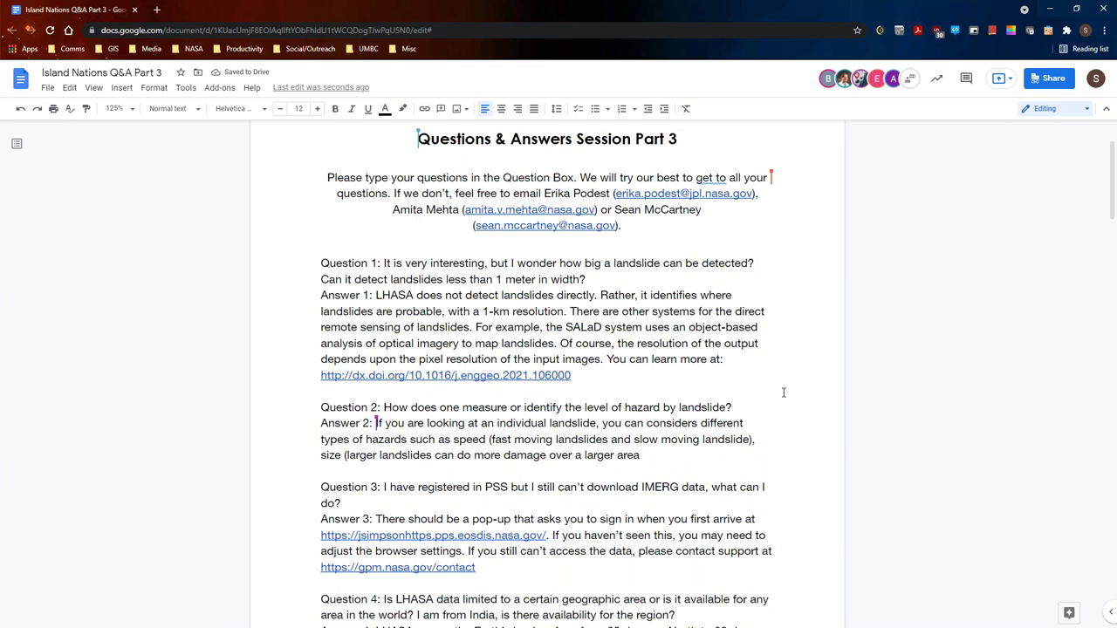
type(", sma")
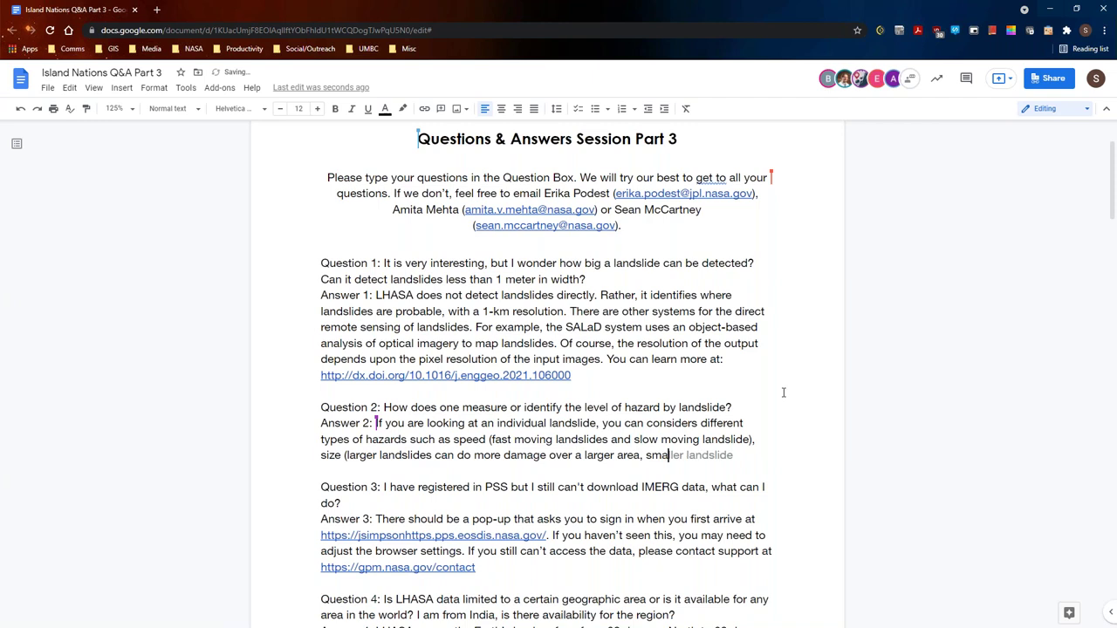
type("ll landslides can still be a hazard")
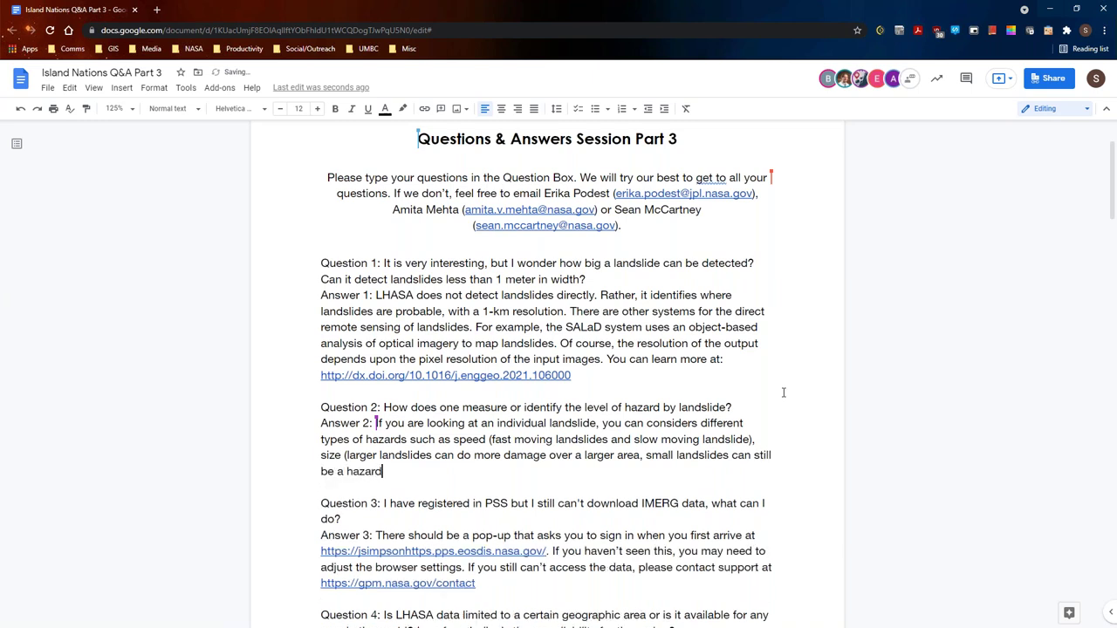
type("),")
Insert "less than 1m" after "small landslides" in Answer 2 and end the sentence with a period instead of the trailing comma.
left_click(729, 456)
type("less th")
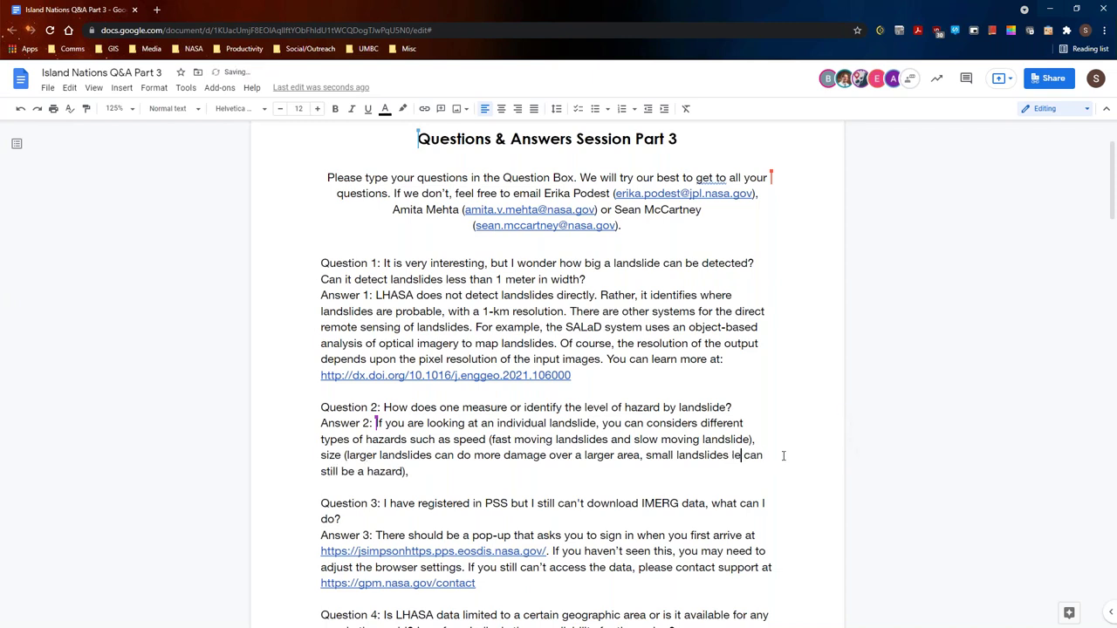
type("an can still be a hazard),")
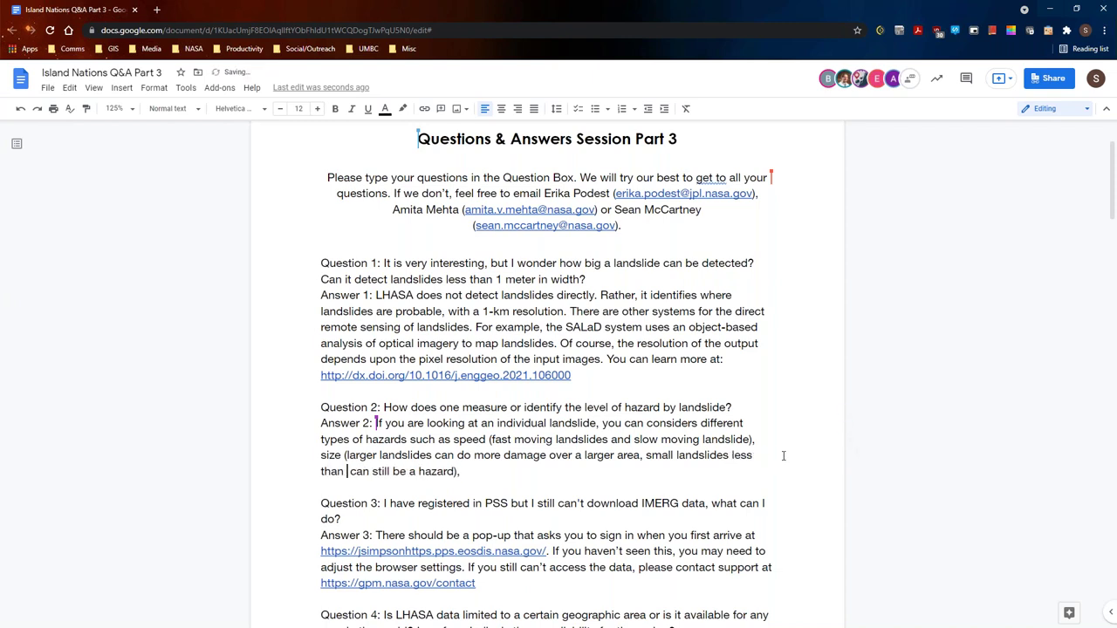
key("End")
type("m")
left_click(348, 471)
type("1m")
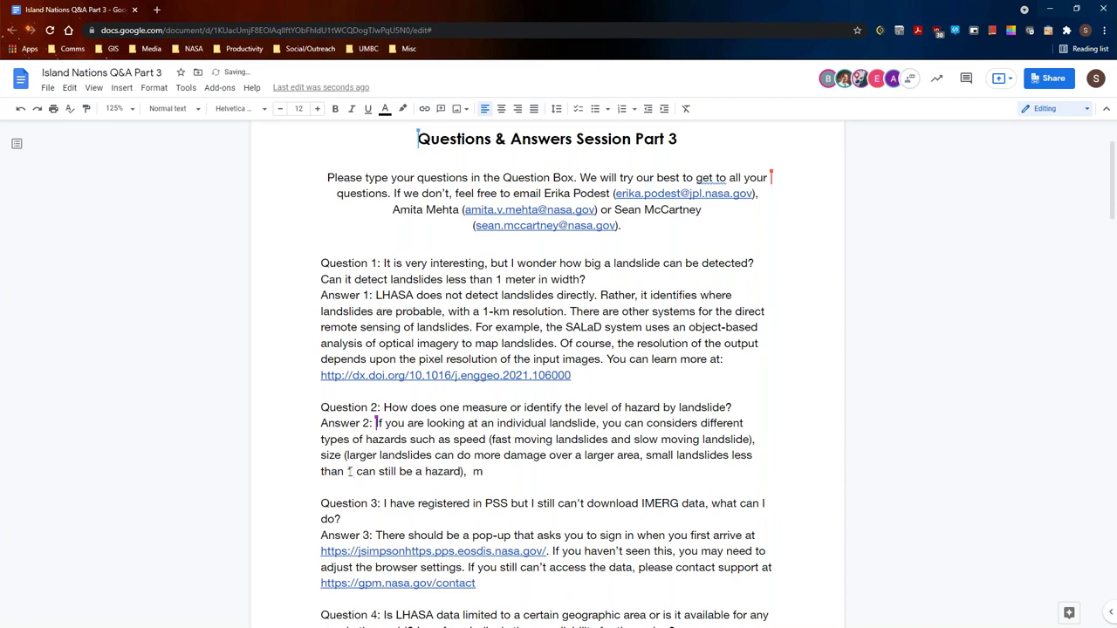
left_click(510, 476)
key("BackSpace")
key("BackSpace")
key("BackSpace")
key("BackSpace")
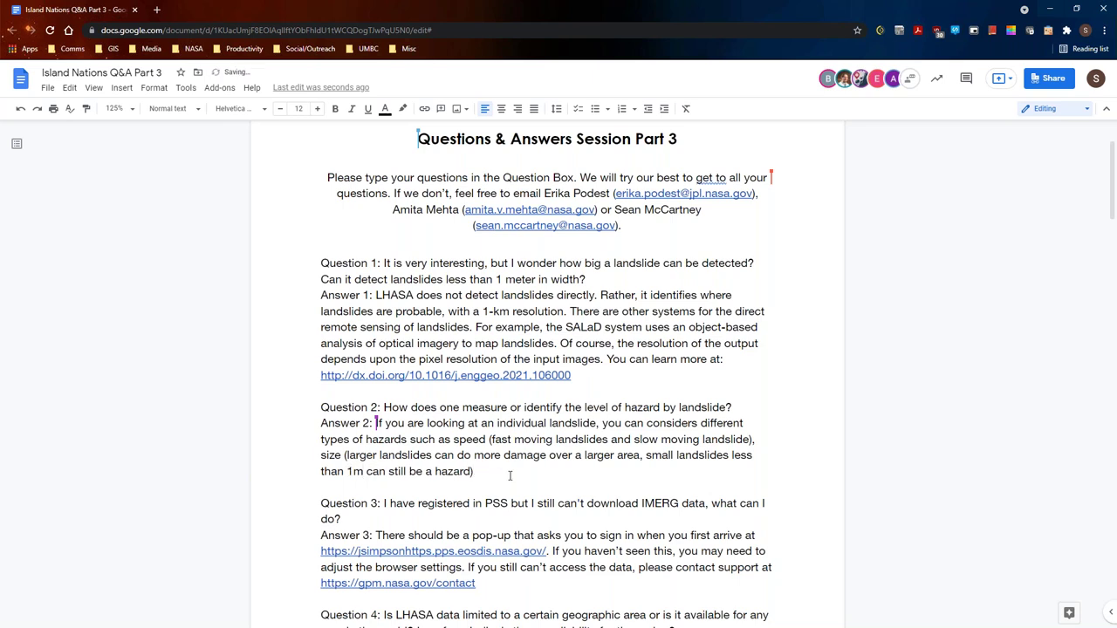
type(".")
Correct the flagged word "considers" to "consider" in Answer 2.
scroll(510, 476, "down", 3)
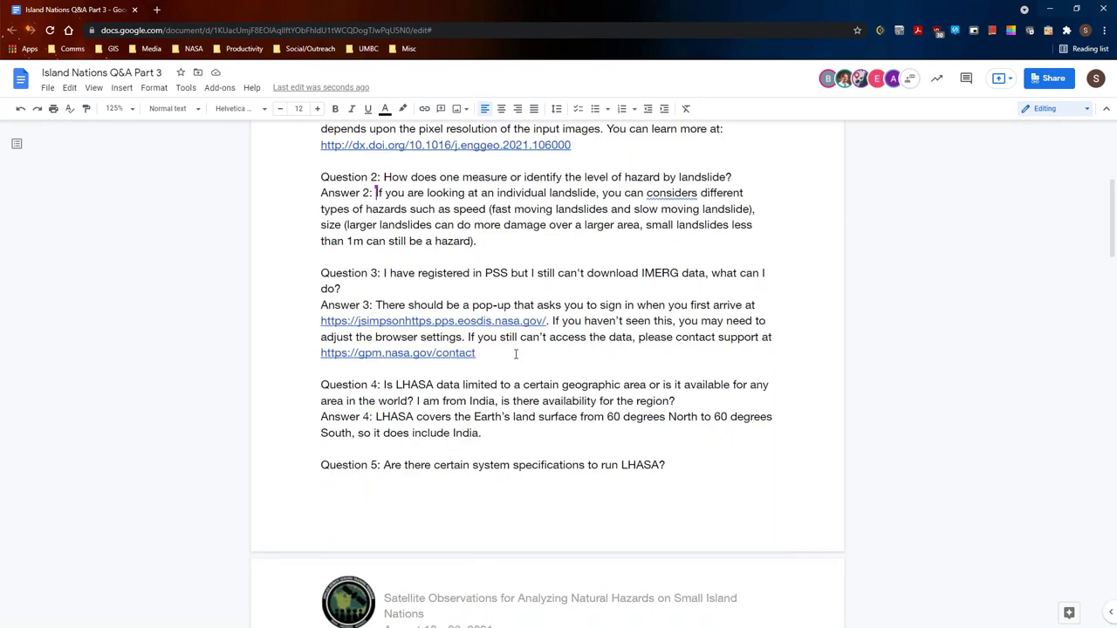
left_click(670, 193)
left_click(670, 176)
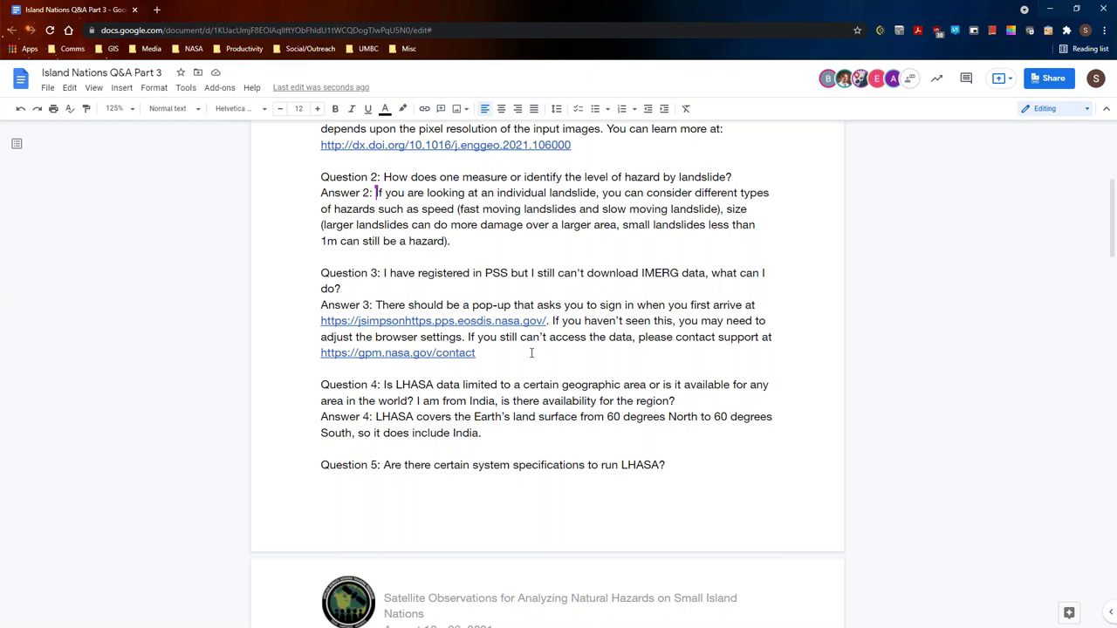
Begin Answer 6 with "That particular landslide was not rainfall triggered, so LHASA would not tell you much about that.".
left_click(497, 432)
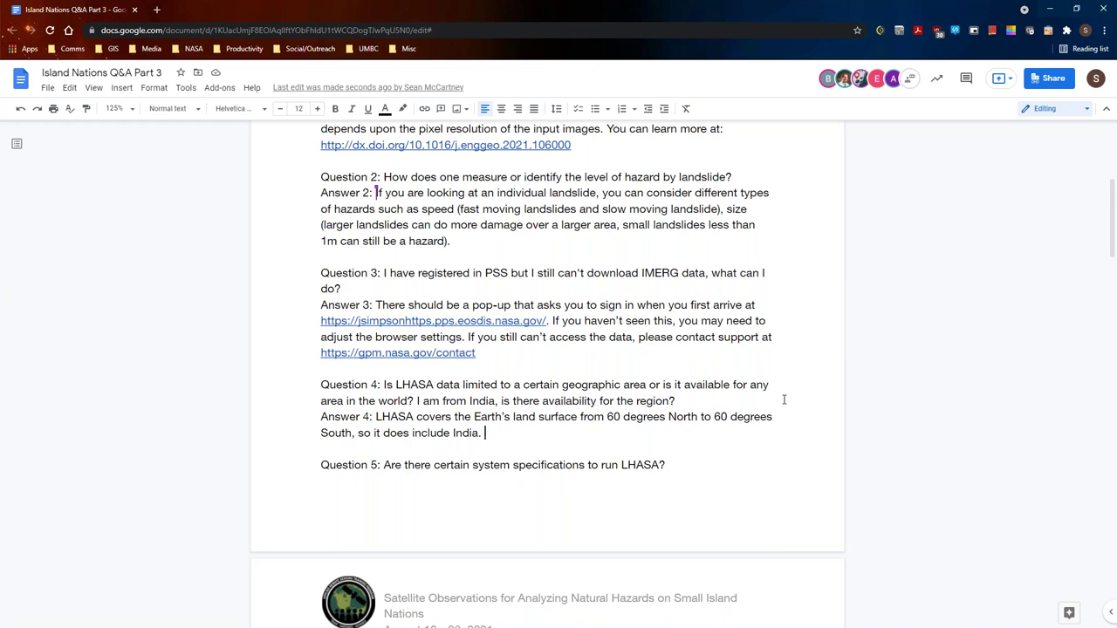
scroll(784, 399, "down", 2)
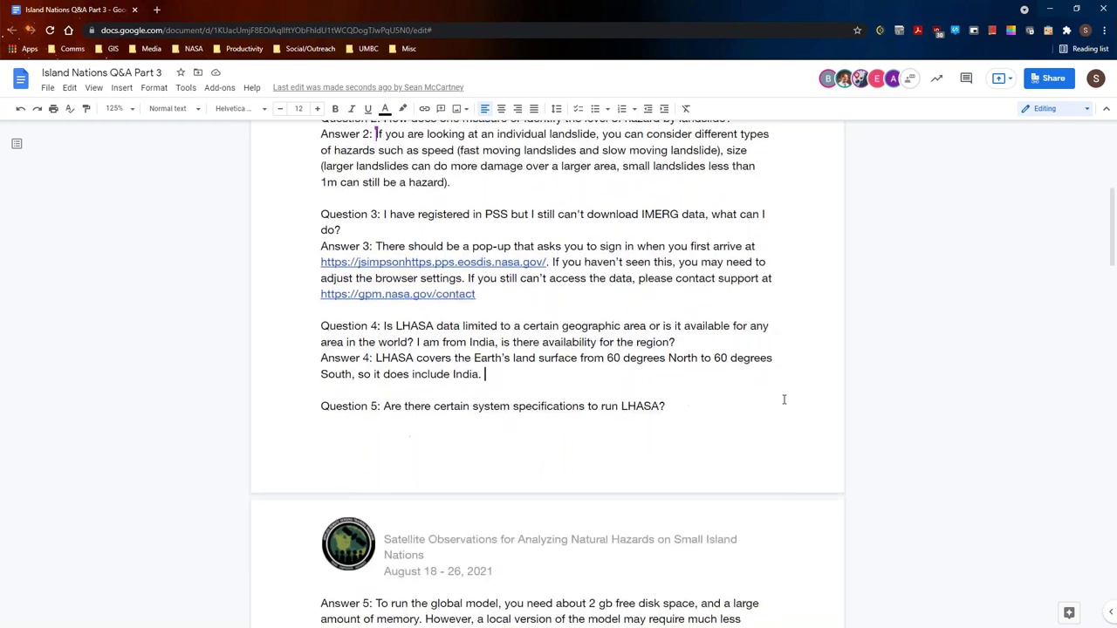
scroll(783, 400, "down", 1)
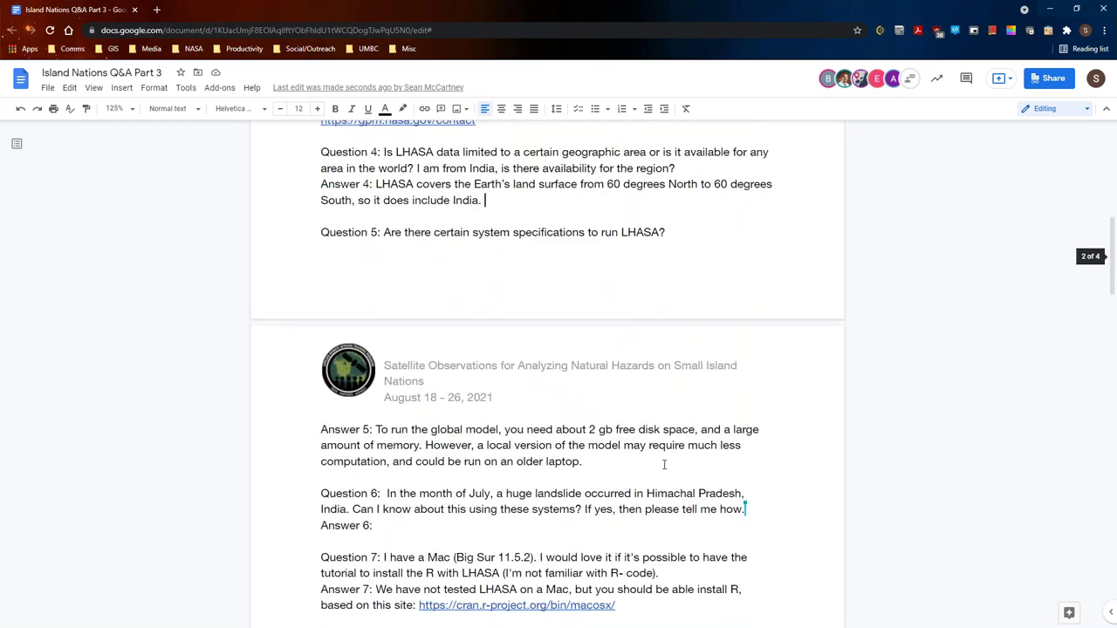
left_click(662, 463)
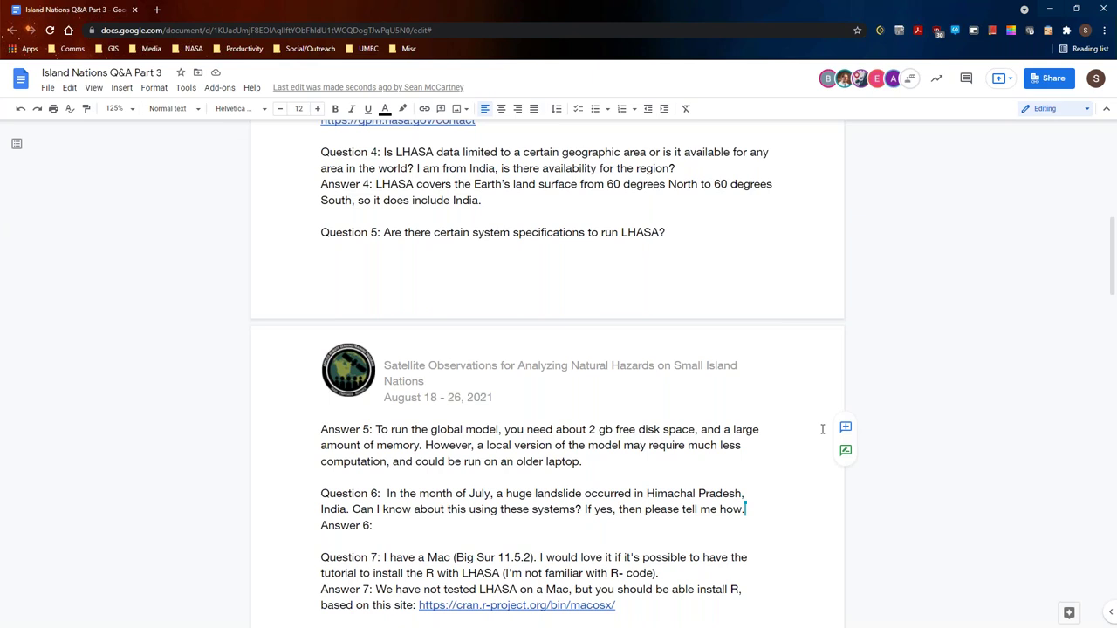
left_click(388, 525)
scroll(771, 434, "down", 2)
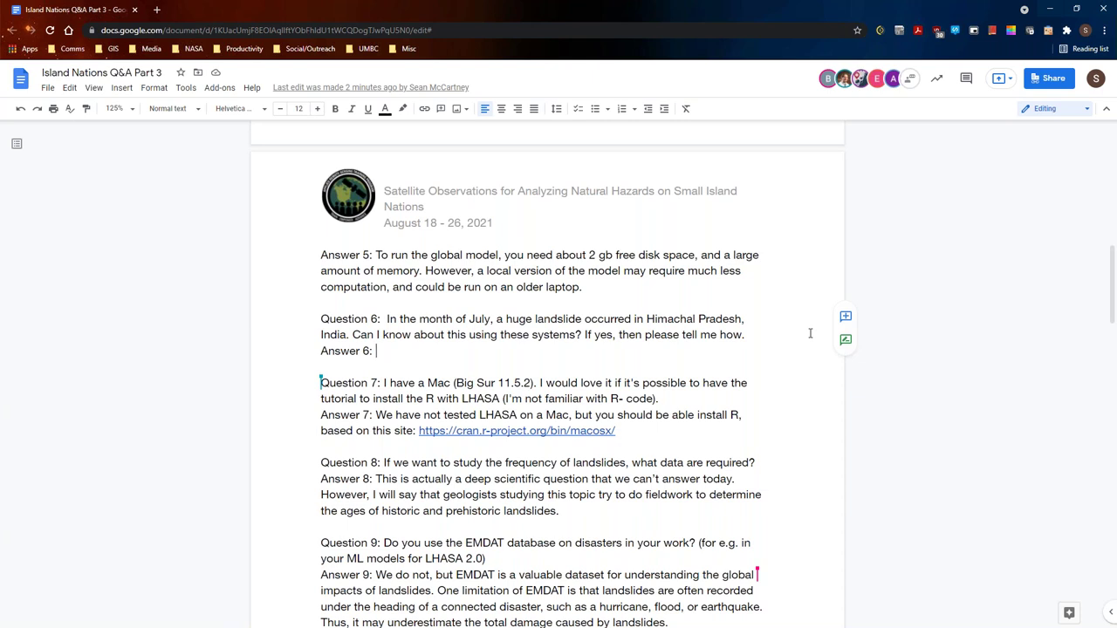
type("That part")
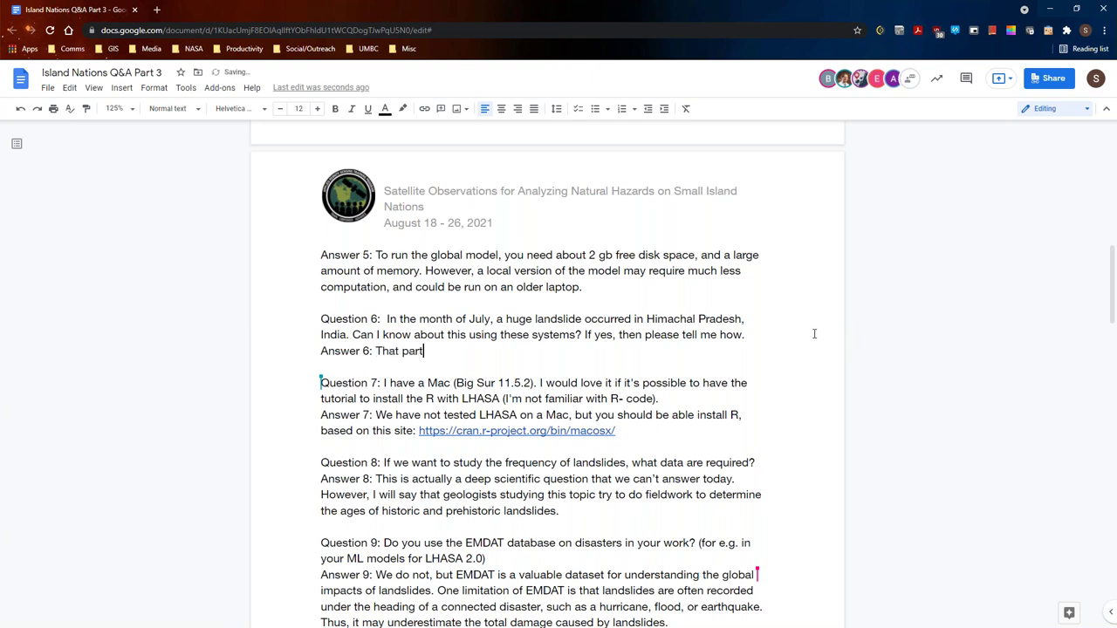
type("icula")
type("r landslide ")
type("was no")
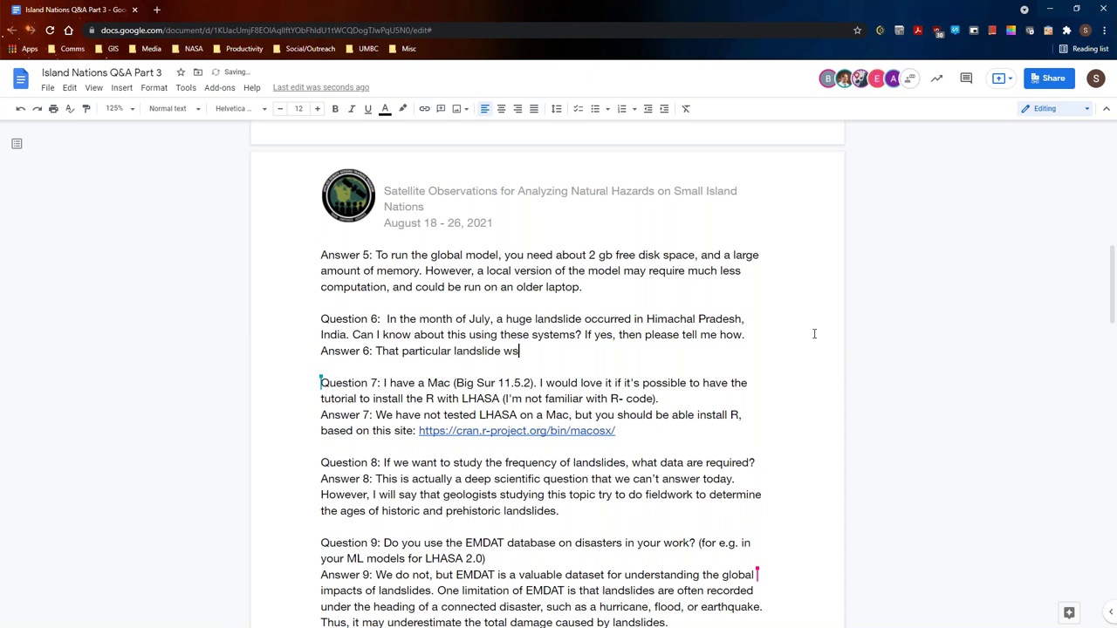
type("t rain")
type("fall trigger")
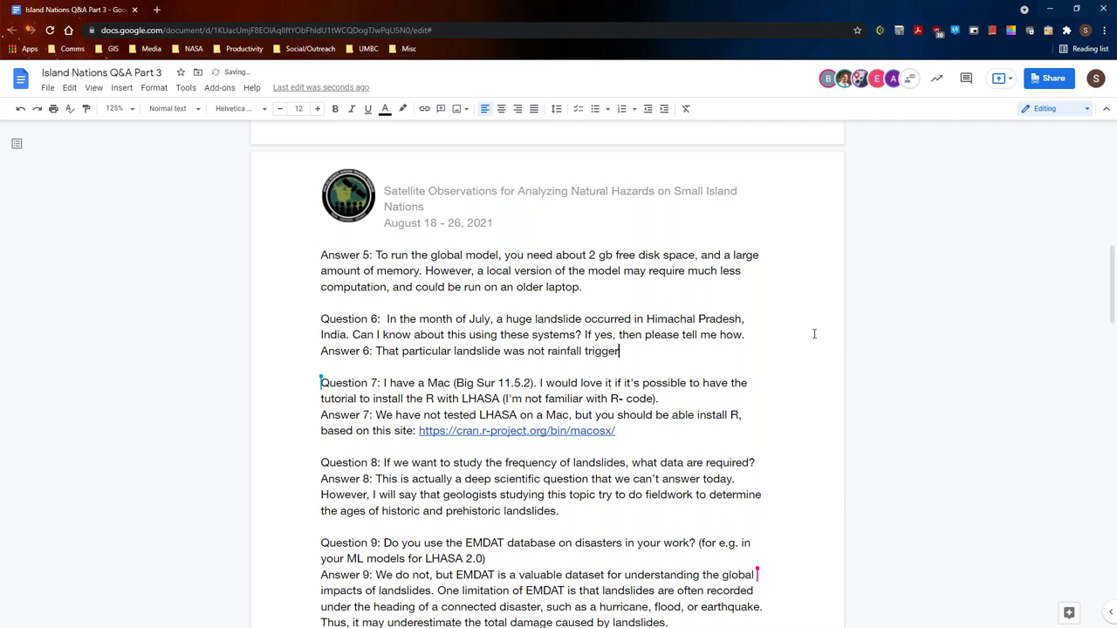
type("ed, so LHASA would not tel")
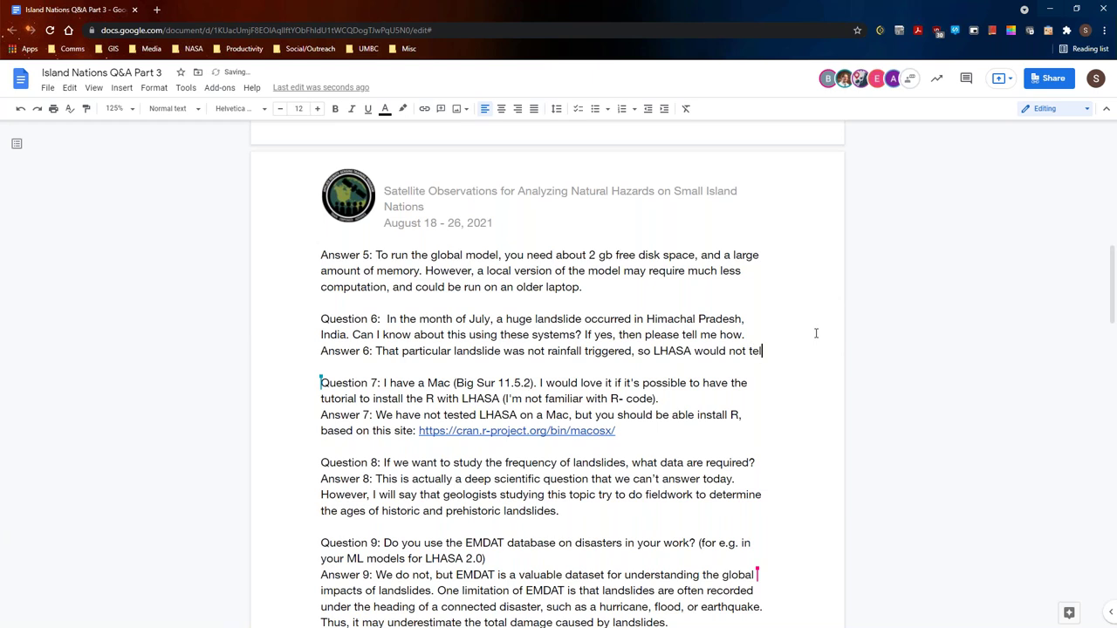
type("l you m")
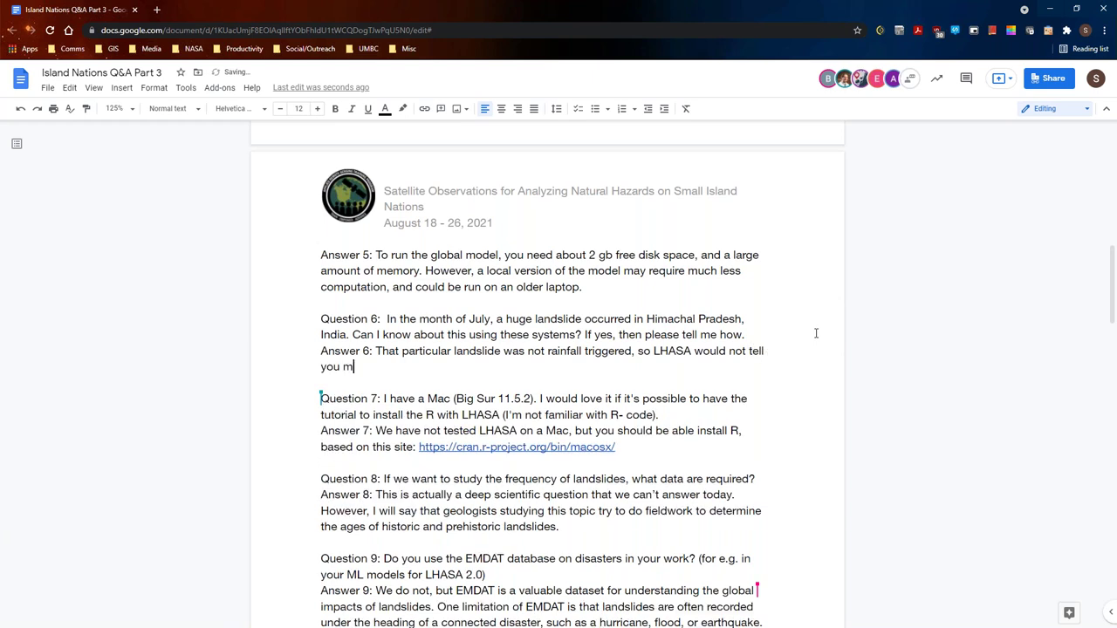
type("uch about b")
key("BackSpace")
type("that. There a")
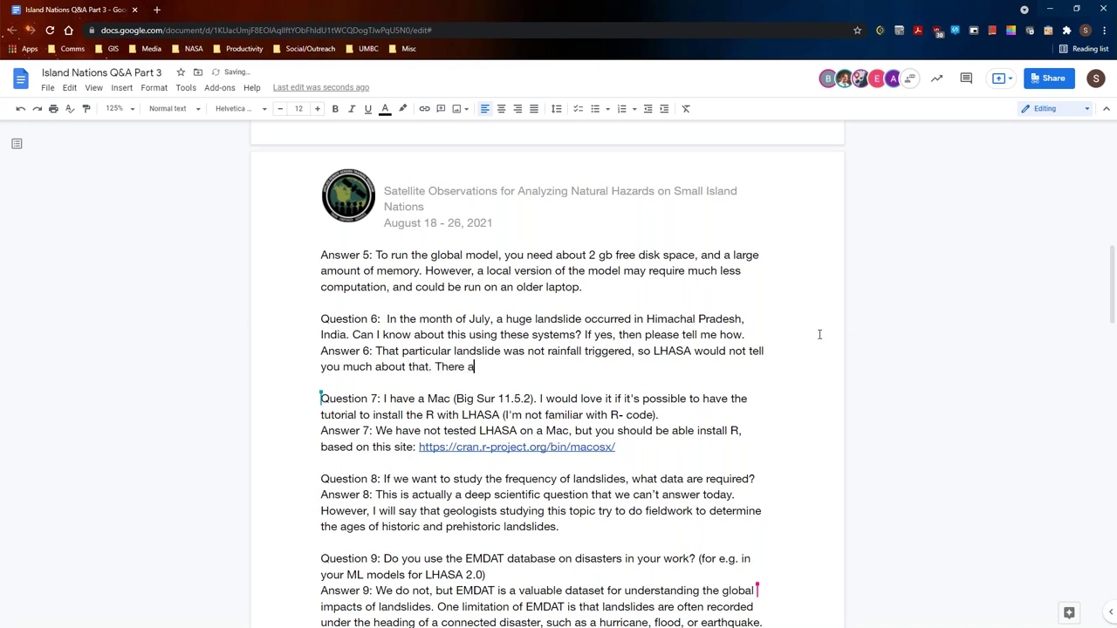
Add to Answer 6 "There are other ways a landslide could be triggered such as earthquakes and snowmelt, but LHASA focuses on rainfall.".
type("re other ways a lands")
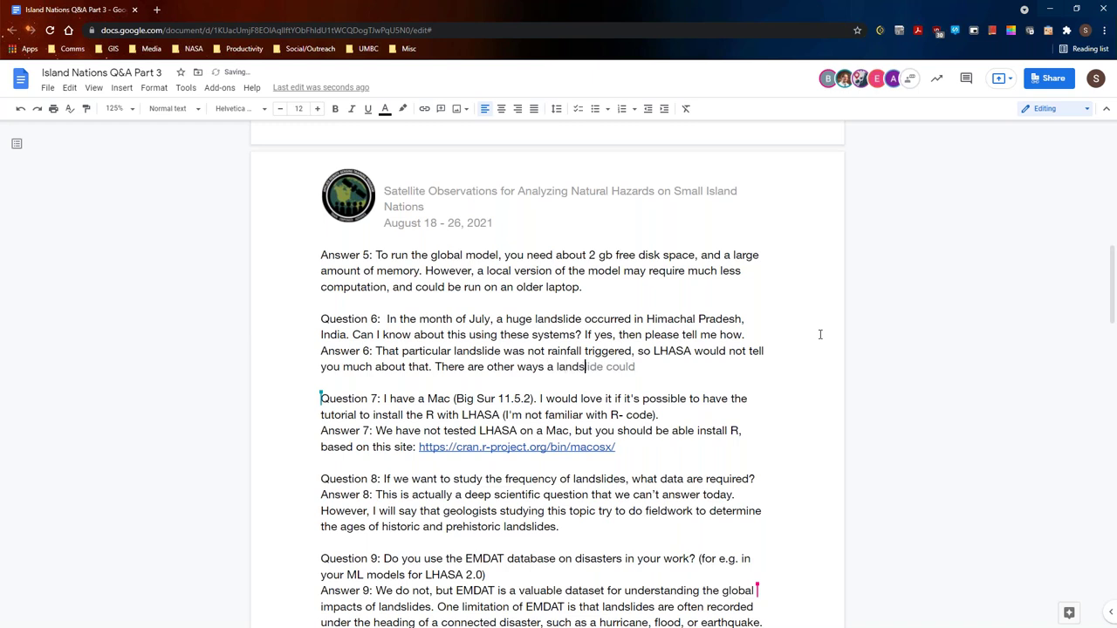
type("lide could be trgi")
key("BackSpace")
key("BackSpace")
type("iggered")
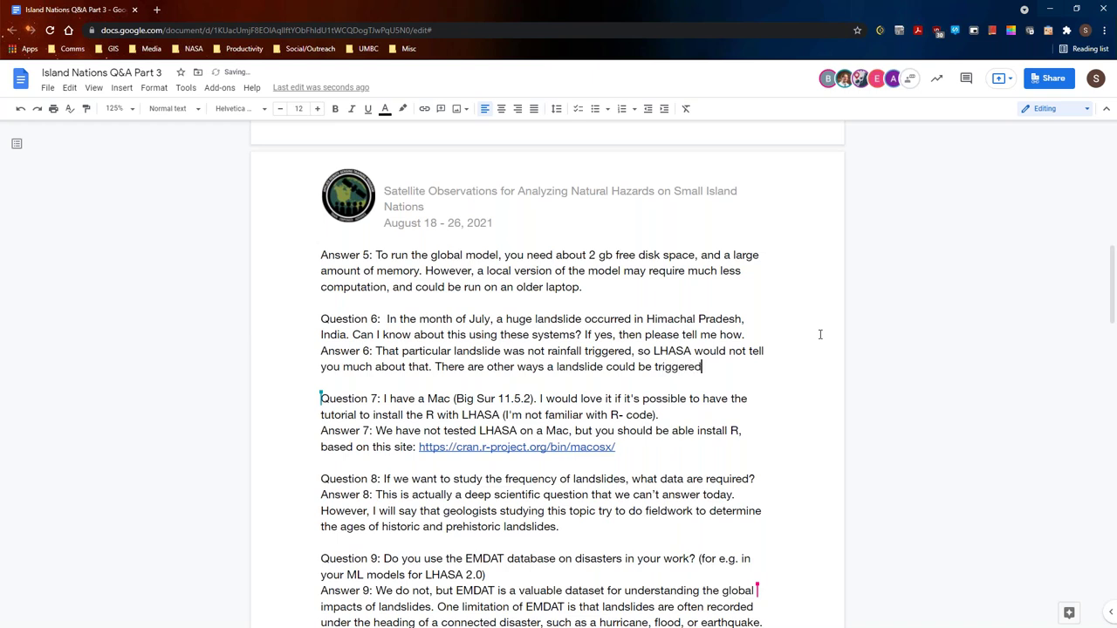
type(" such as earthq")
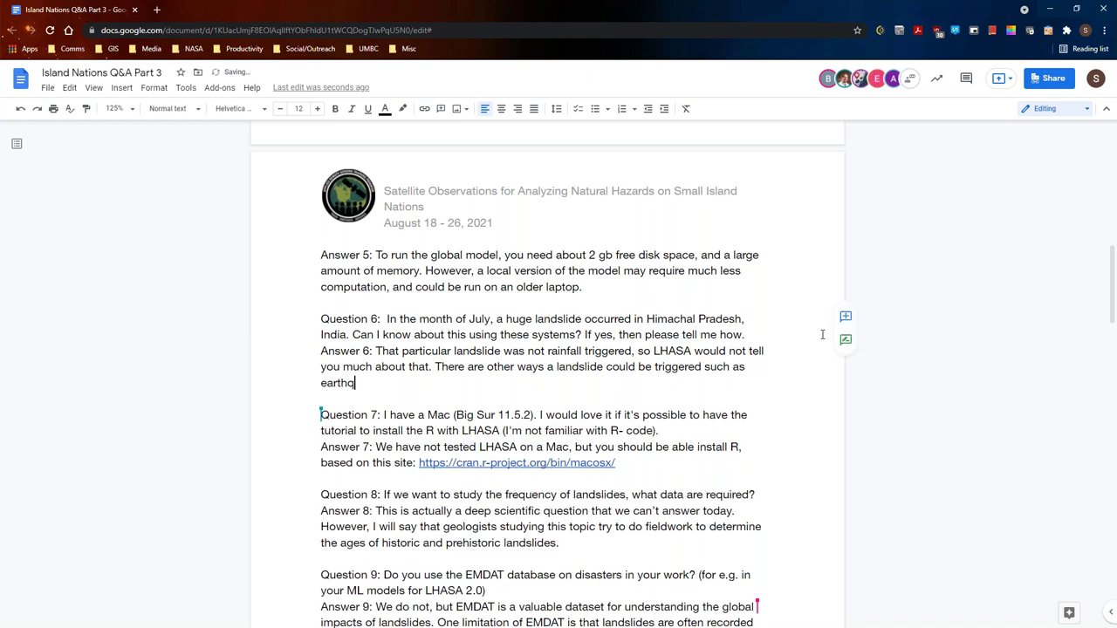
type("uakes and")
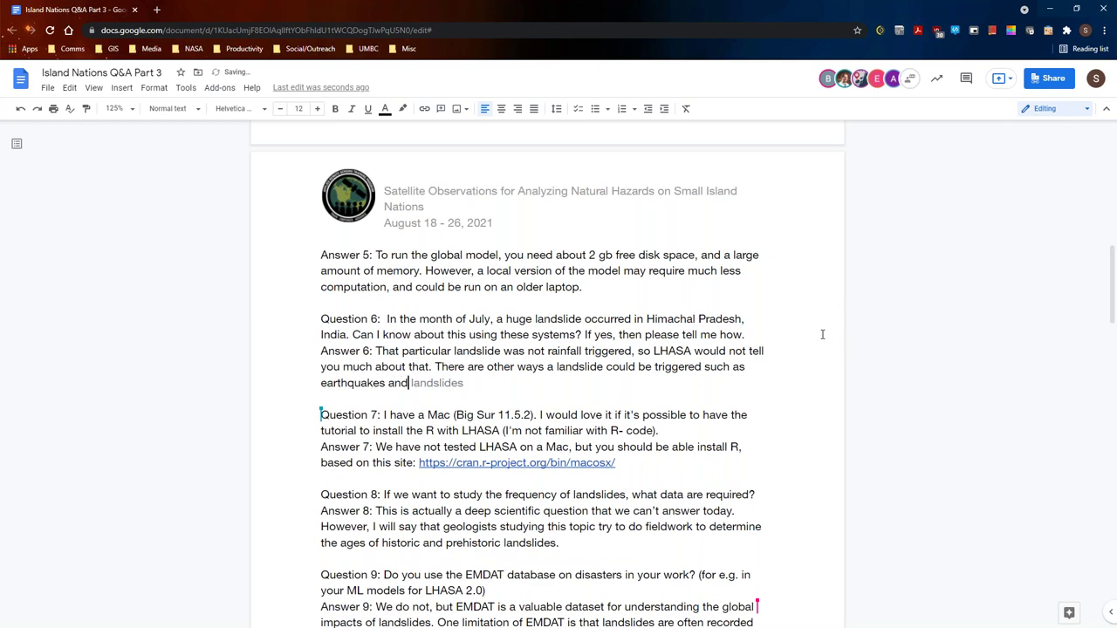
type(" snowmelt, but LHS")
key("BackSpace")
type("AS")
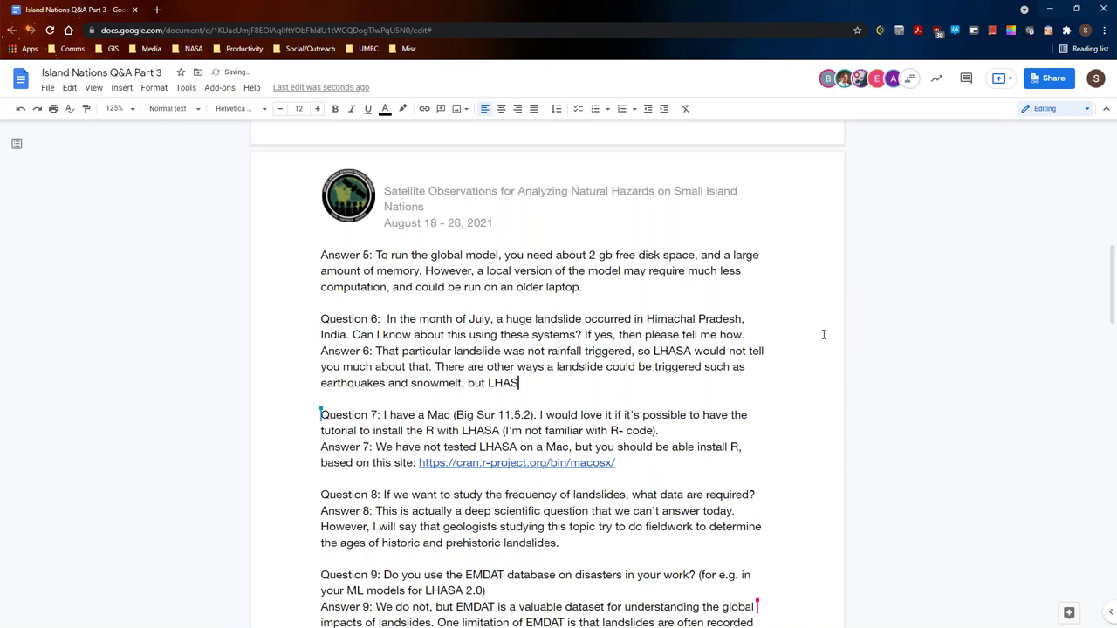
type("A focuses on rainfall.")
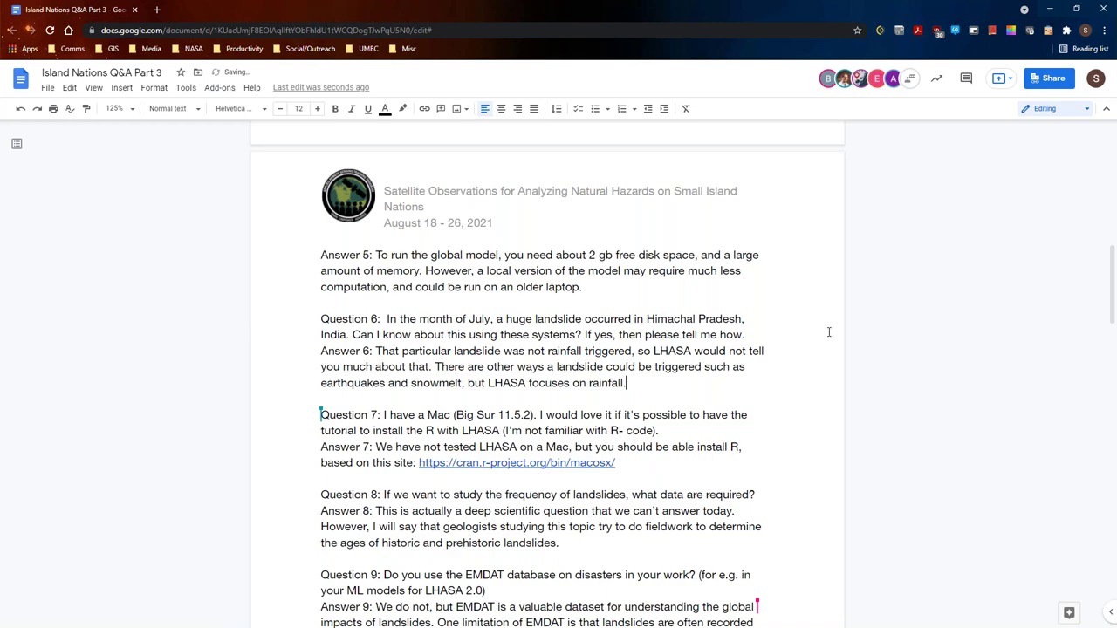
Read through Questions 7 to 11 and the answers already written for them.
scroll(823, 335, "down", 1)
scroll(746, 332, "down", 1)
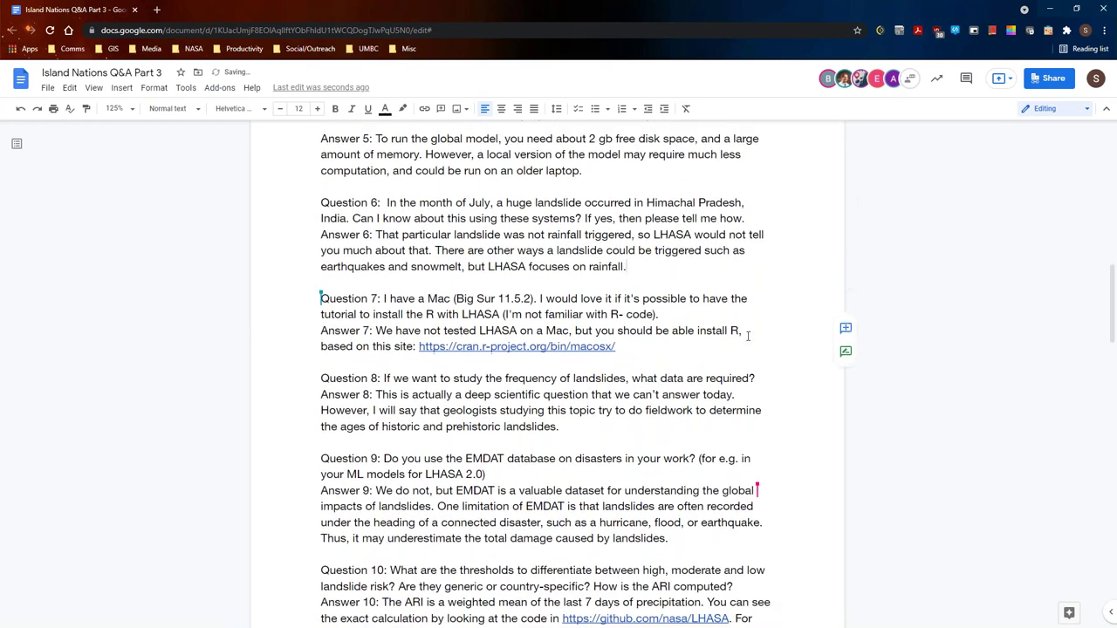
left_click(699, 346)
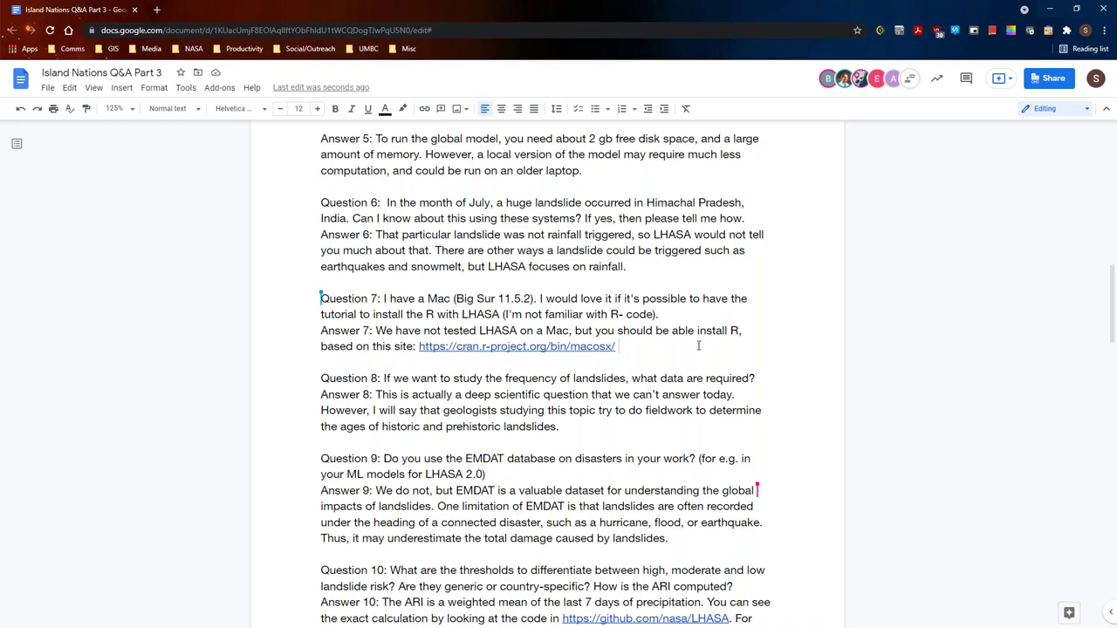
left_click(611, 427)
scroll(710, 369, "down", 3)
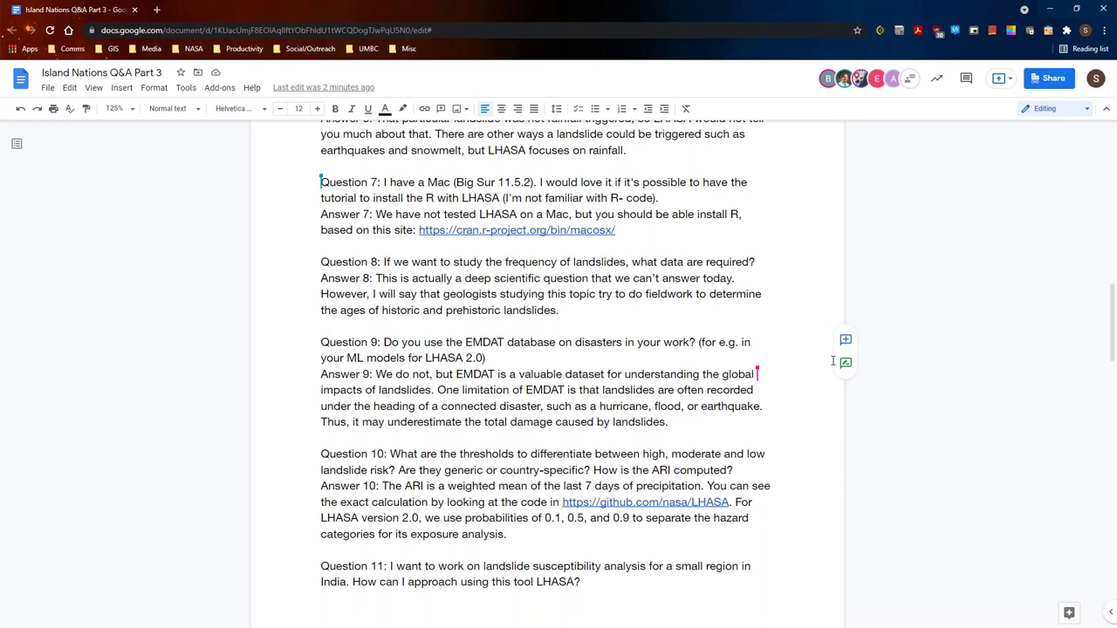
scroll(832, 360, "down", 3)
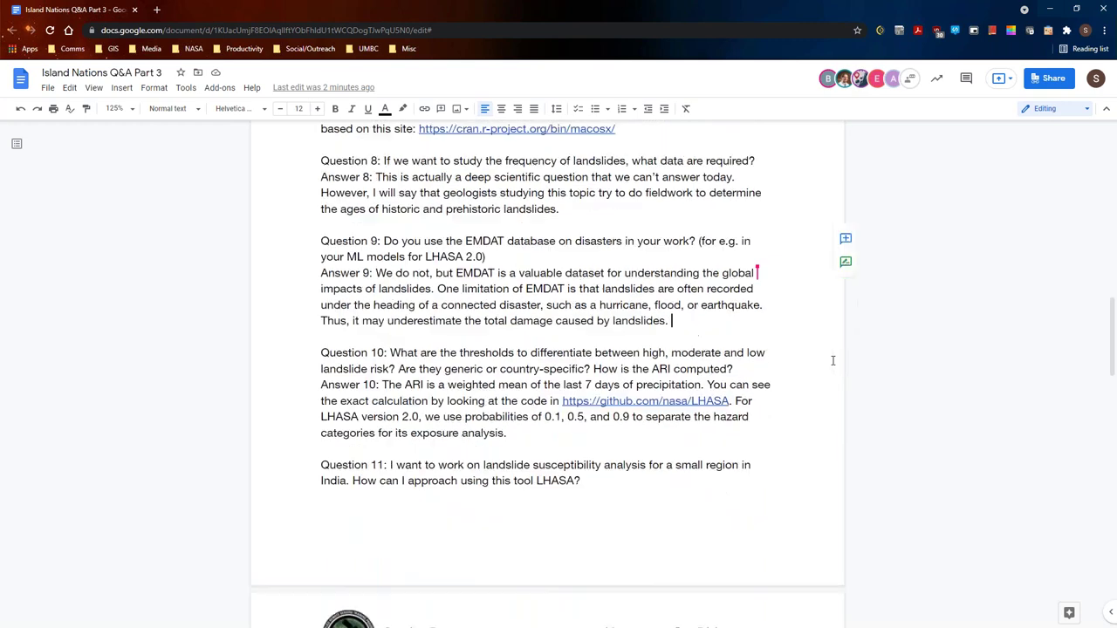
scroll(833, 361, "down", 1)
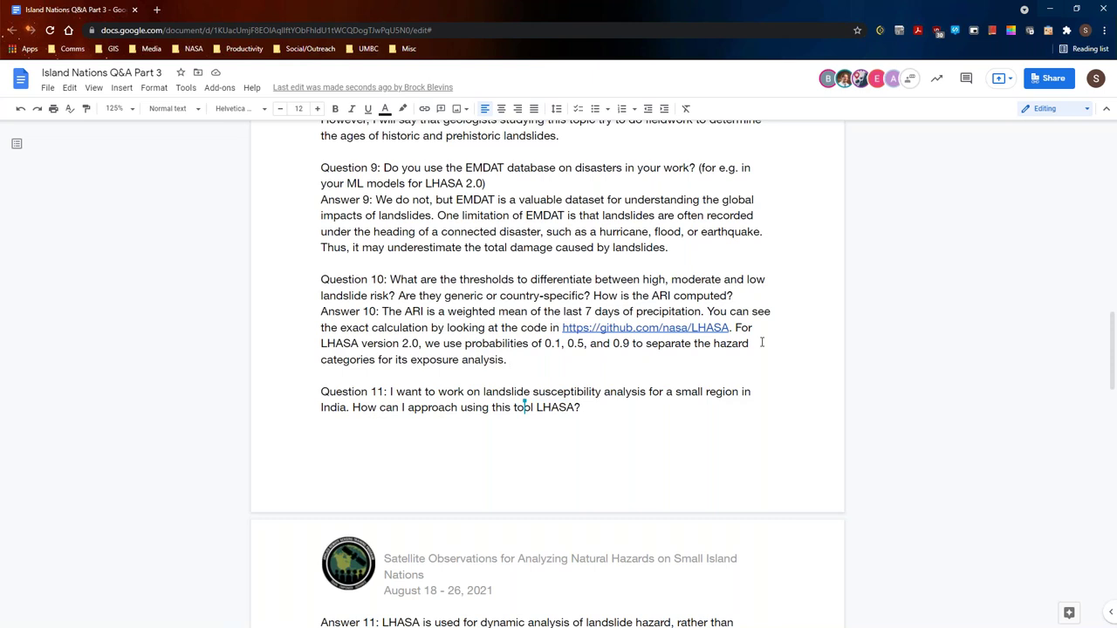
Add to Answer 10 "For LHASA version 1.1, we use the different susceptibility ratings moderate-high to determine risk.".
type("For L")
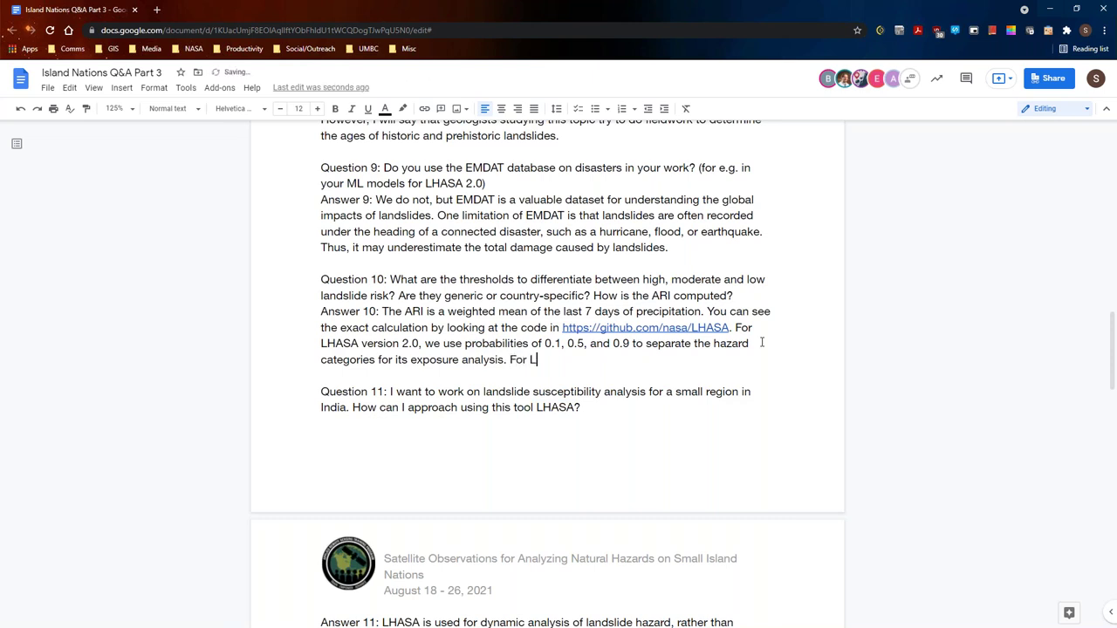
type("HASA version 1.1, we ")
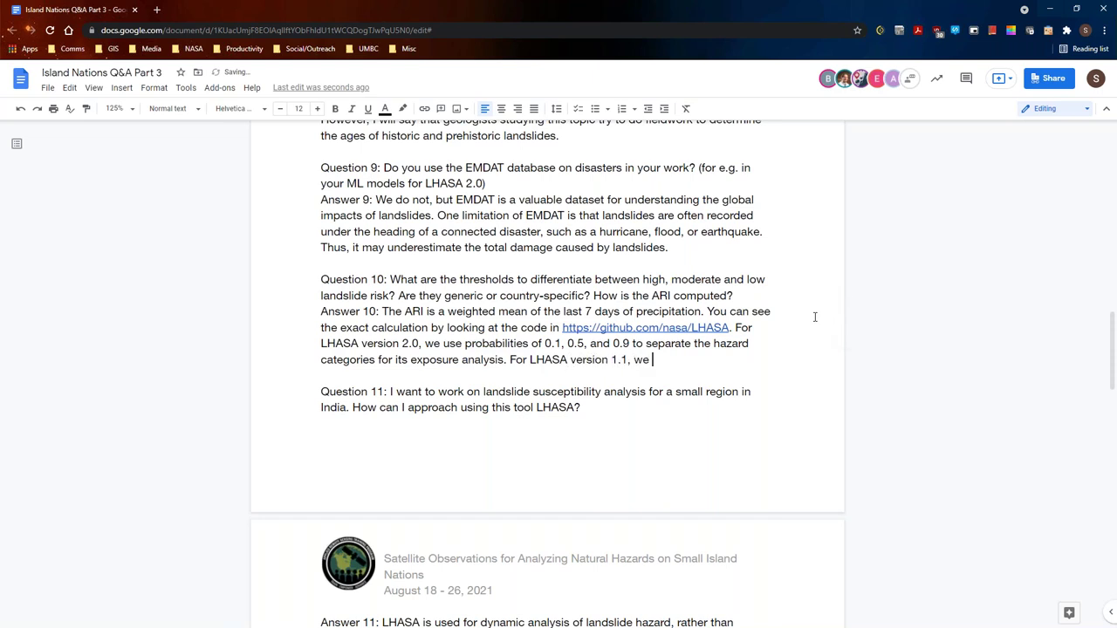
type("use the different sus")
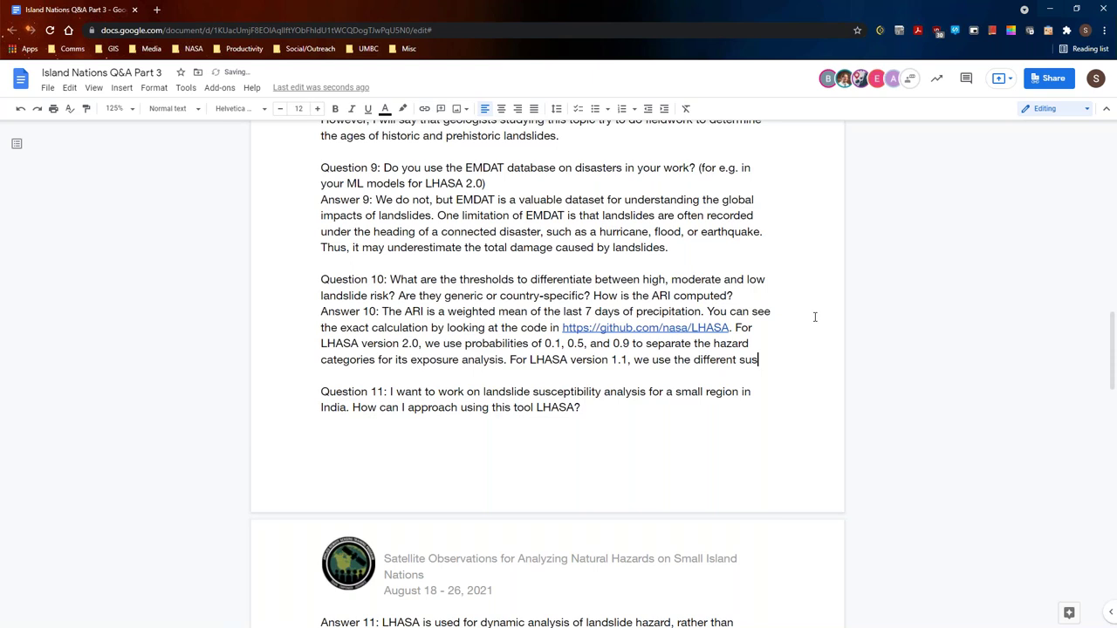
type("e")
key("BackSpace")
type("ceot")
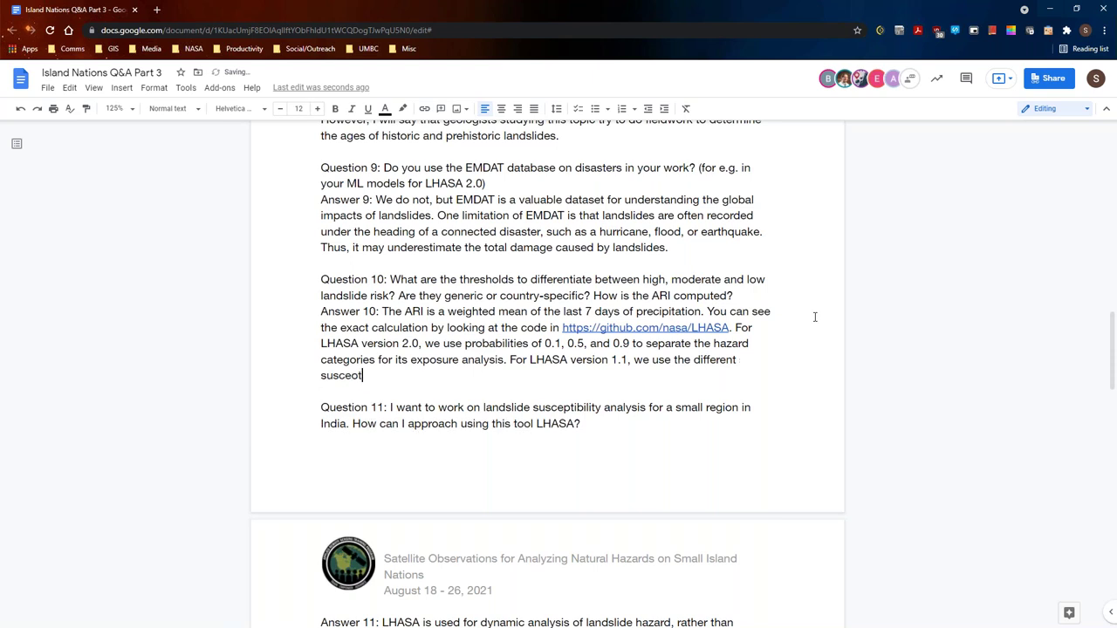
key("BackSpace")
key("BackSpace")
type("ptability ratings modera")
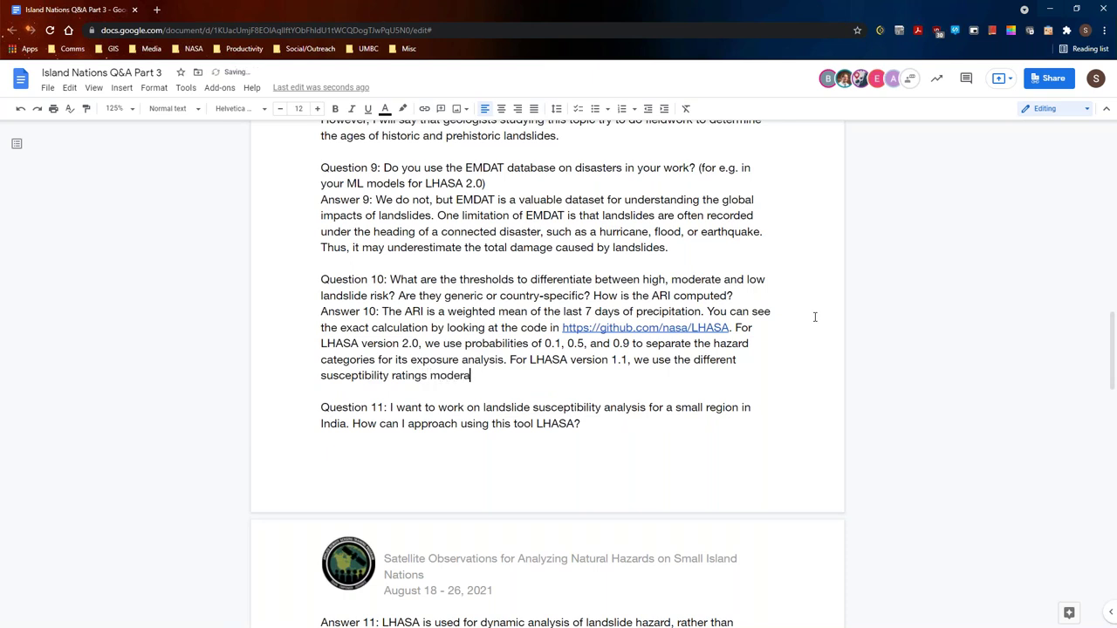
type("te-h")
type("igh ")
type("to ")
type("detemin")
type("n")
type(" risk")
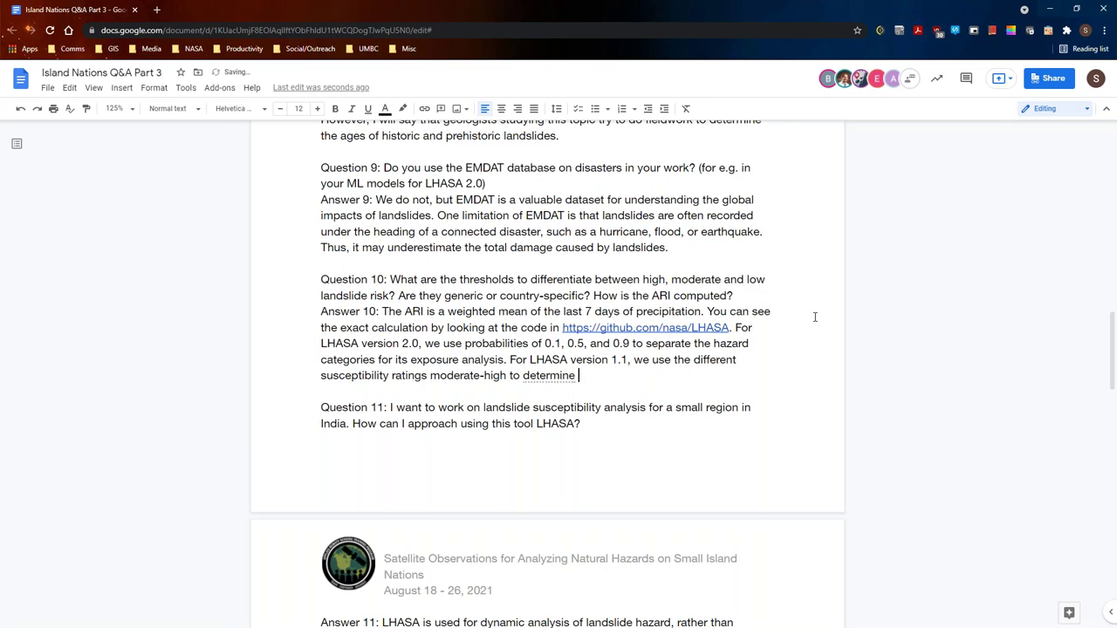
type(".")
Insert "version 1.1" after "LHASA" at the start of Answer 11.
scroll(816, 317, "down", 2)
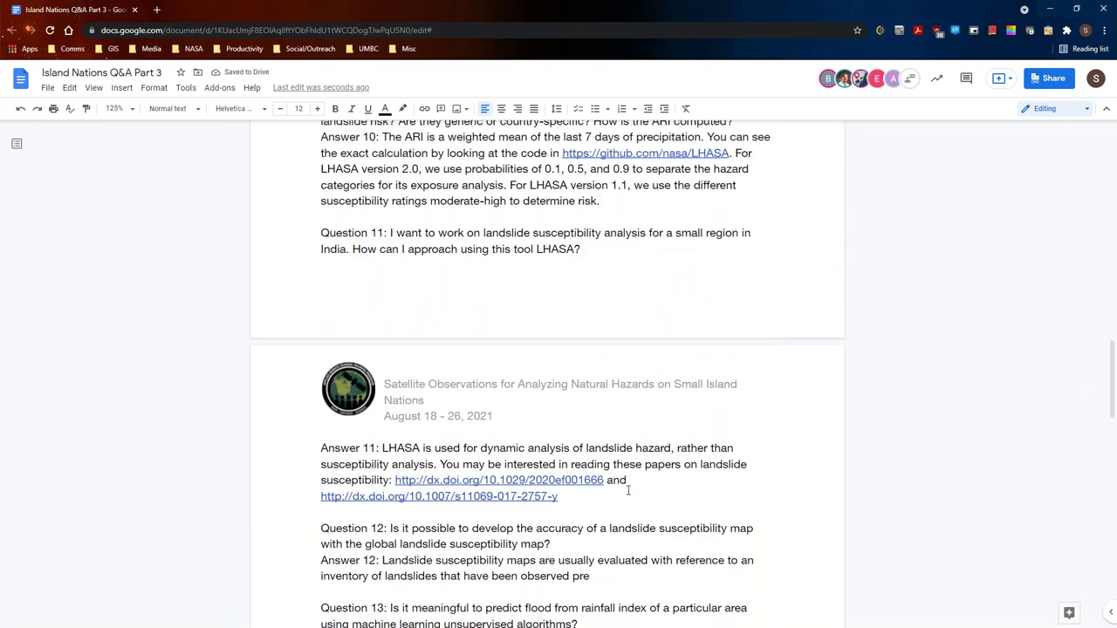
left_click(659, 482)
left_click(764, 466)
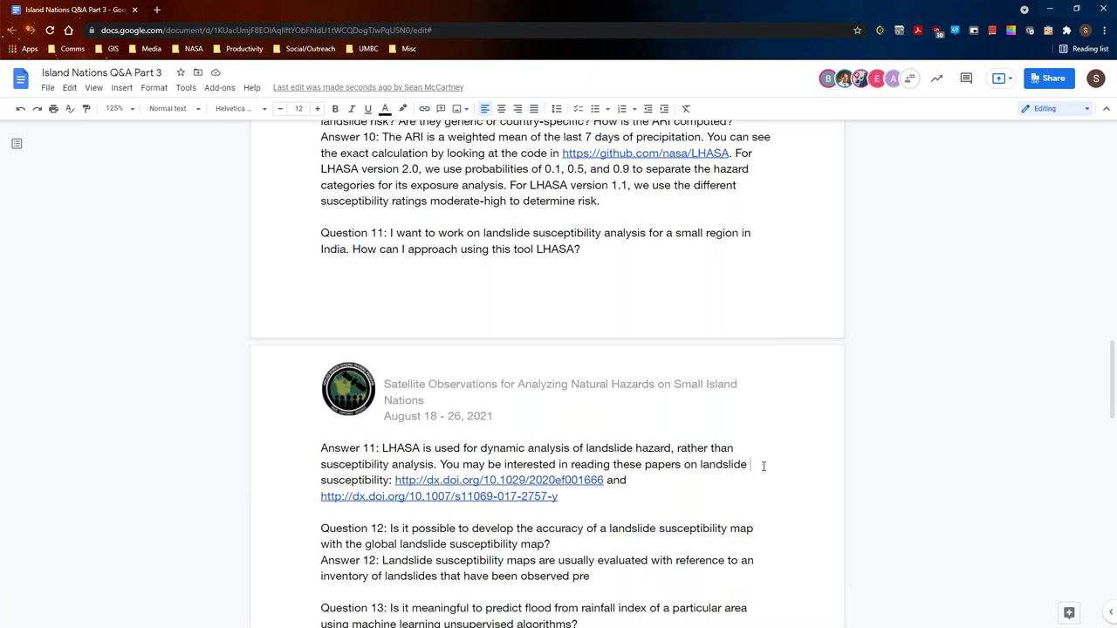
left_click(421, 448)
type("version ")
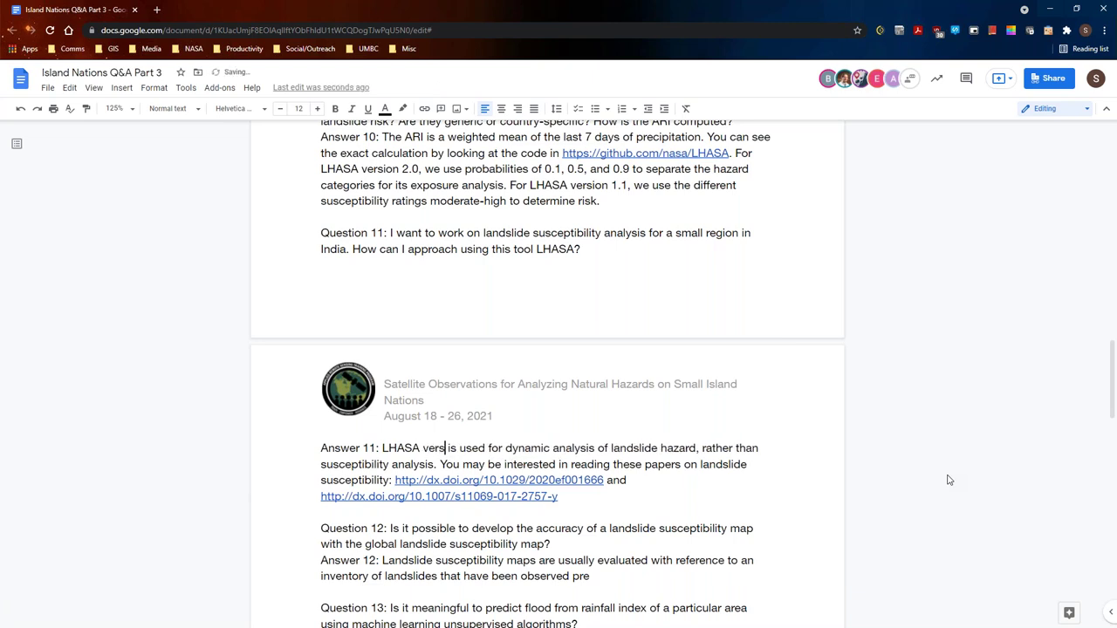
type("1.1")
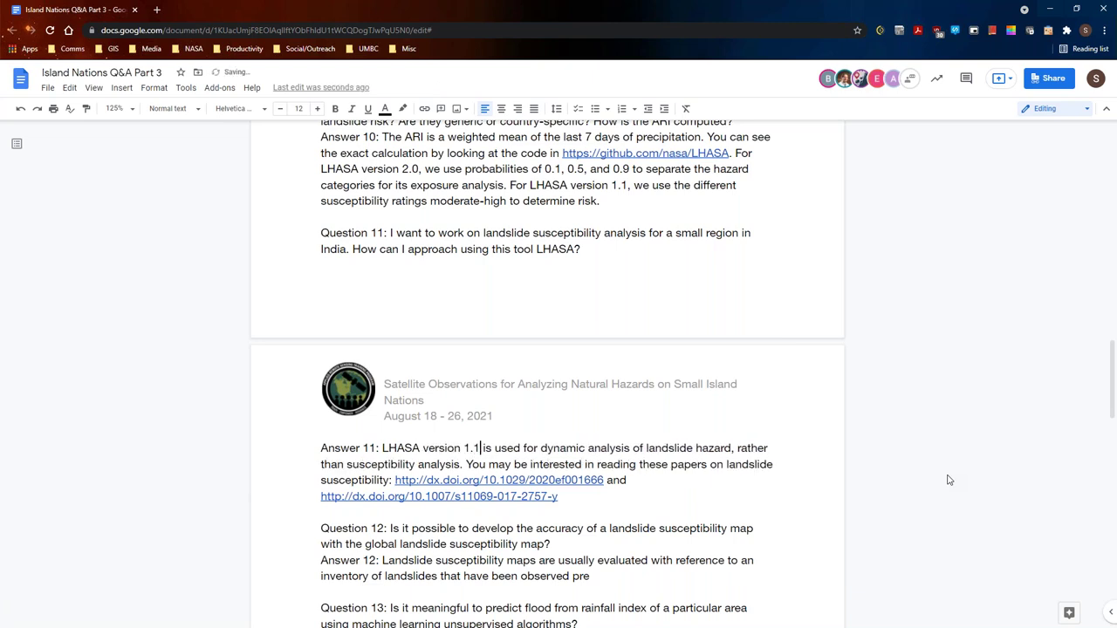
left_click(699, 478)
left_click(784, 467)
Complete Answer 12's first sentence with "previously." and add "You could use an existing susceptibility map as a validation tool.".
left_click(608, 577)
scroll(821, 395, "down", 1)
scroll(821, 395, "down", 3)
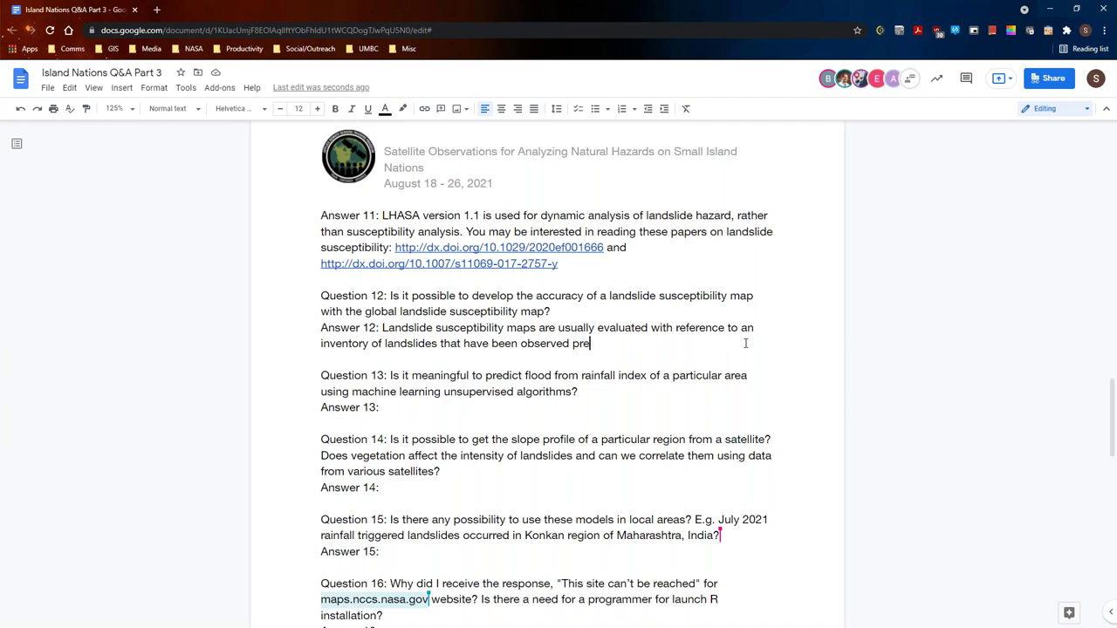
type("viso")
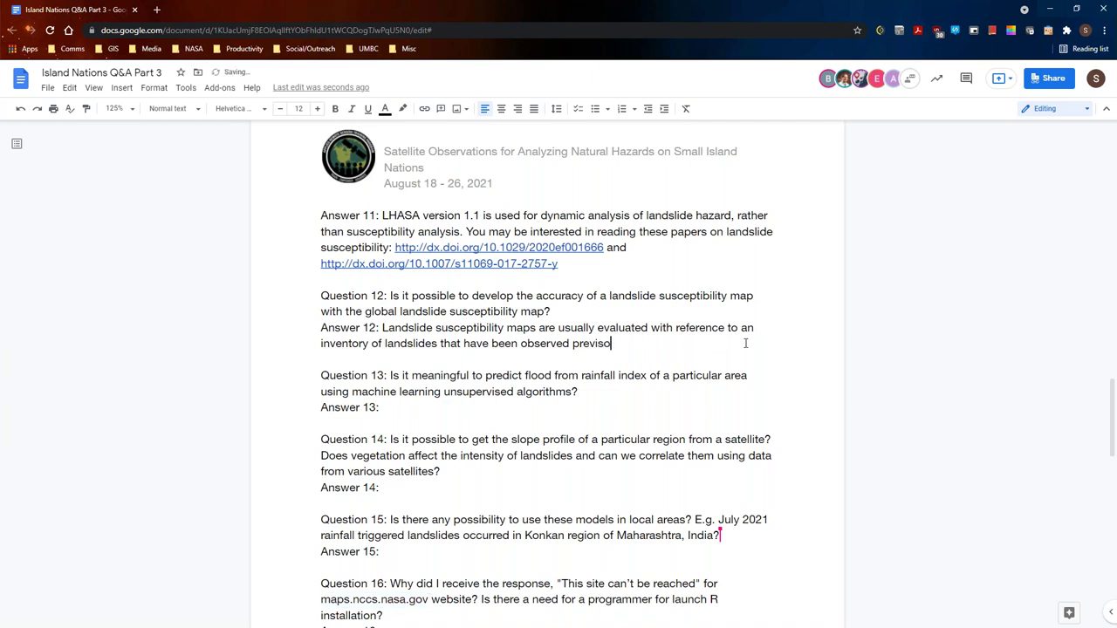
key("BackSpace")
key("BackSpace")
key("BackSpace")
type("iously. You could use")
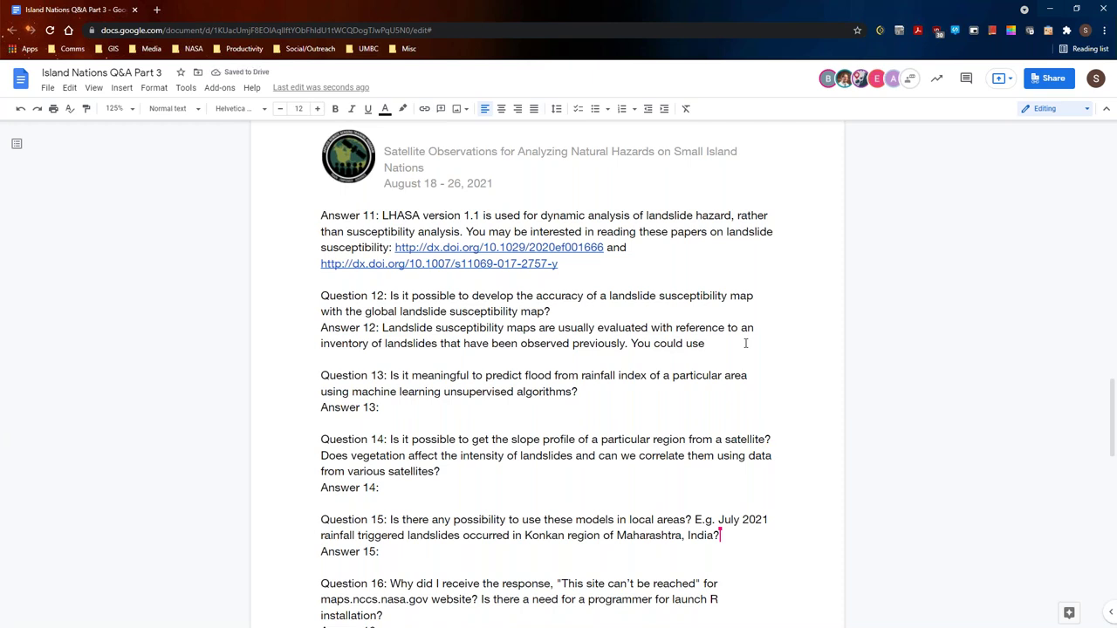
type("an existing sus")
key("Tab")
type("map as ")
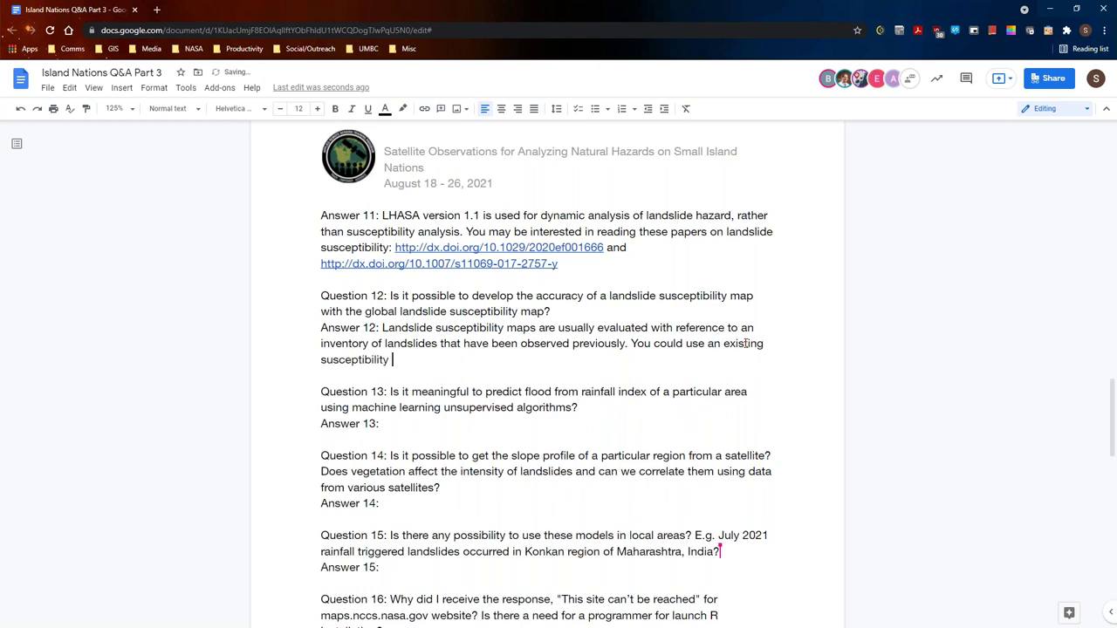
type("a validation t")
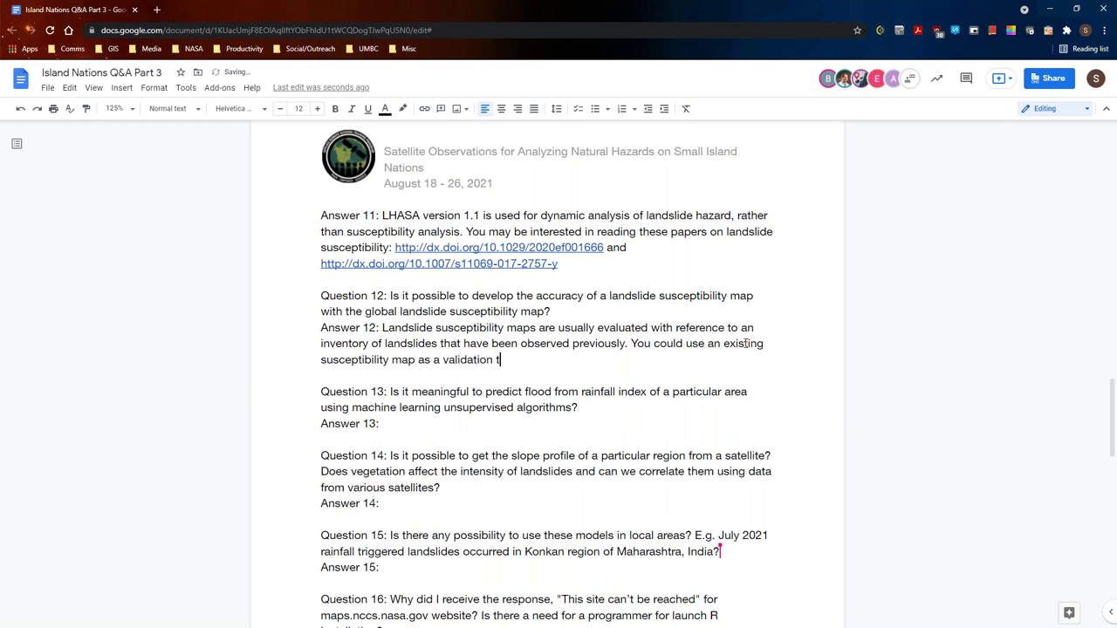
type("ool. The global")
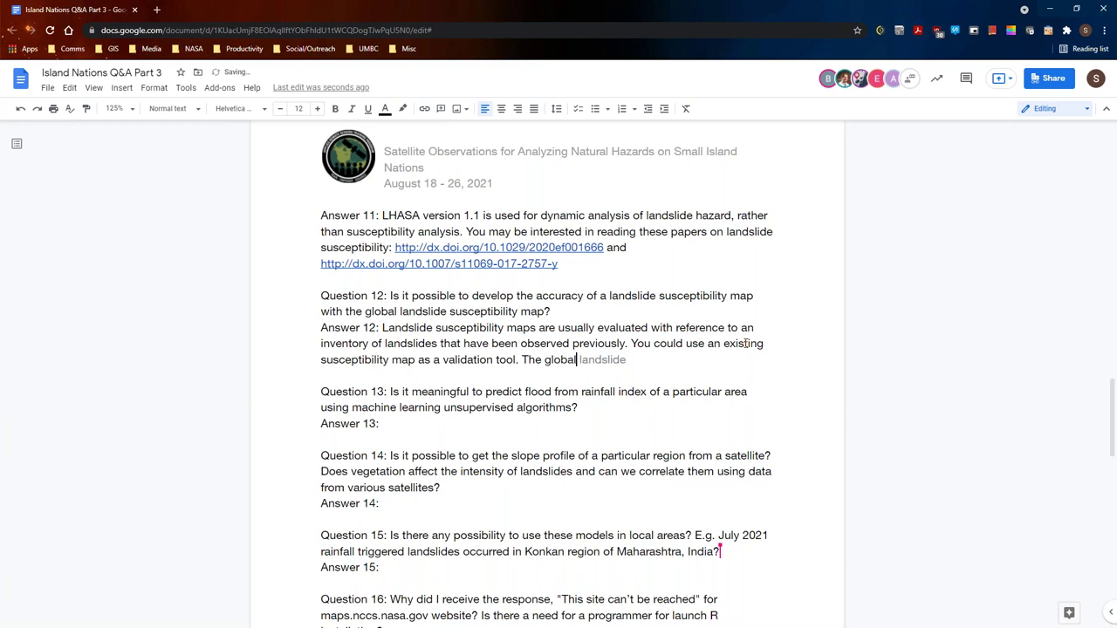
Continue Answer 12 with "The global landslide susceptibility map can be used as a baseline for comparison.".
key("Tab")
key("Tab")
type("map")
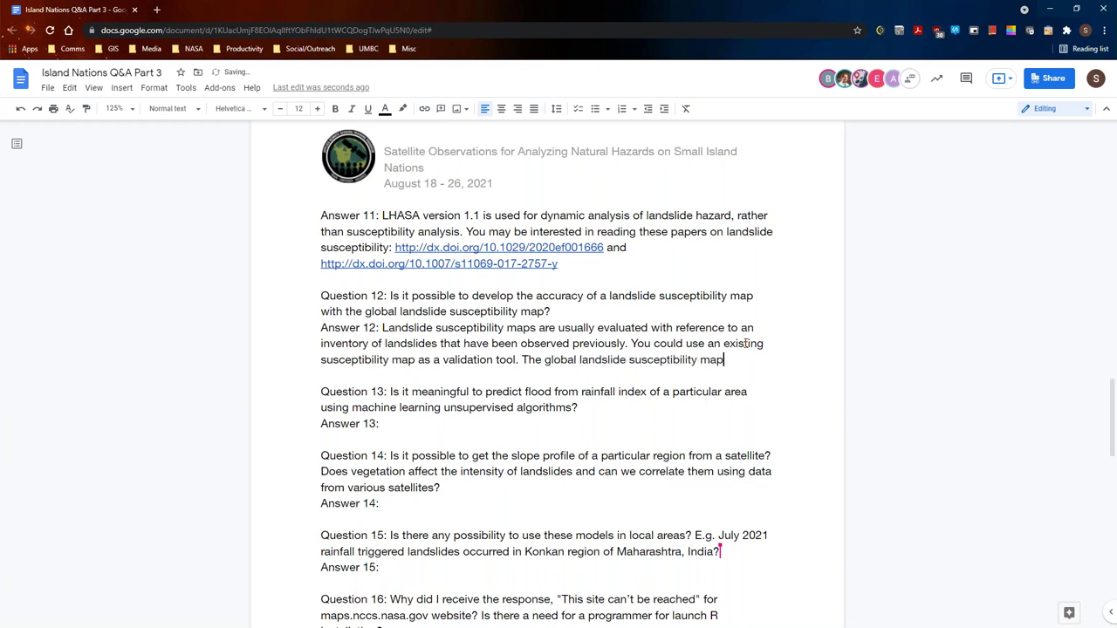
type(" can be used a")
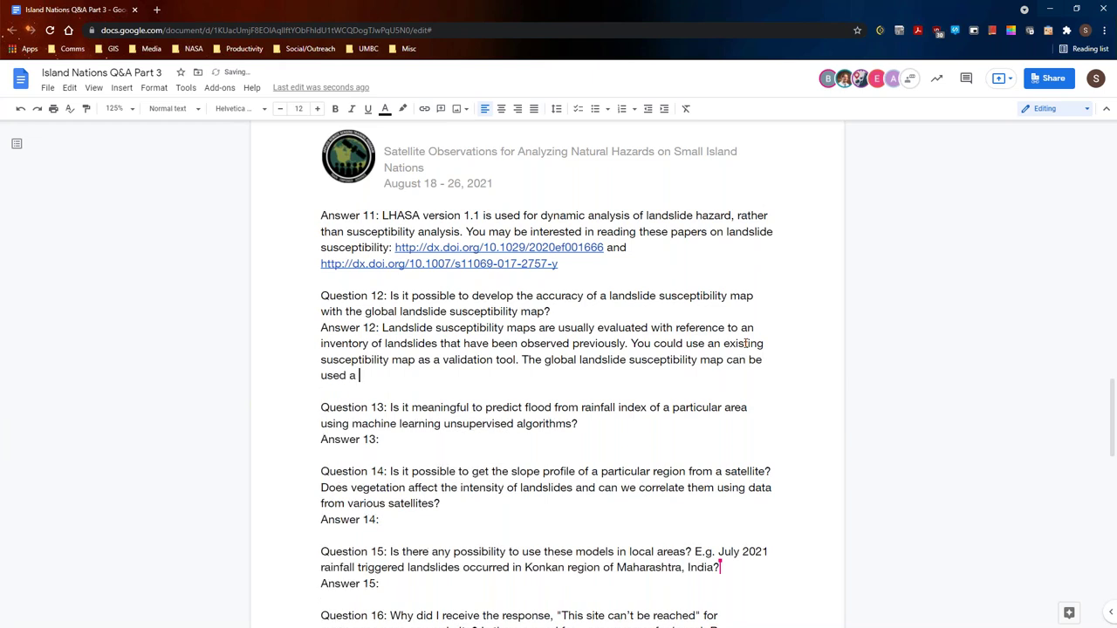
key("BackSpace")
type("s a baseline for compar")
type("ison.")
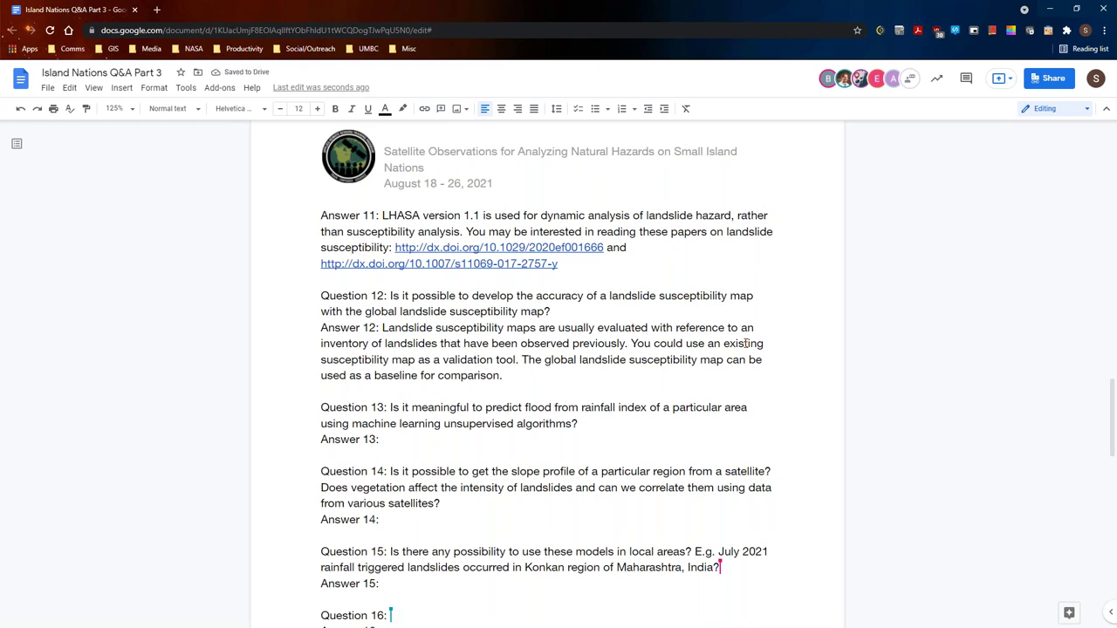
Finish Answer 12 with "The local map should be more accurate than the global map.".
type("The local l")
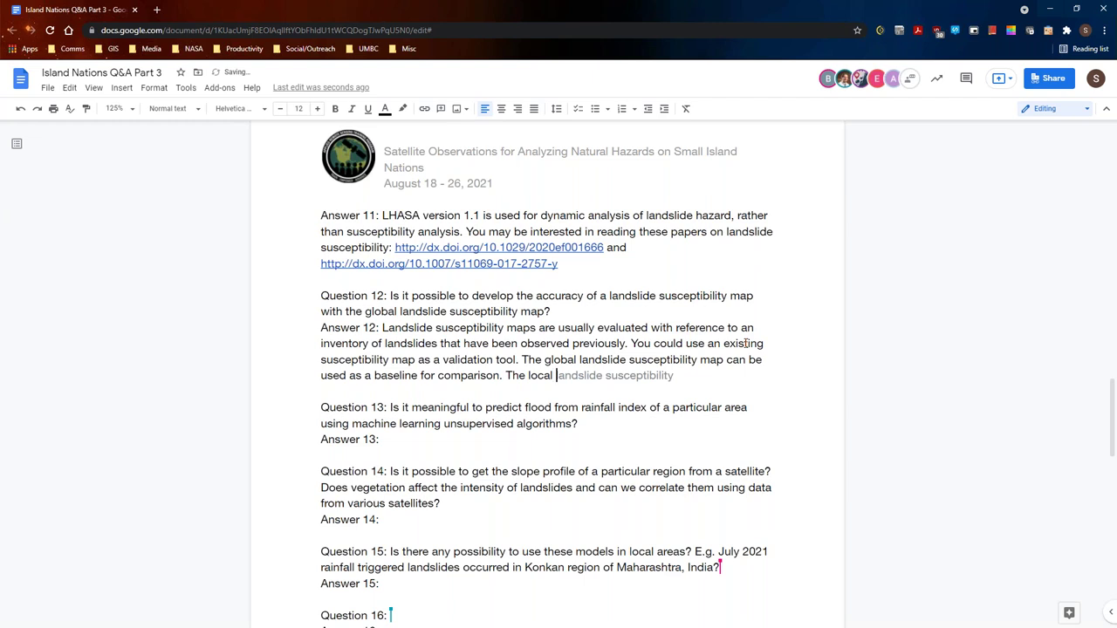
key("BackSpace")
type("map s")
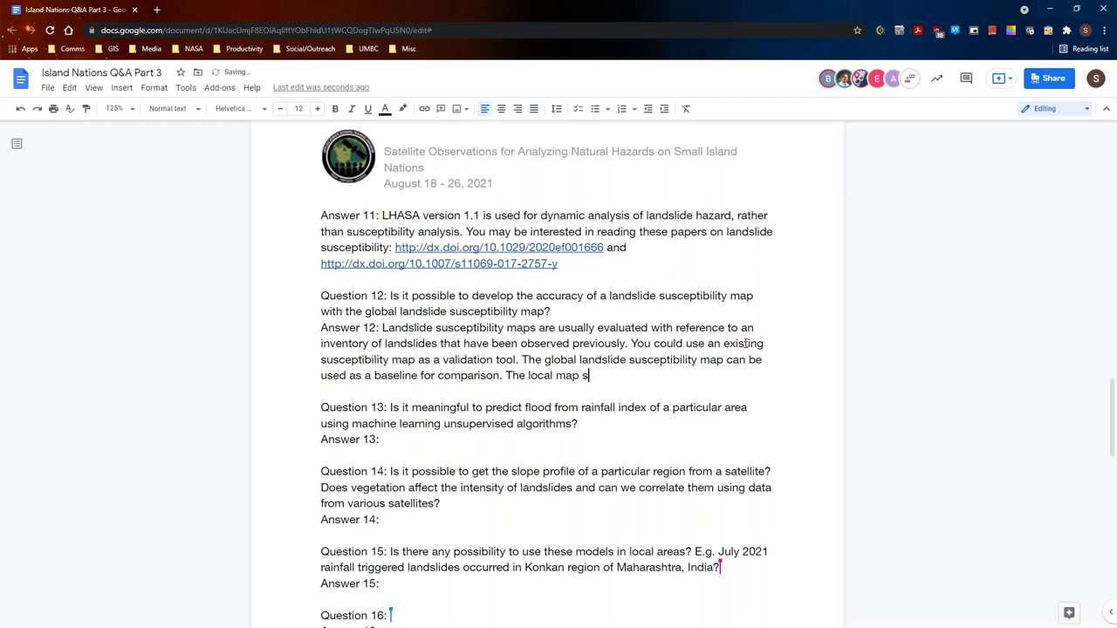
type("hould be more accurate ")
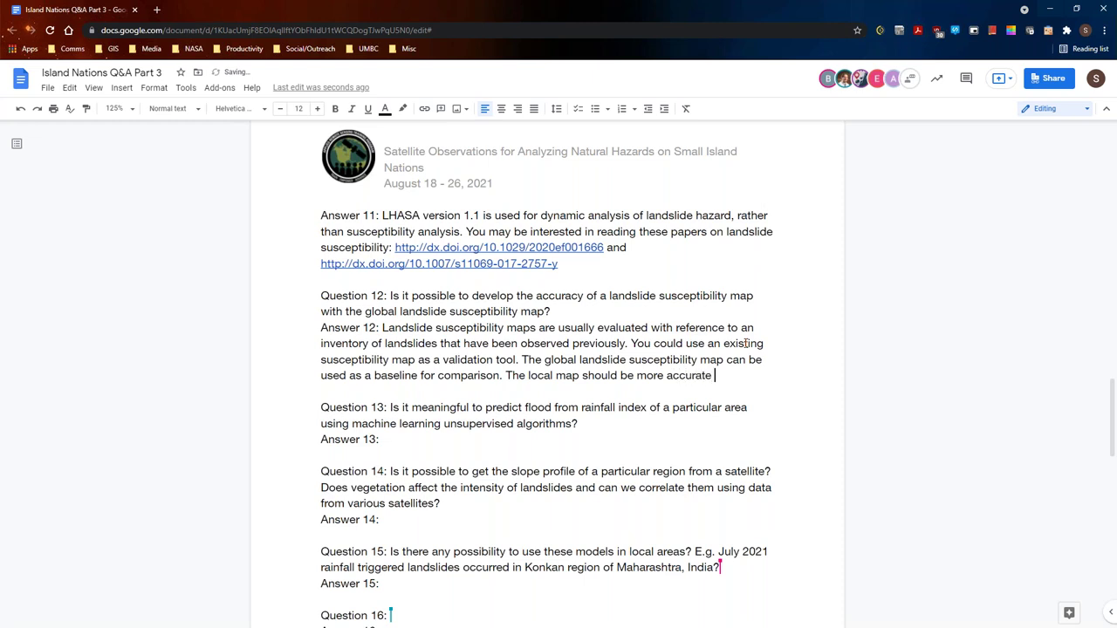
type("than the glob")
type("al maps")
key("BackSpace")
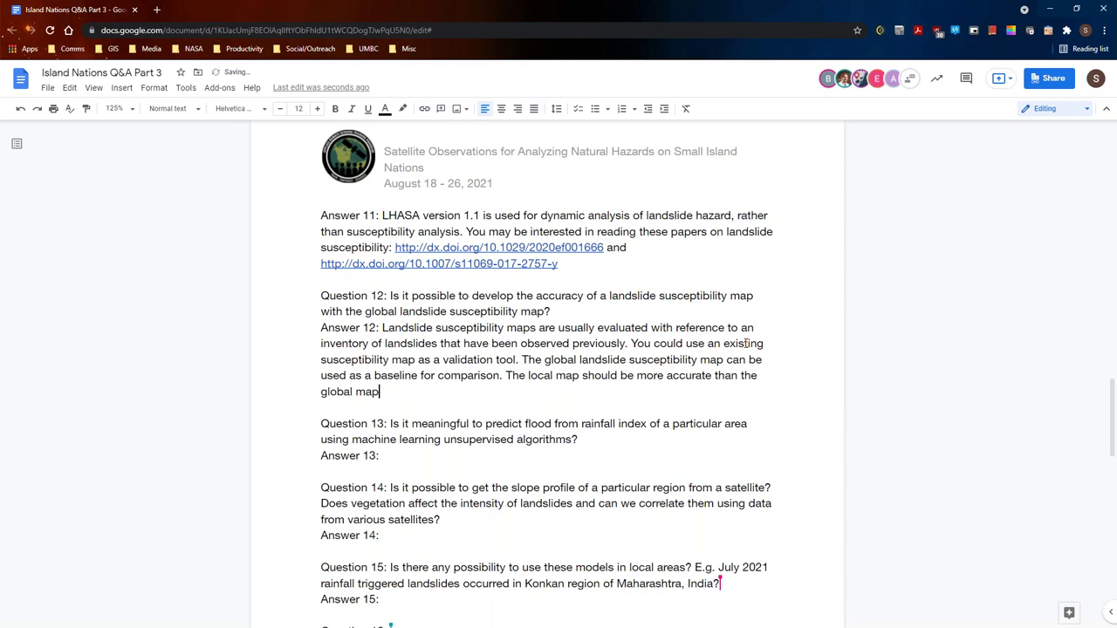
type(".")
Write Answer 13 as "We don't use an unsupervised algorithm, so we are not sure if it would work.".
scroll(828, 378, "down", 2)
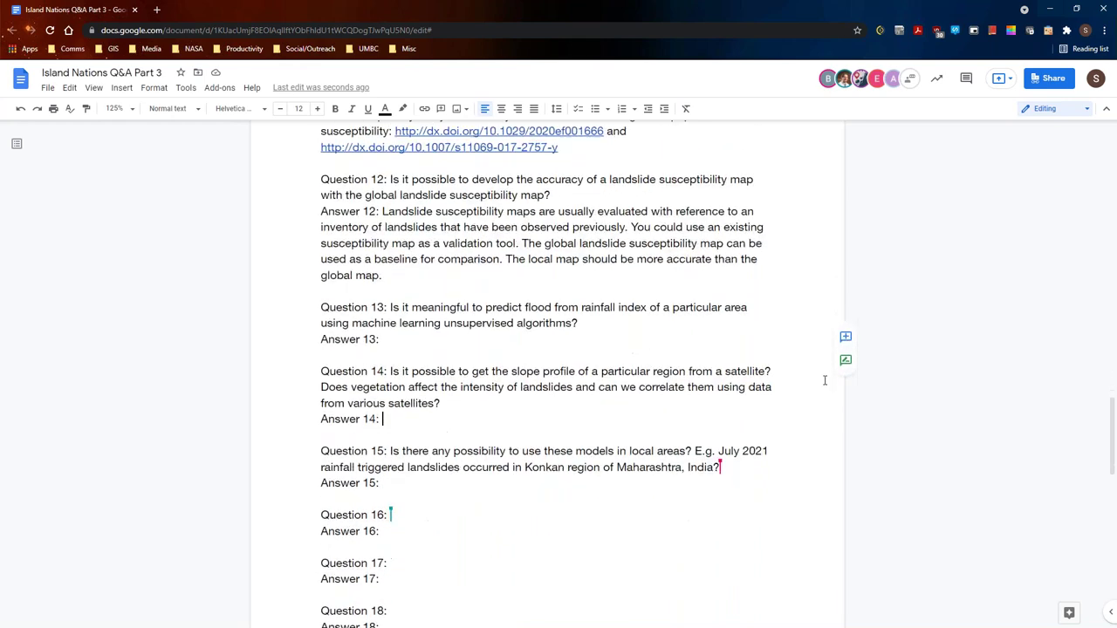
left_click(407, 281)
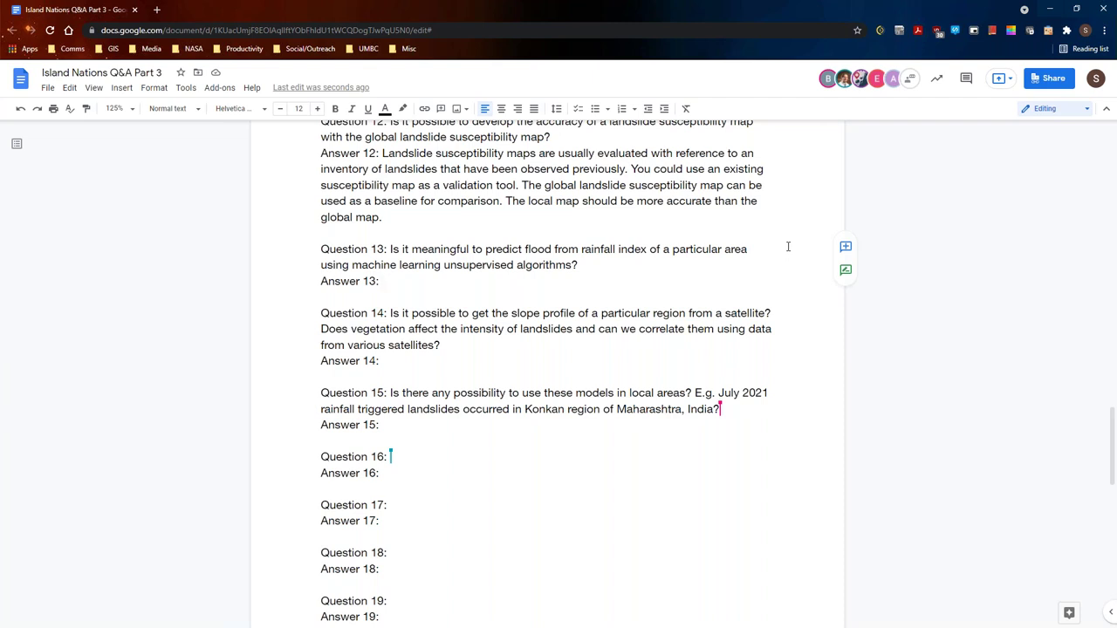
type("We don")
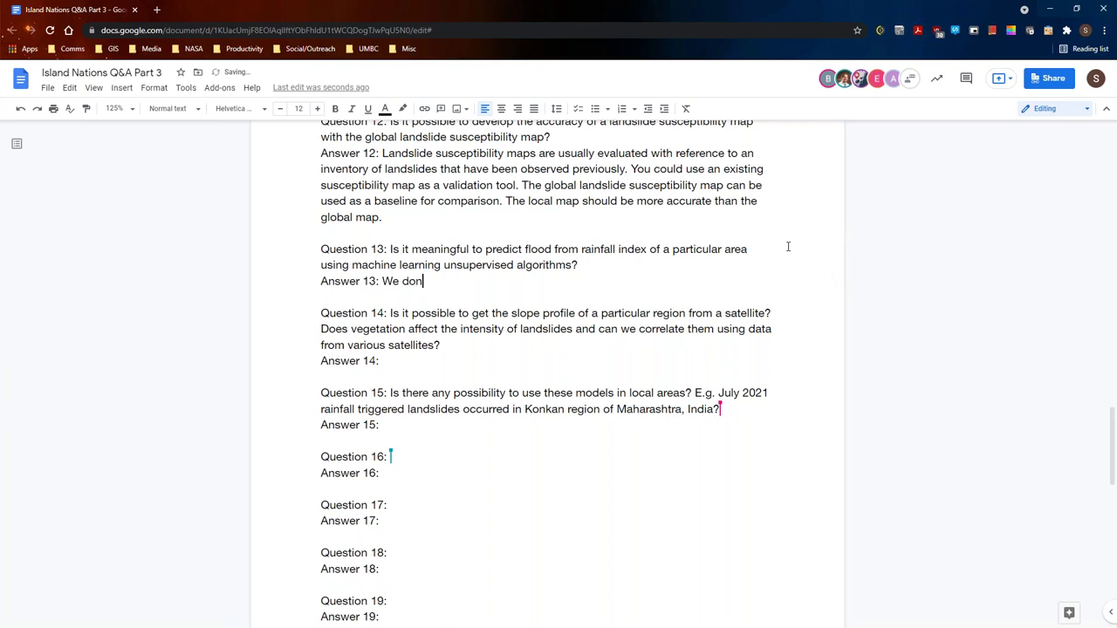
type("'t use a")
key("BackSpace")
type("n unsupervised ")
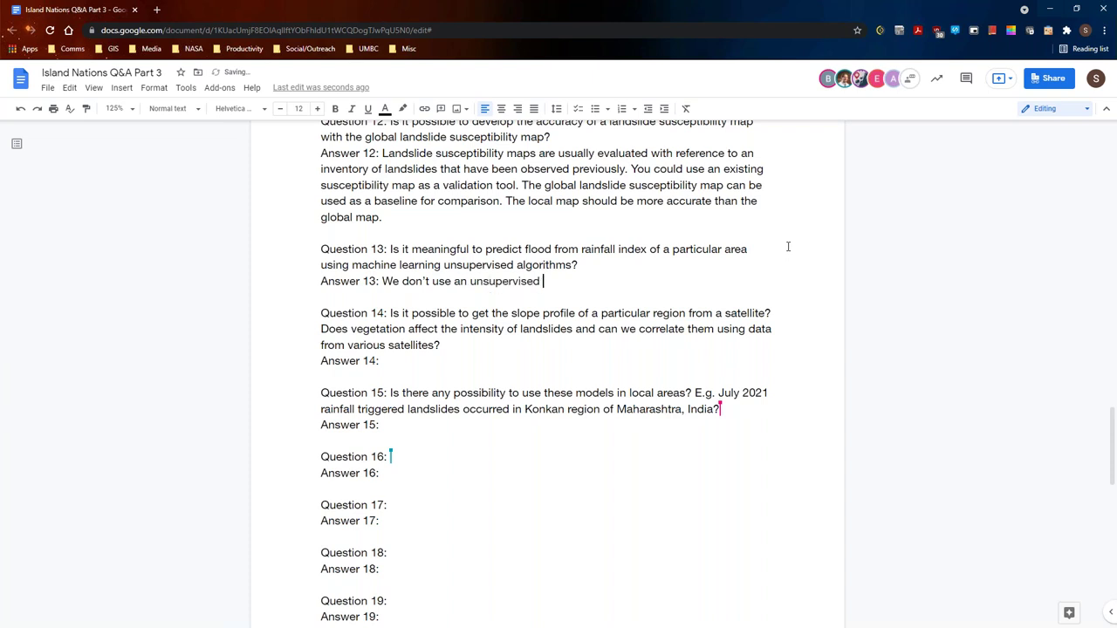
type("algorithm, so we are not ")
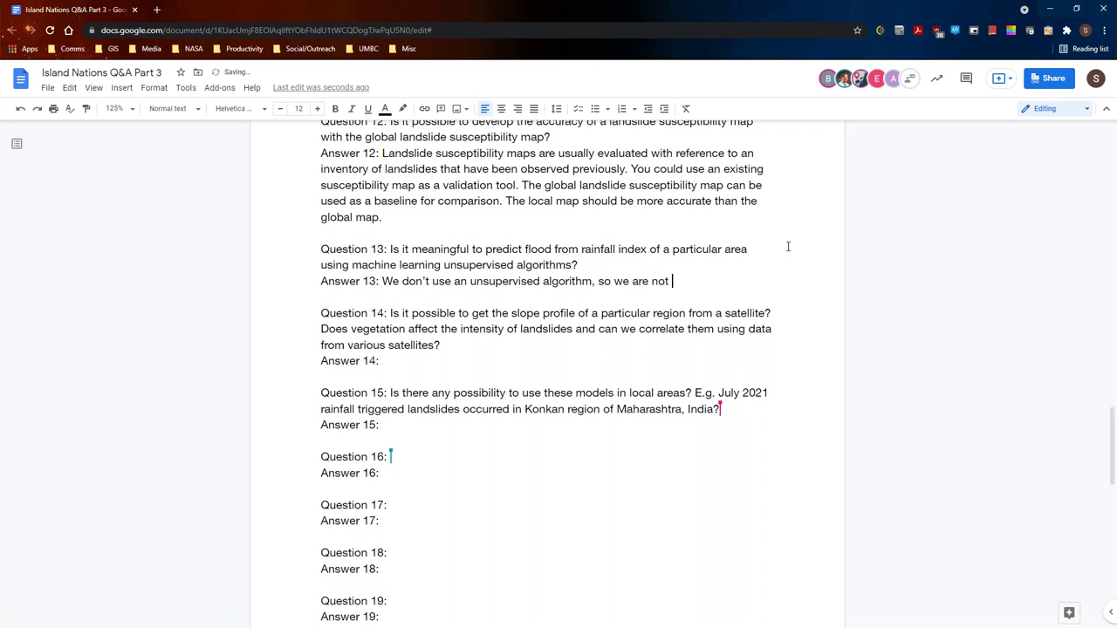
type("sure if it would work.")
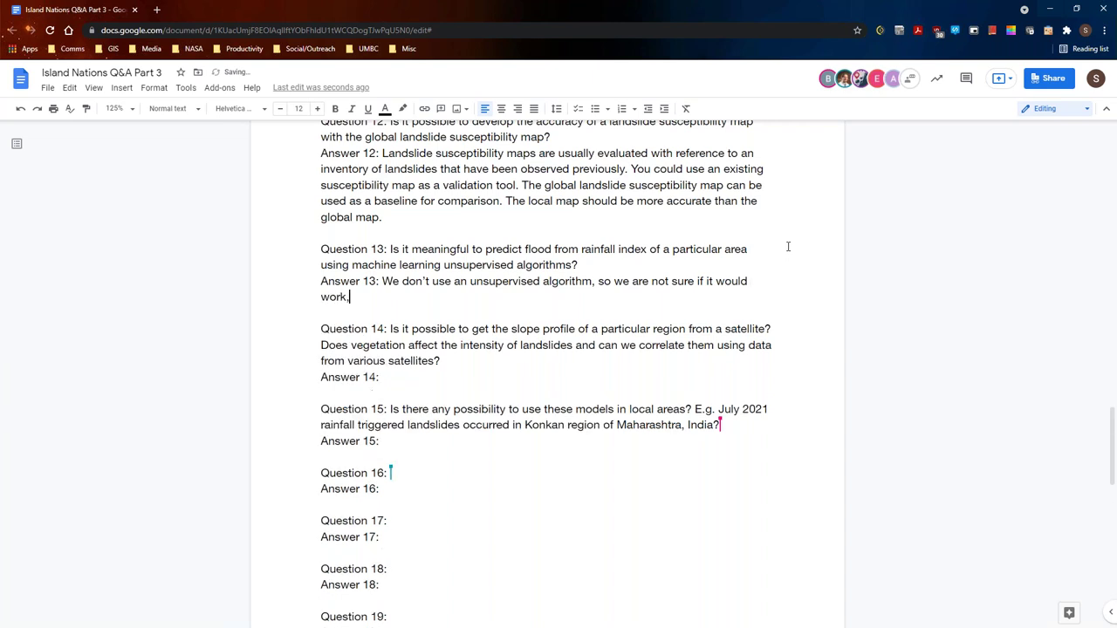
Begin Answer 14 with "Slope profile can be obtained from a DEM." and start the following sentence with "The dataset that".
left_click(433, 376)
scroll(818, 324, "down", 1)
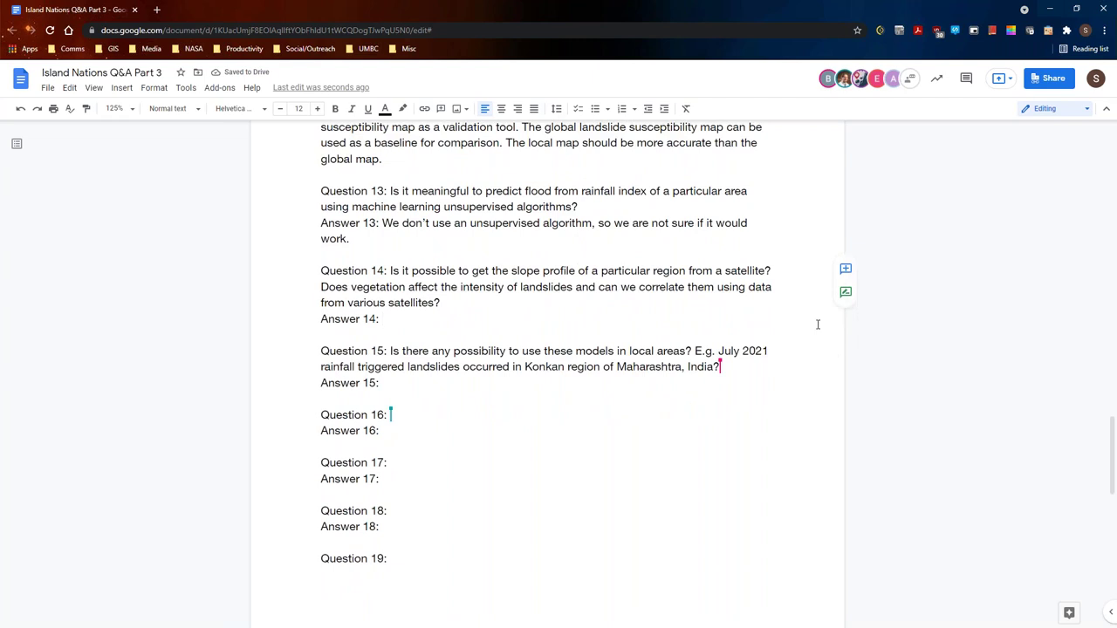
scroll(803, 262, "down", 1)
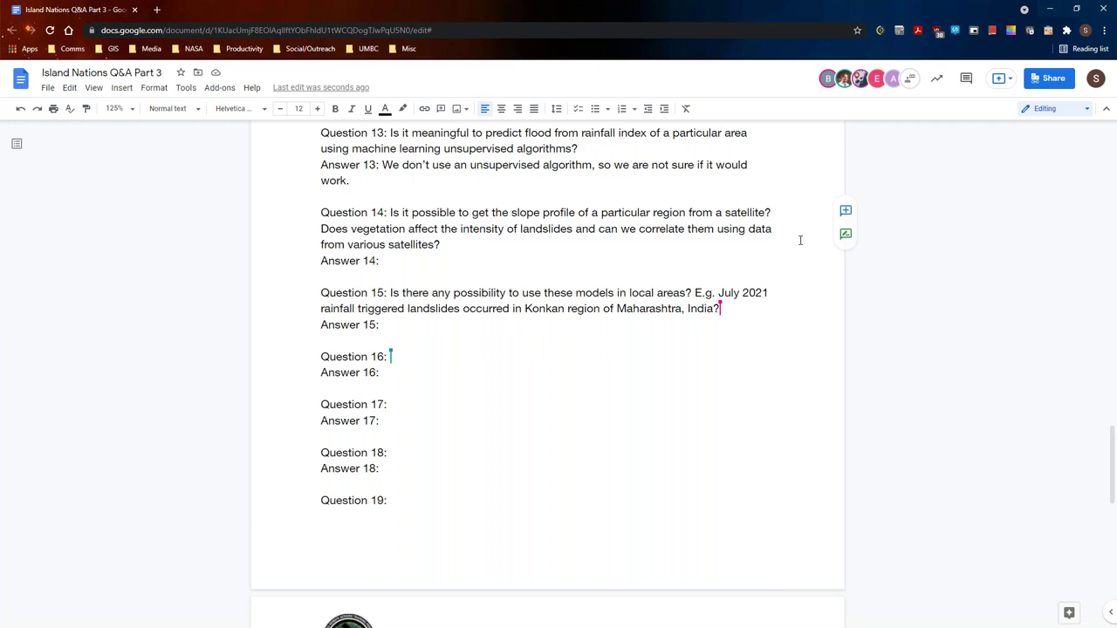
type("Slope prof")
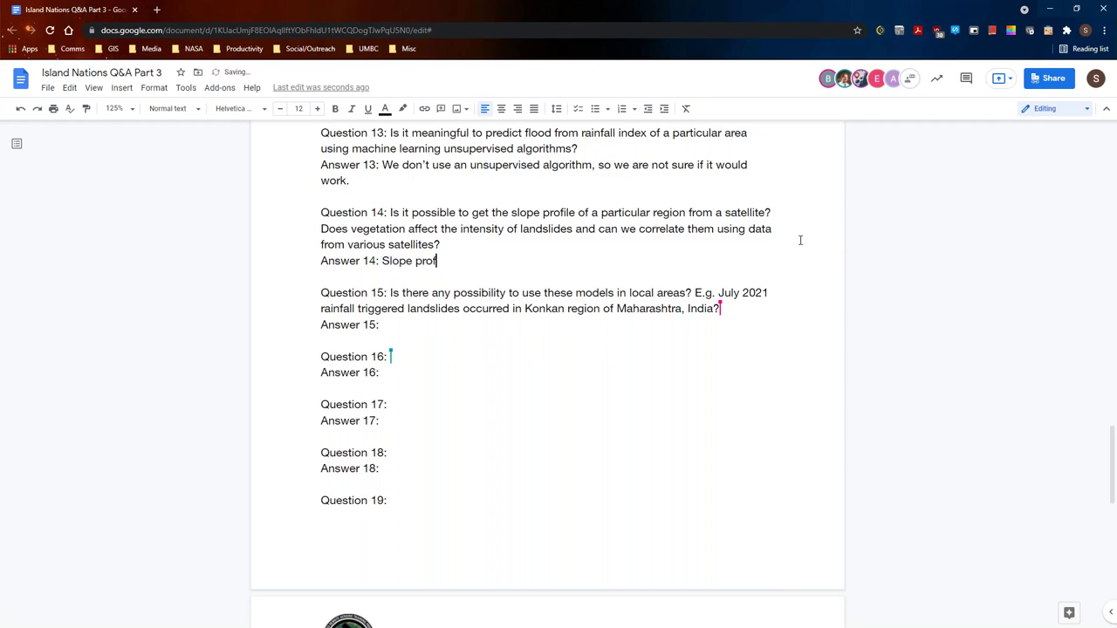
type("ile can be ")
type("obtain")
type("ed fom")
key("BackSpace")
key("BackSpace")
type("ro")
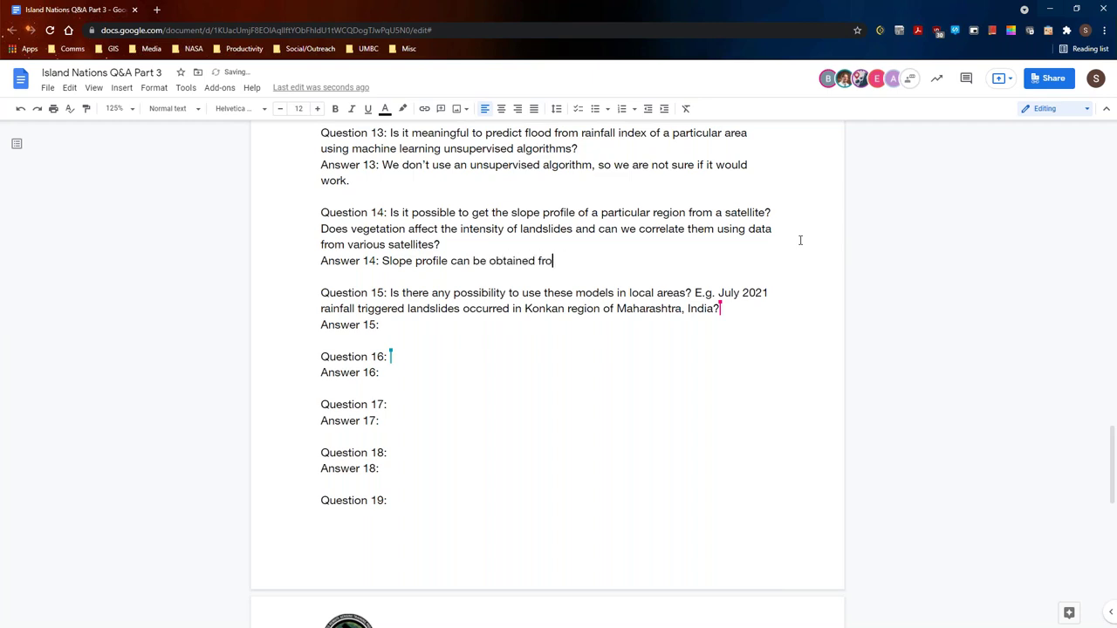
type("m a DEM. The dataset that ")
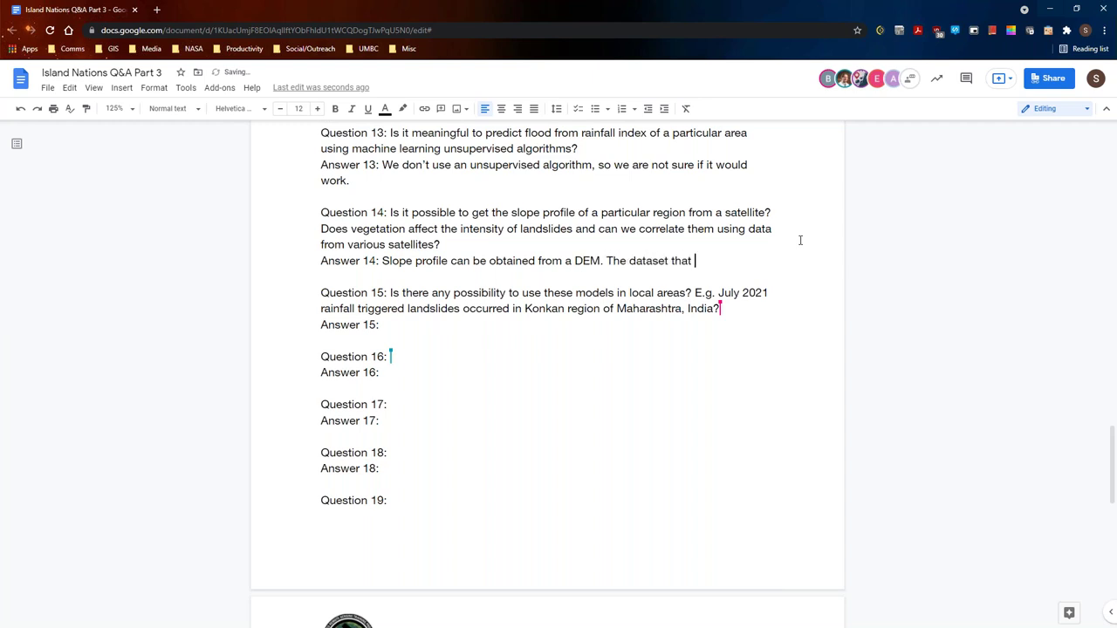
Complete Answer 14's second sentence with "is most commonly used is SRTM for LHASA and the global landslide susceptibility map.".
type("is most commonly used ")
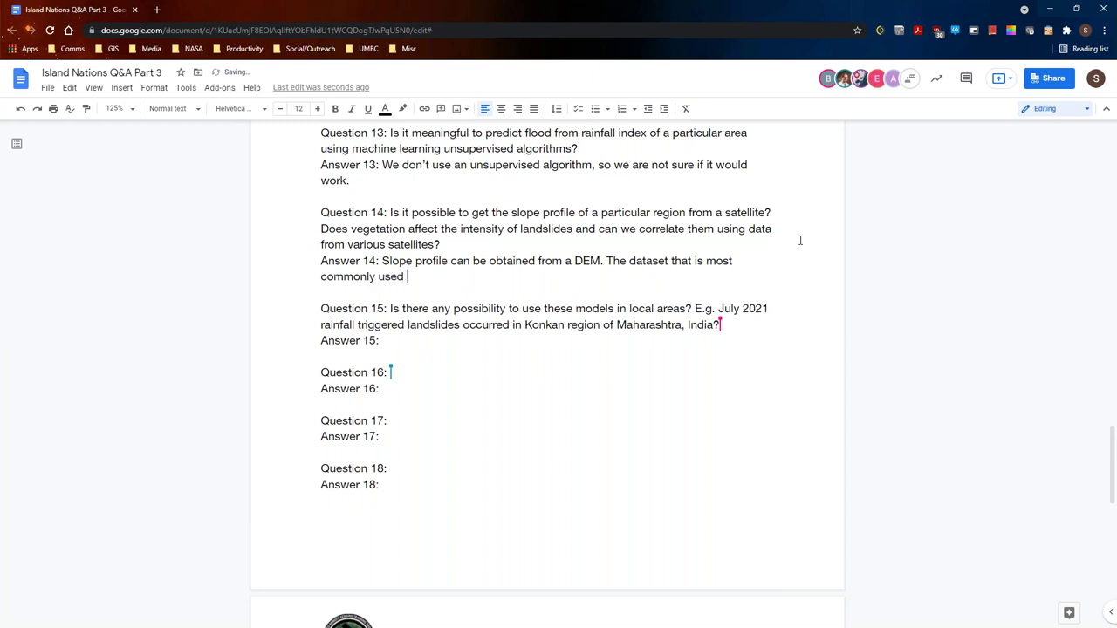
type("is SRTM")
type(",")
key("BackSpace")
key("BackSpace")
type("SRTM for LHASA and t")
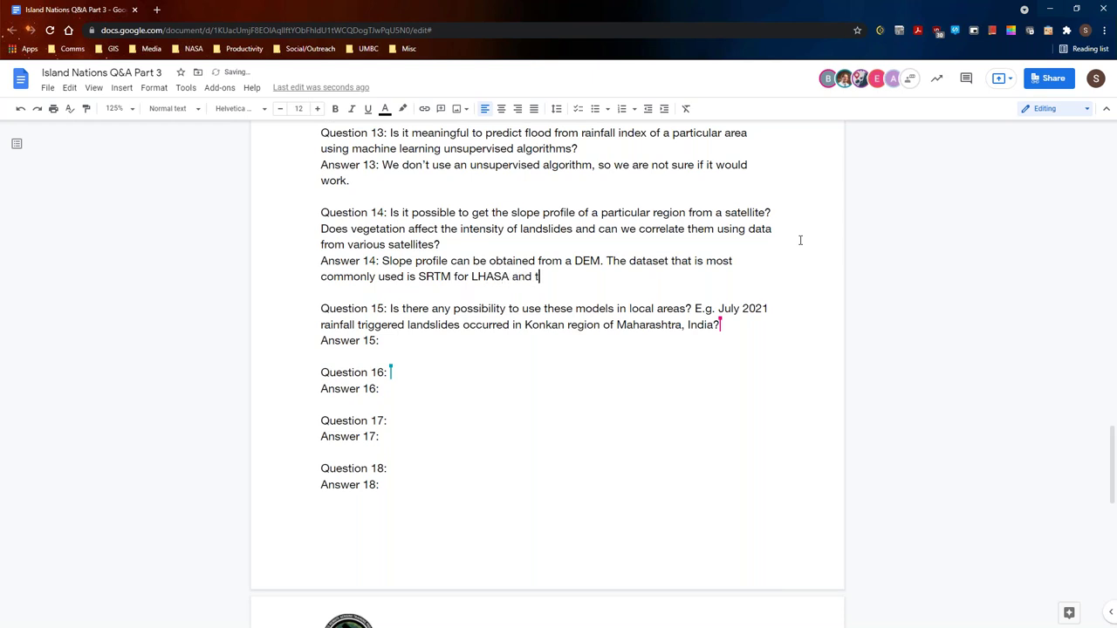
type("he global ")
type("landslide sus")
type("c")
key("Tab")
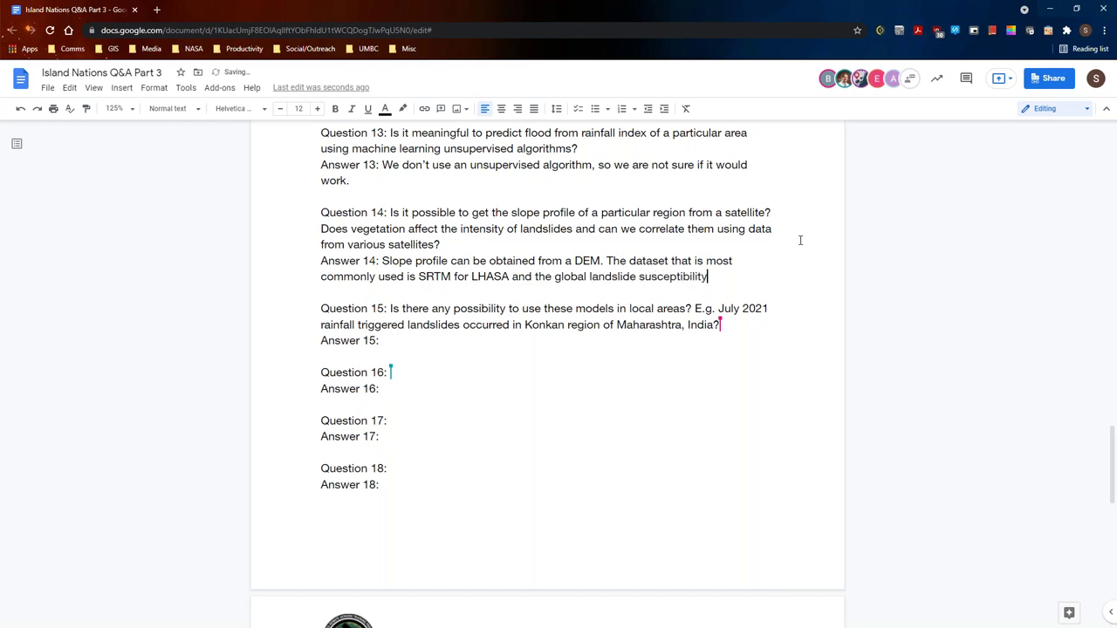
type("map.")
Add "Tandem-X is also used as well." to Answer 14, correcting the capitalization of "Tandem".
type(" TAndem")
key("BackSpace")
type("m-X")
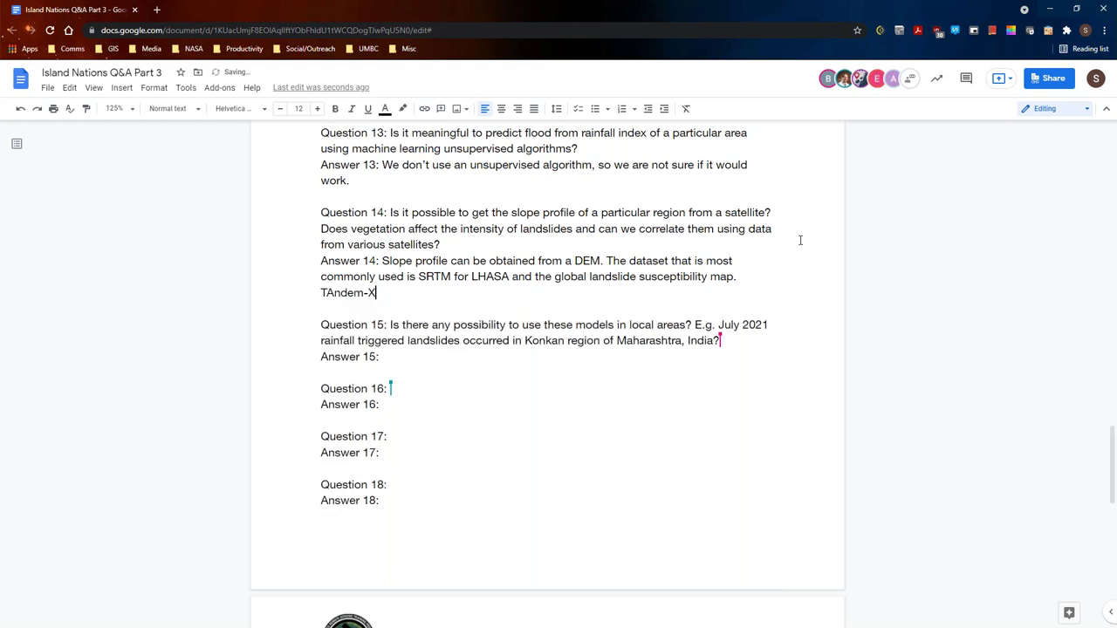
type(" is also used as well.")
left_click(336, 295)
key("BackSpace")
type("a")
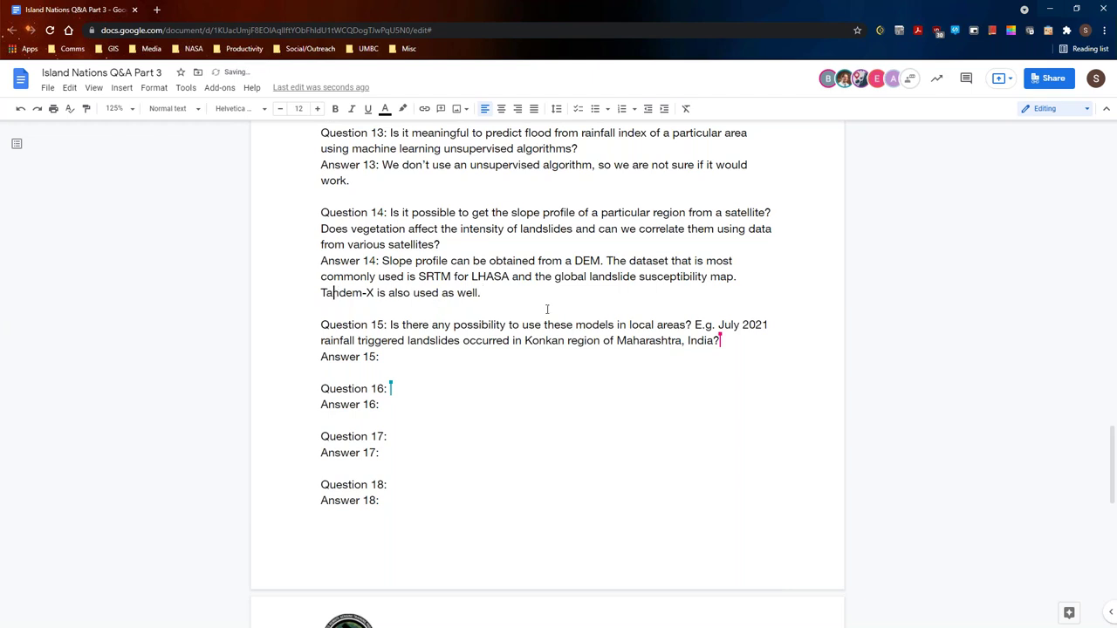
Continue Answer 14 with "Vegetation can reduce landslide hazards, but this is not always the case.".
left_click(525, 292)
type("Vege")
key("Tab")
type("can reduce landsl")
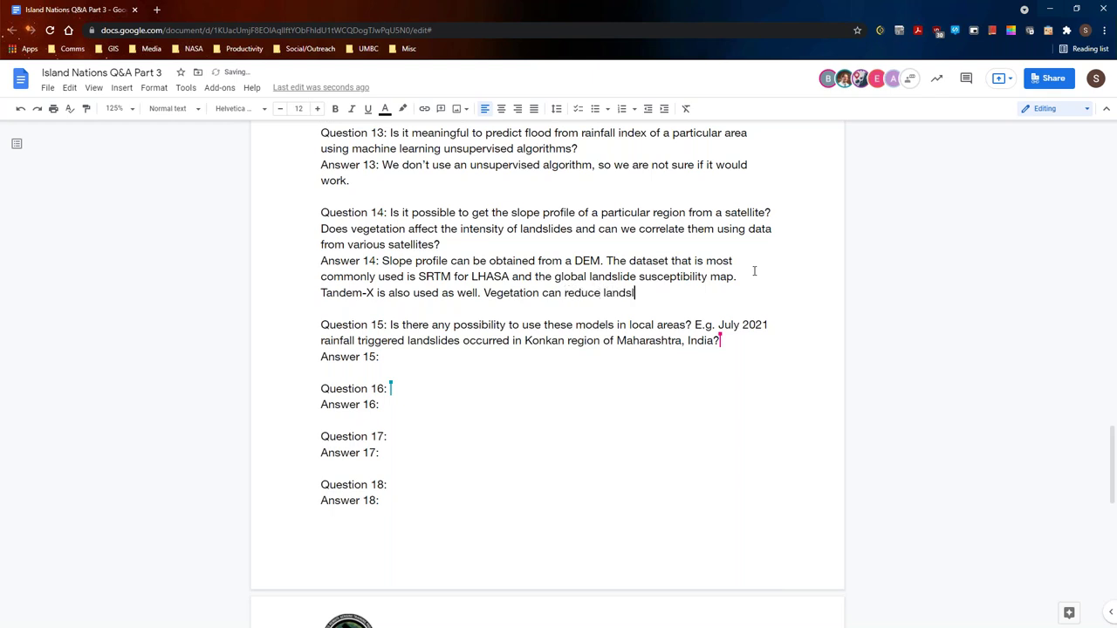
type("ide hazards, but this ")
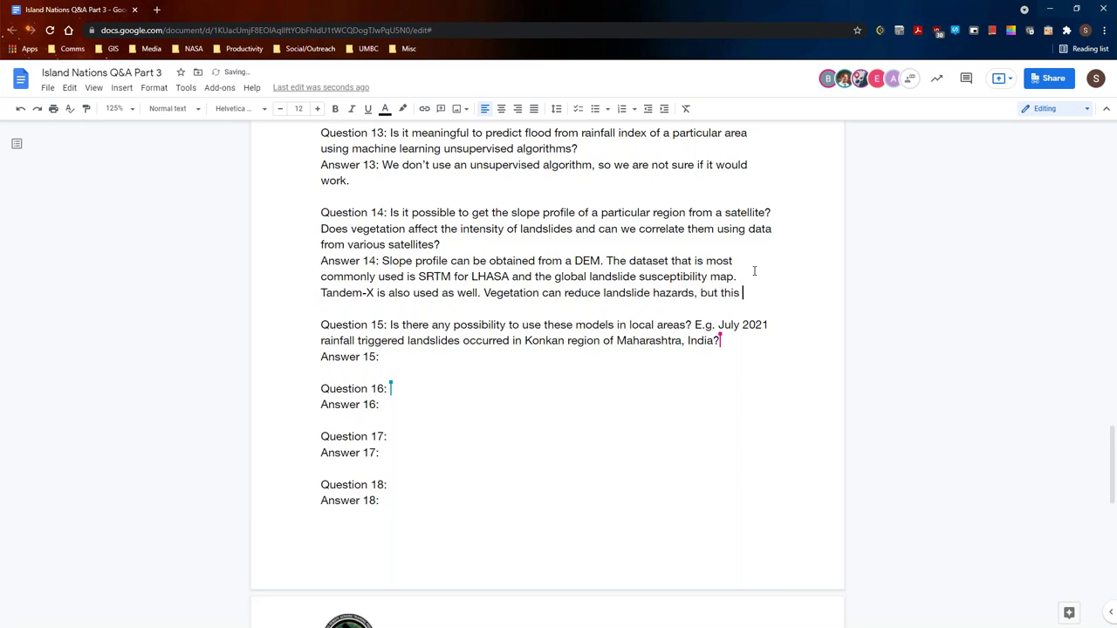
type("is not always th")
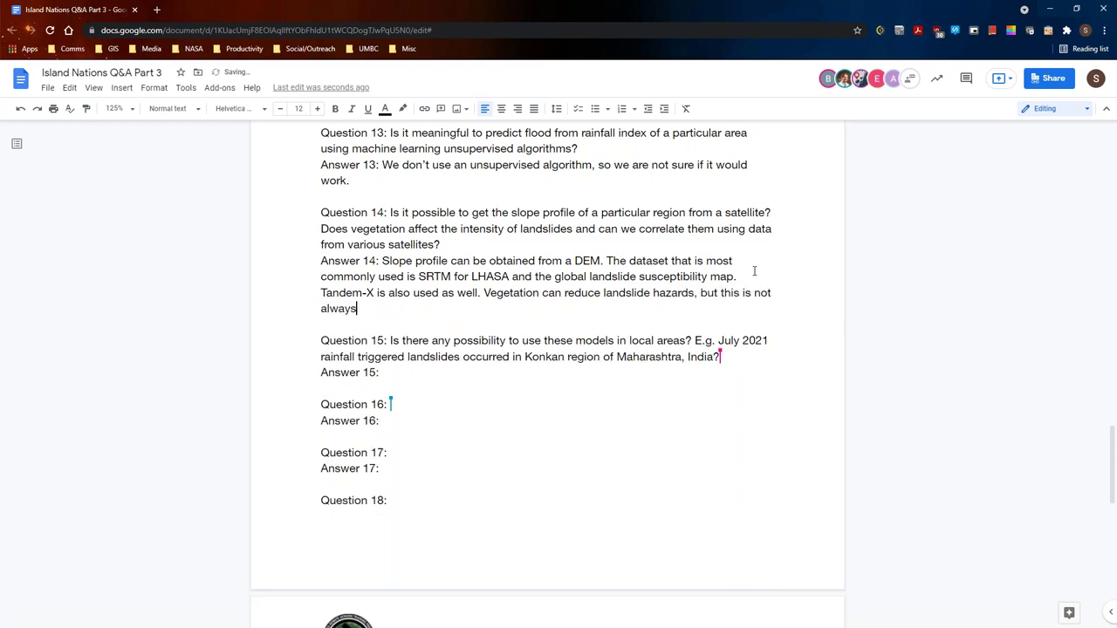
key("BackSpace")
key("BackSpace")
type("the can")
key("BackSpace")
type("se. Certain veget")
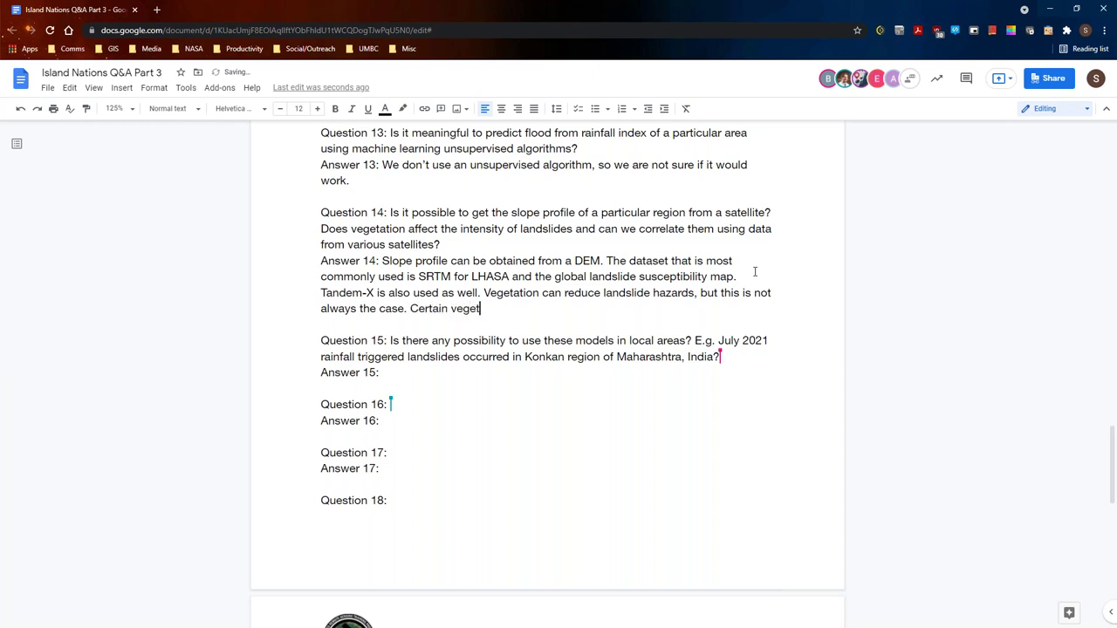
Finish Answer 14 with the sentence "Certain vegetation can increase intensity, but this is marginal.".
type("ation can increase intensity, ")
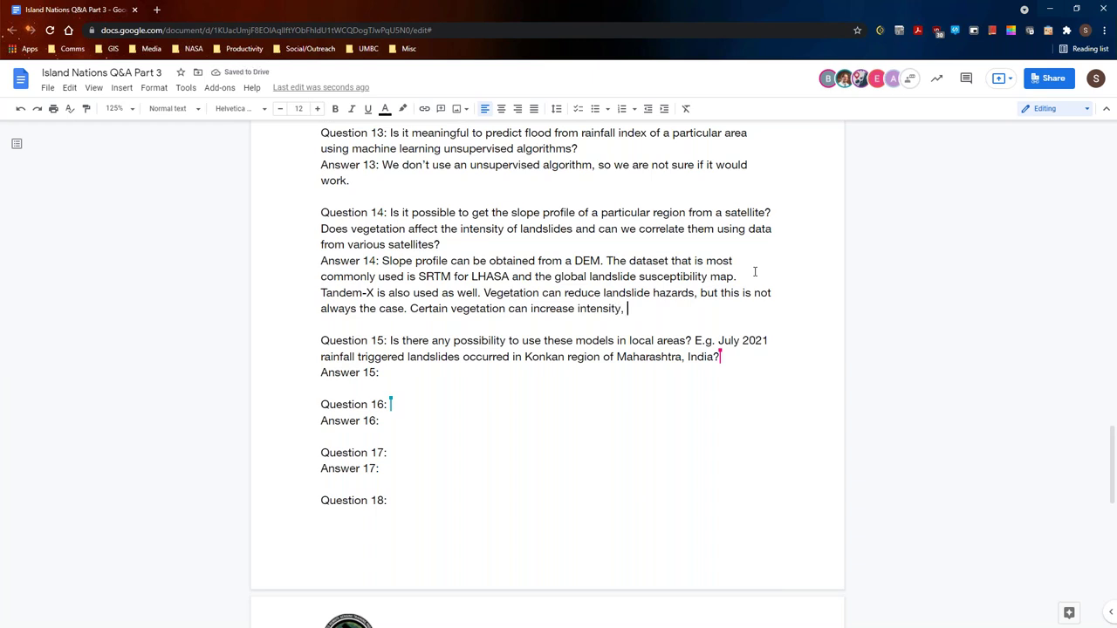
type("but this is marginal")
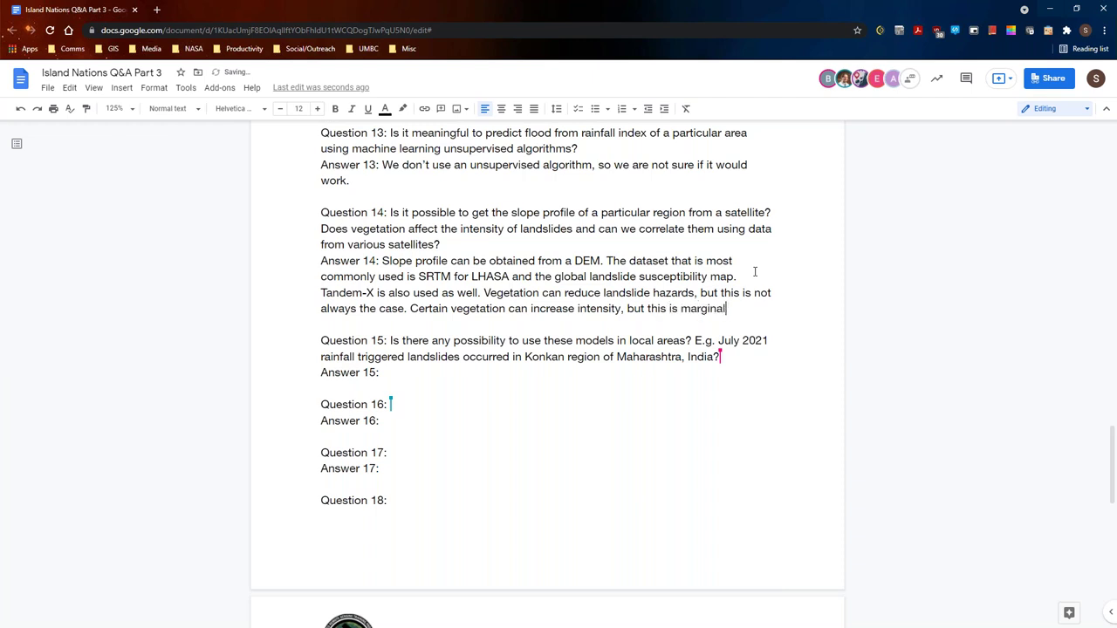
type(".")
Start Answer 15 with "It is possible to use the models for local areas as long as you are referencing the geographical scale, not the site scale.".
key("Down")
key("Down")
key("Down")
key("Down")
scroll(781, 319, "down", 1)
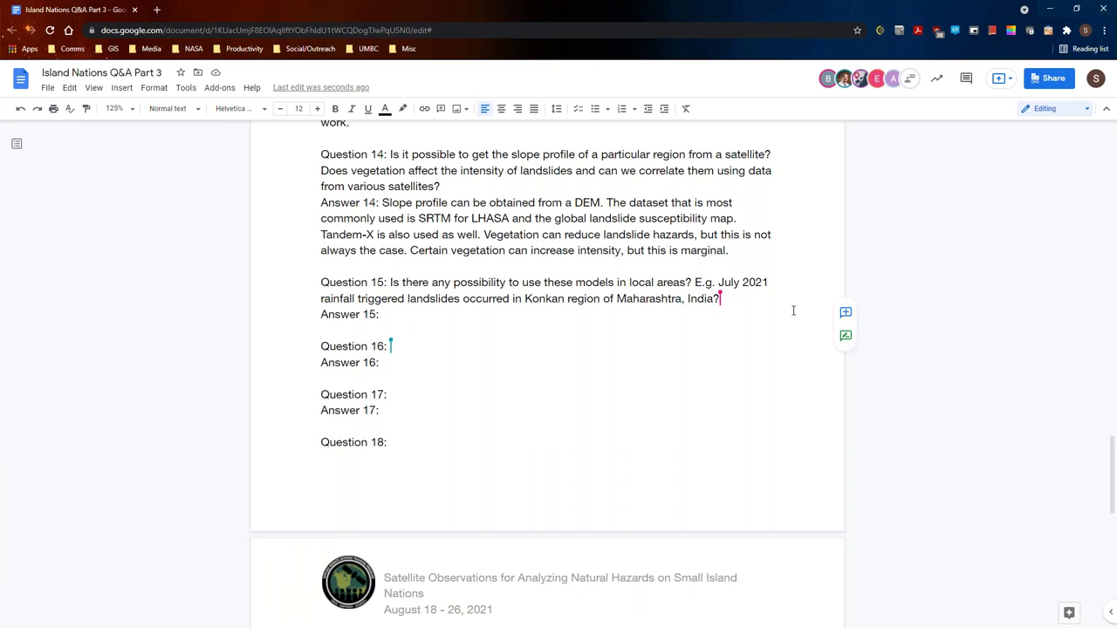
type("It is possi")
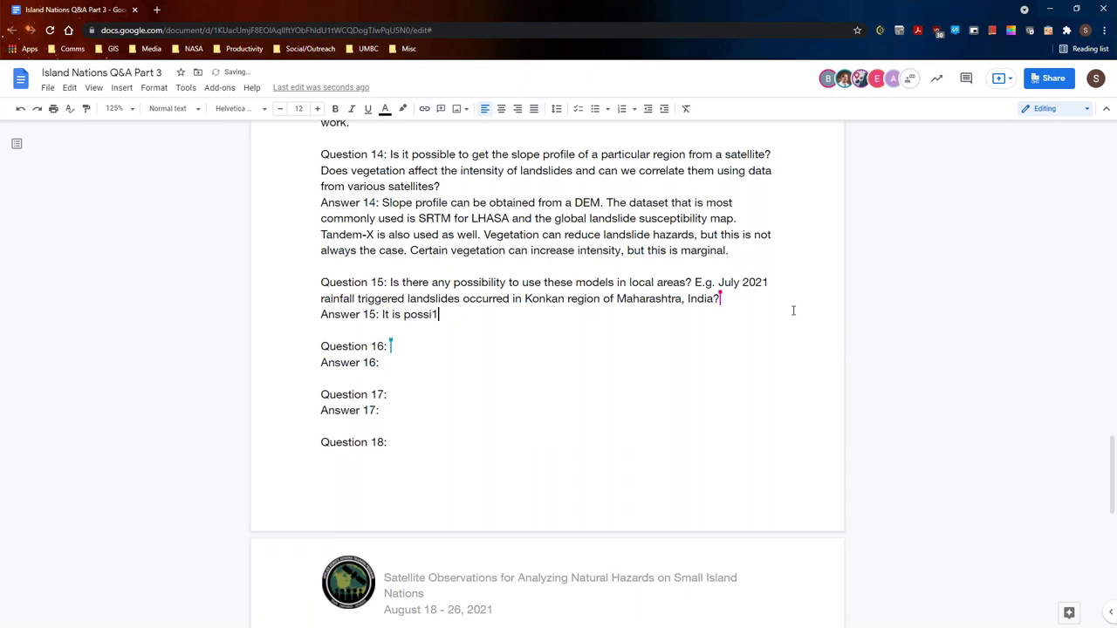
key("Tab")
type("use the models for ")
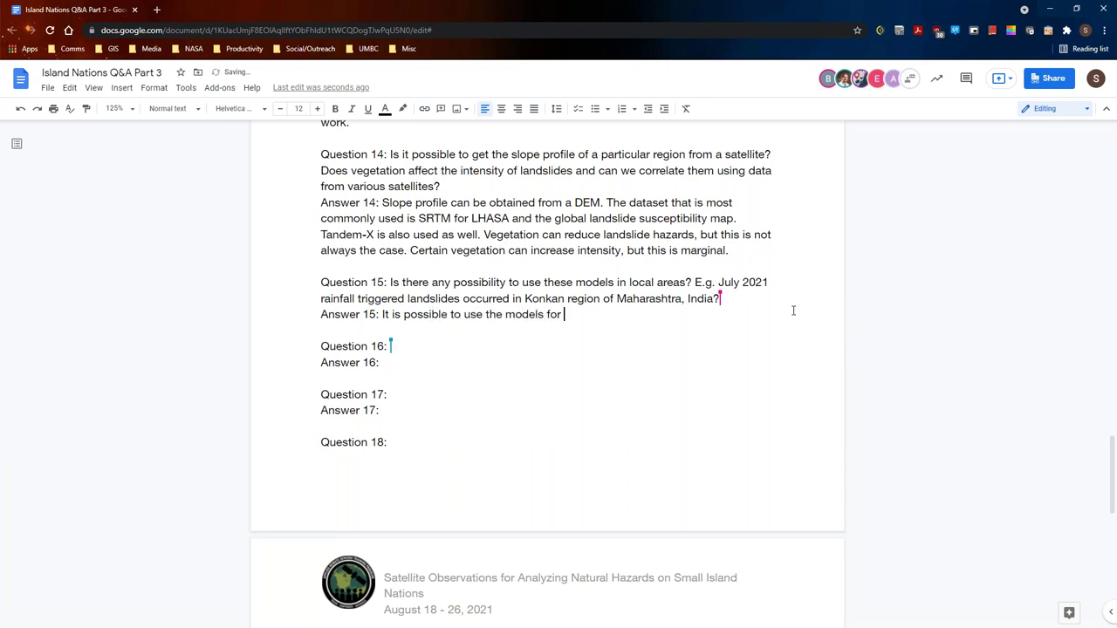
type("local areas as long as you are ")
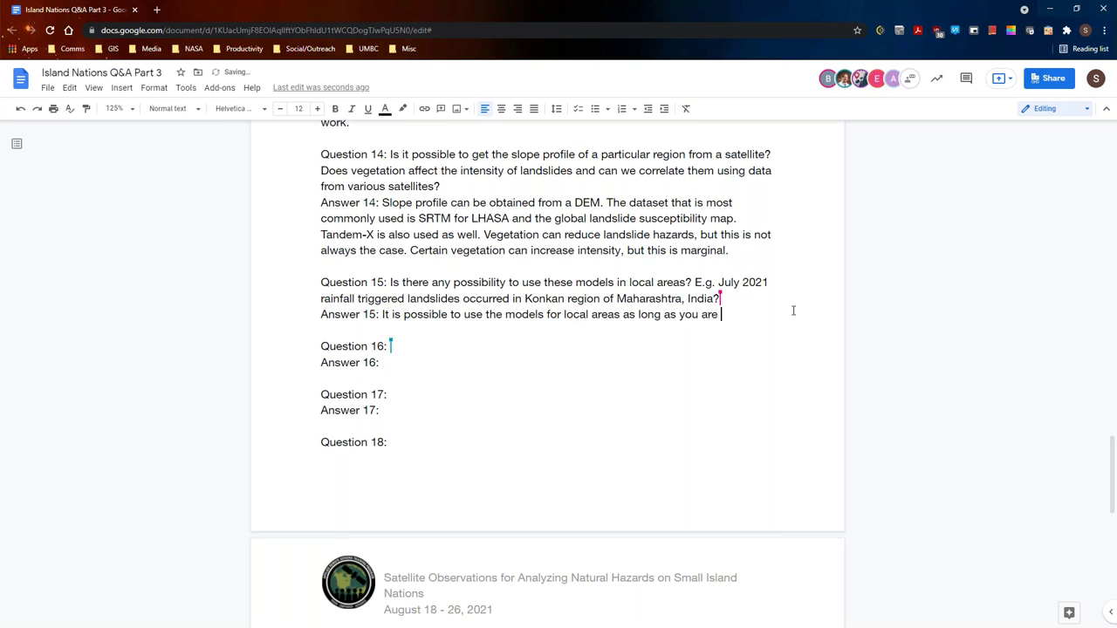
type("referencing ")
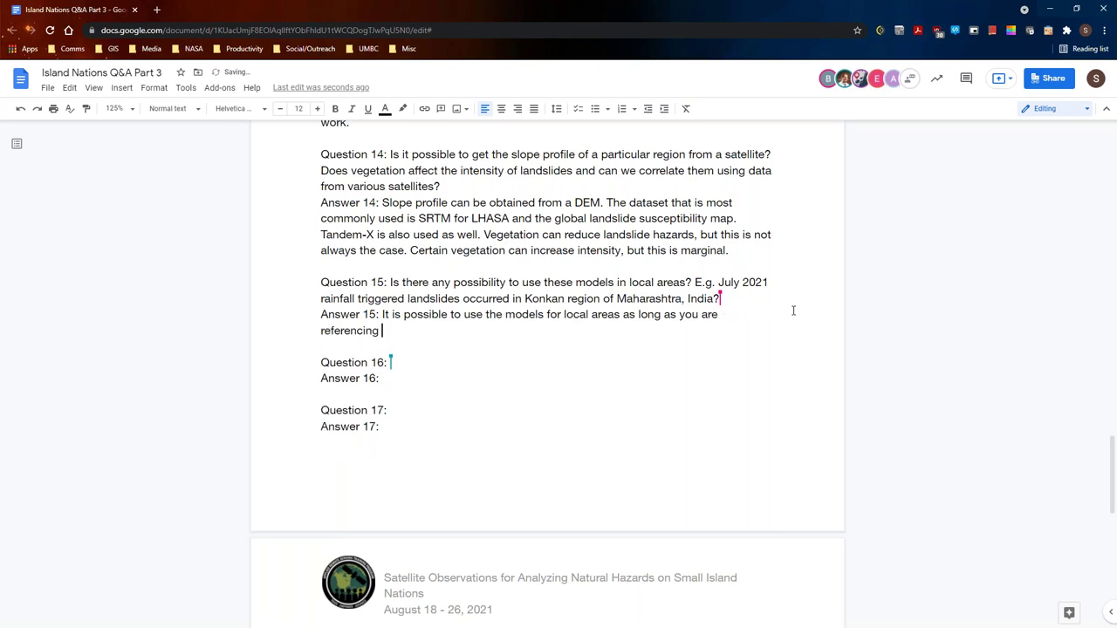
type("the geographical scale")
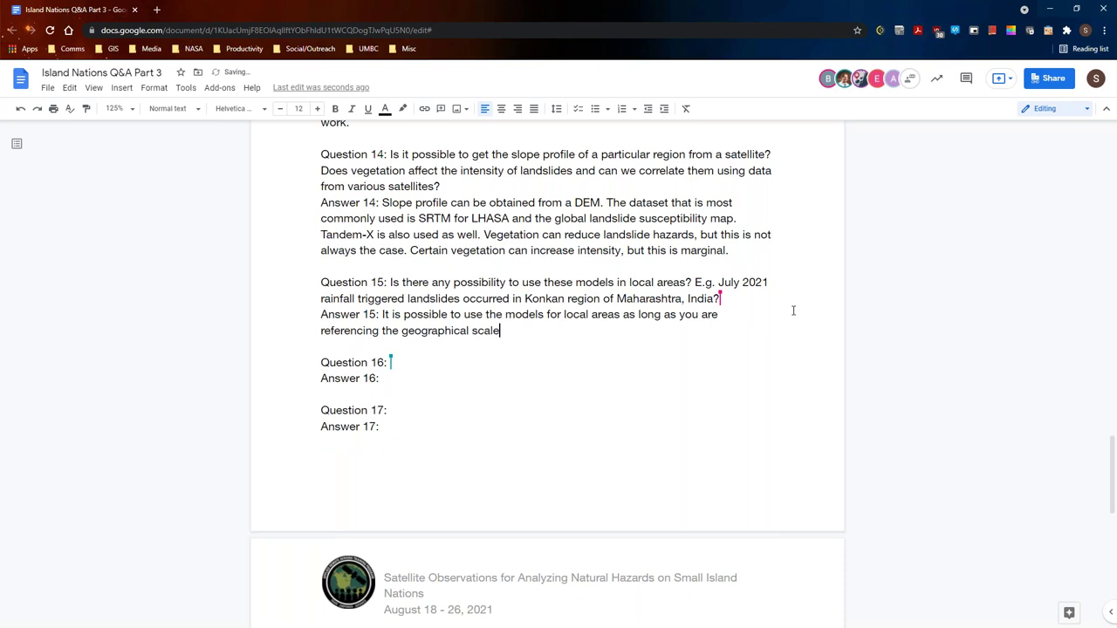
type(", not the site scale. Yo")
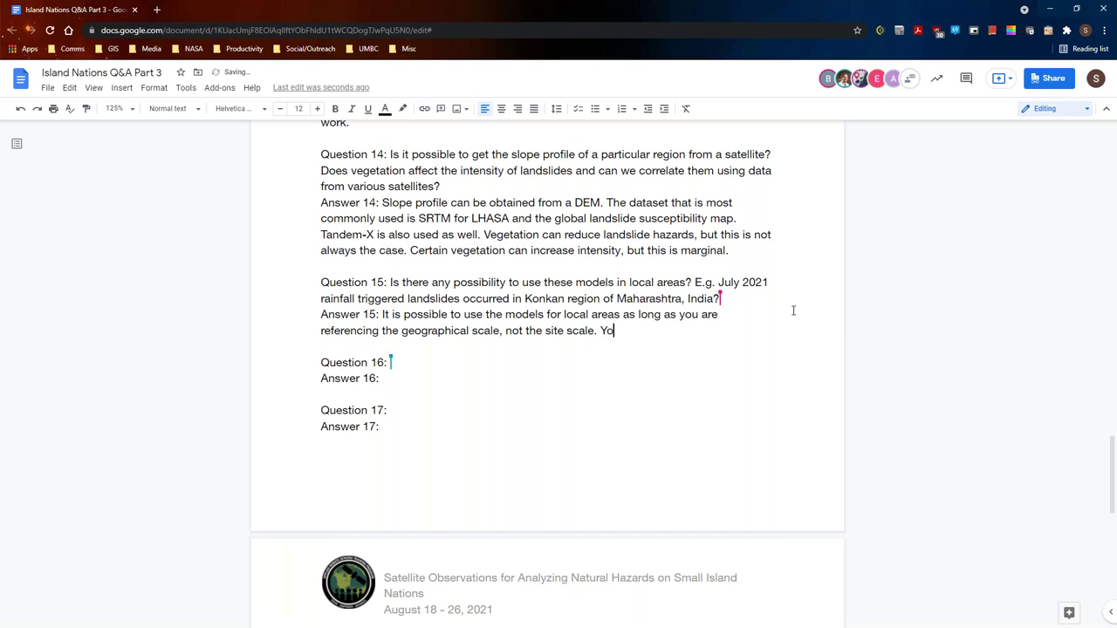
Continue Answer 15 with "You should be using a geotechnical model for this application.".
type("u should be using a geo")
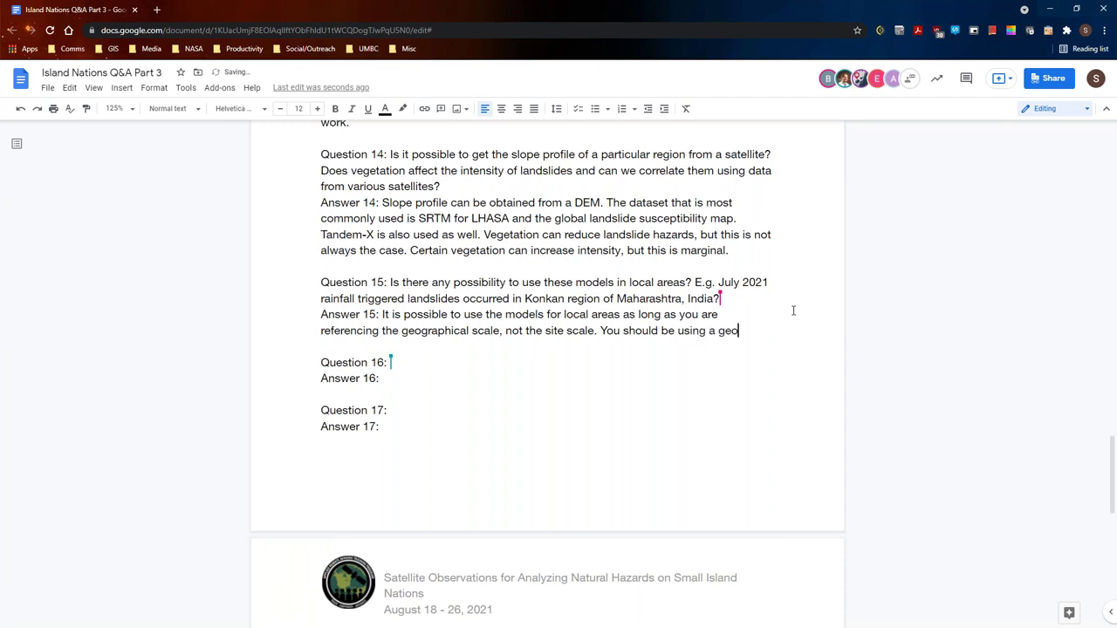
type("technical ")
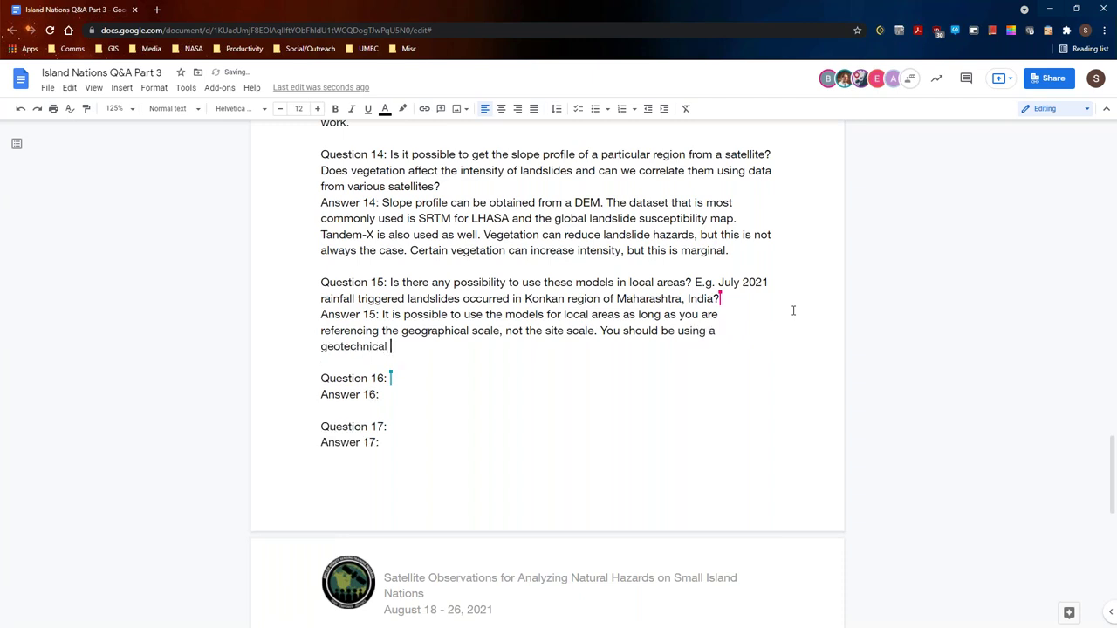
type("model for this applic")
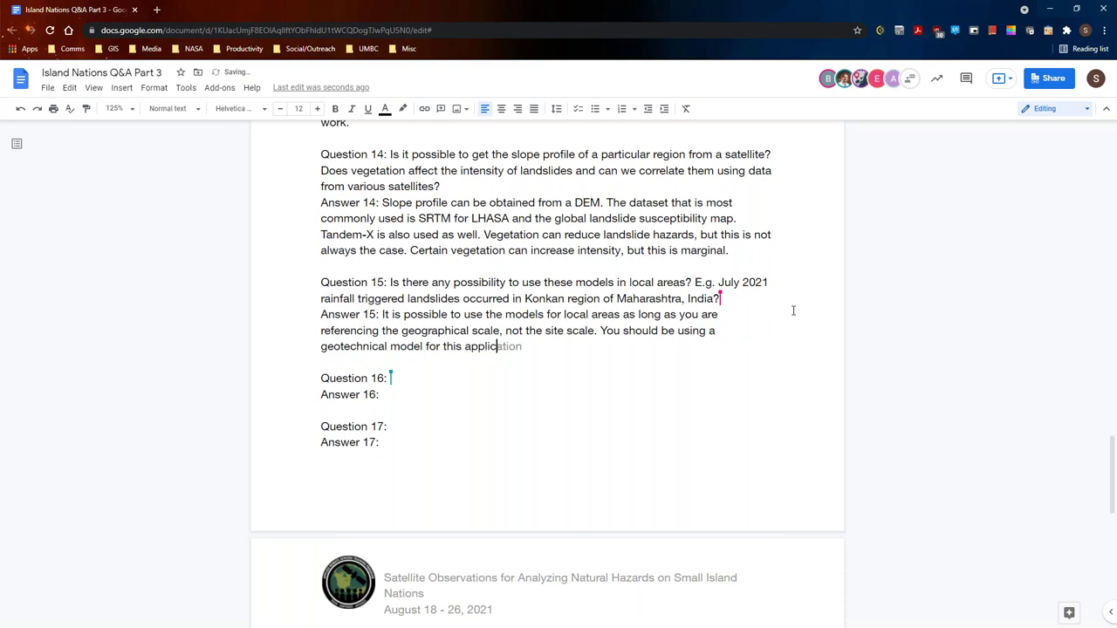
key("Tab")
type(",")
key("BackSpace")
type("since")
key("BackSpace")
key("BackSpace")
key("BackSpace")
key("BackSpace")
key("BackSpace")
key("BackSpace")
key("BackSpace")
type(".")
Finish Answer 15 with "For that general area, IMERG picked up significant levels of rainfall and it makes sense to refer to those resources.".
type("For ")
type("t")
type("hat ge")
type("o")
key("BackSpace")
type("neral a")
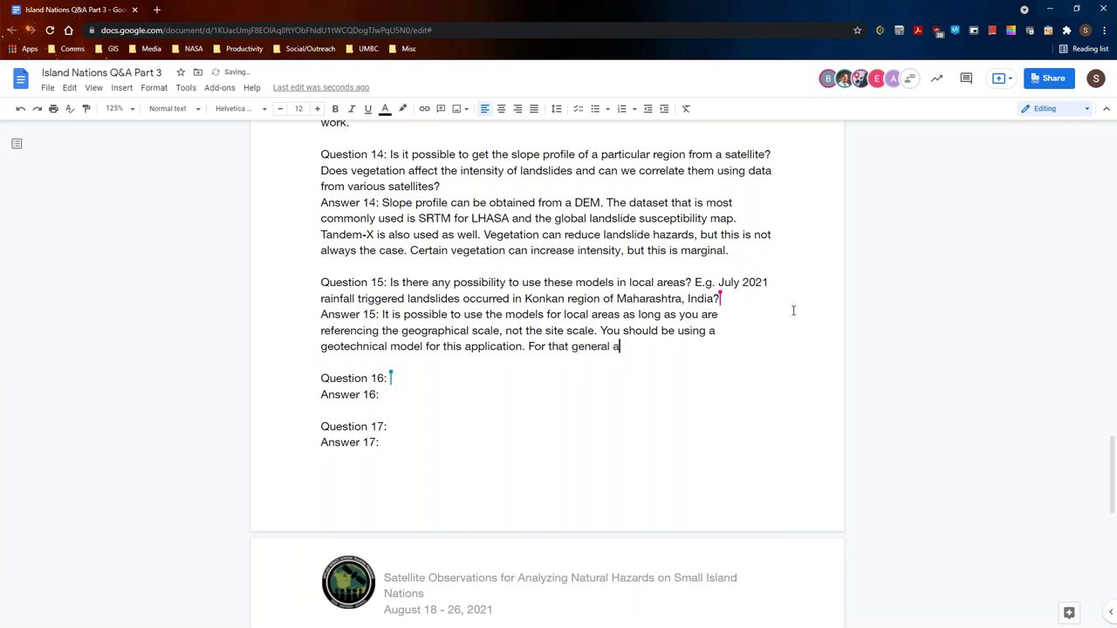
type("rea, IMERG picked up")
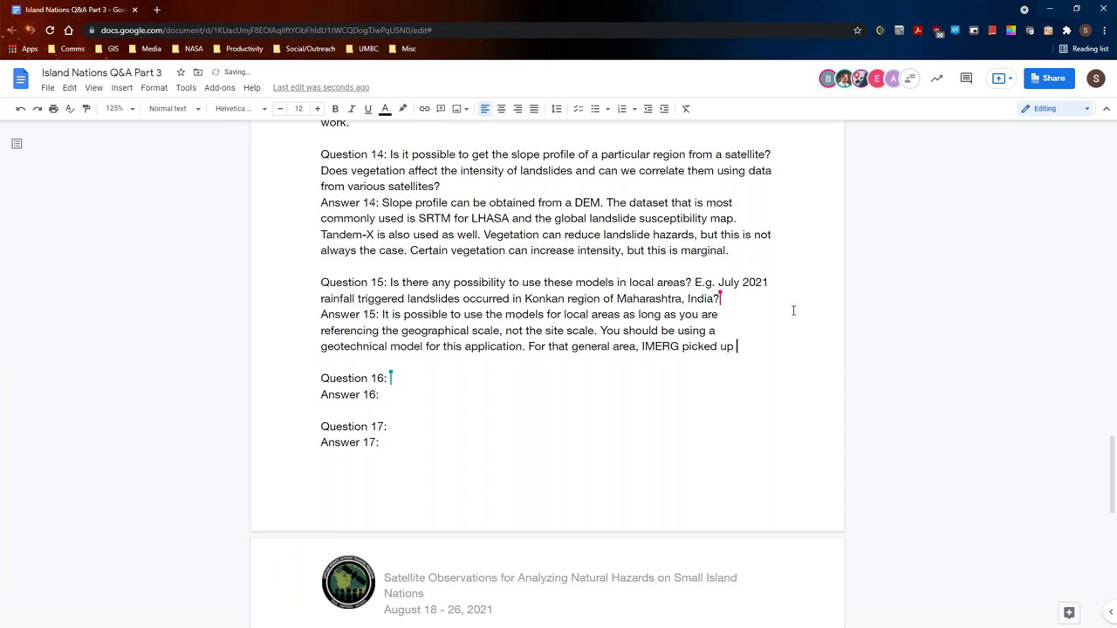
type(" significant levels ")
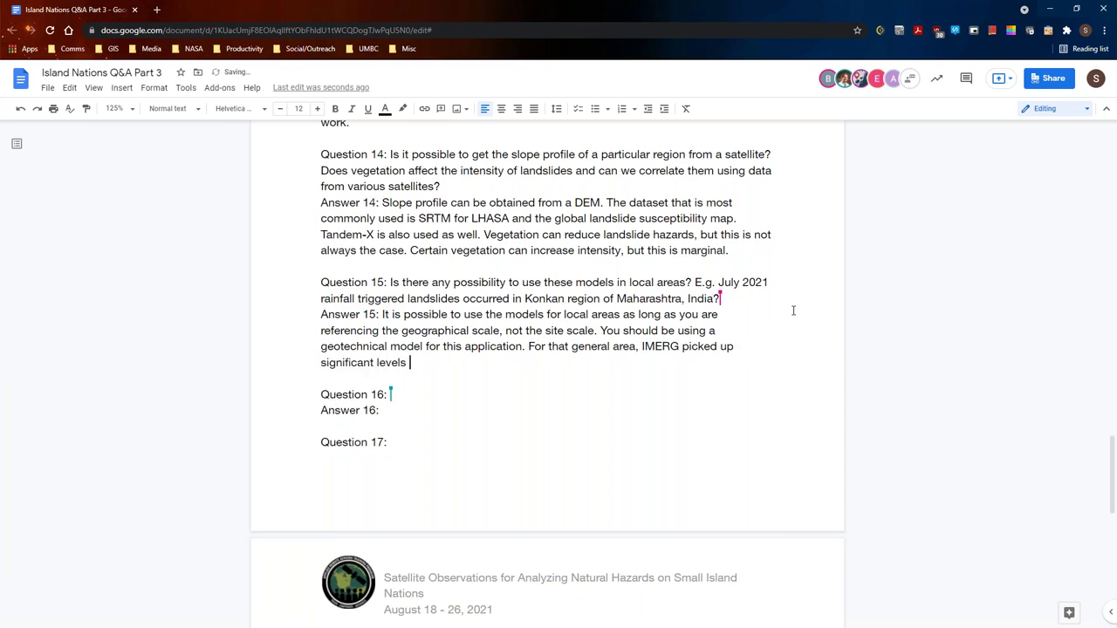
type("of rainfall and it makes")
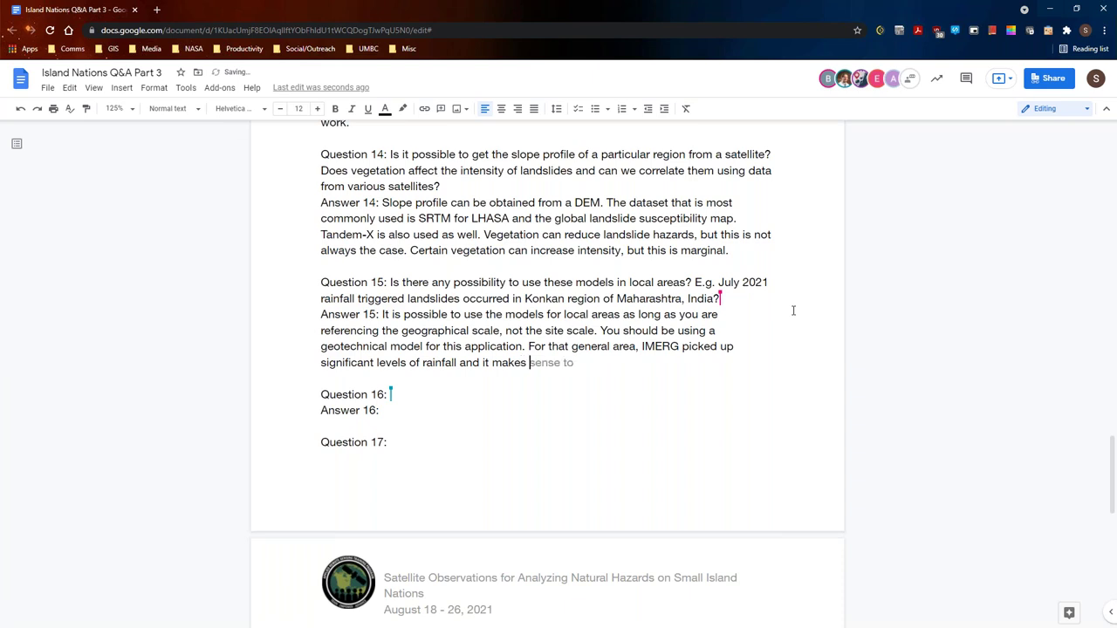
key("Tab")
type("refer to those resou")
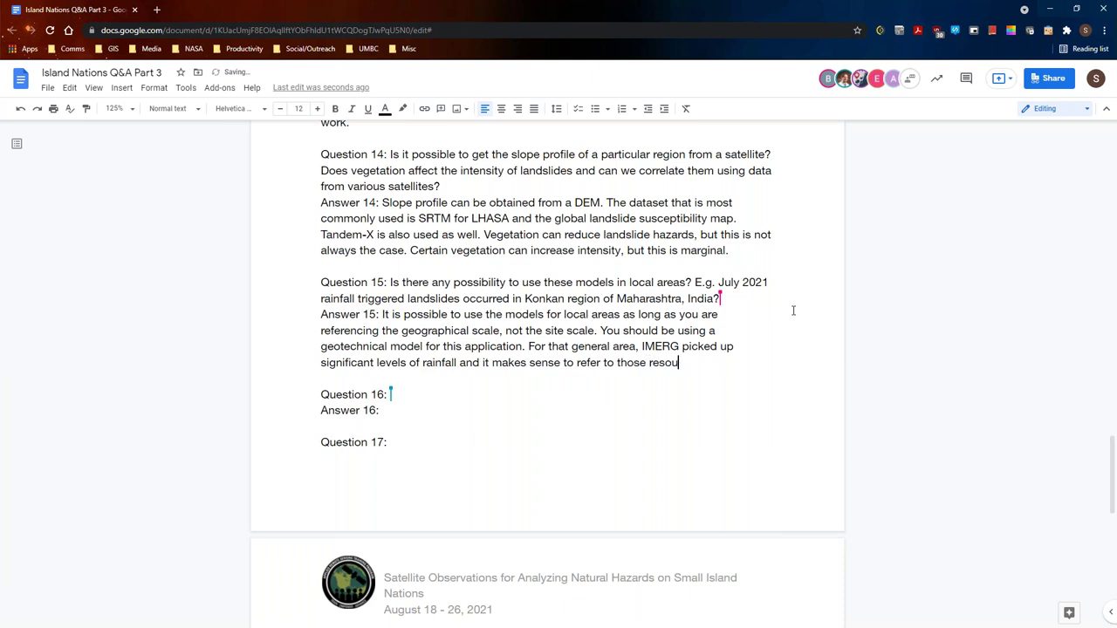
key("BackSpace")
type("r")
key("BackSpace")
type("urces.")
Look over the finished answers and return to the beginning of the document.
scroll(794, 310, "up", 1)
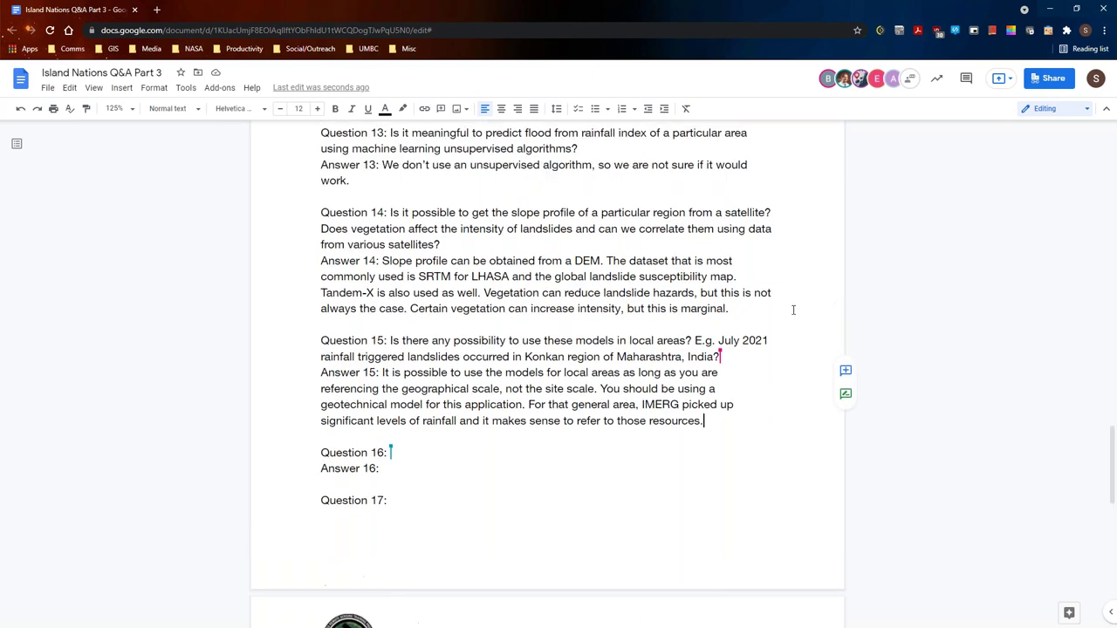
scroll(793, 310, "down", 1)
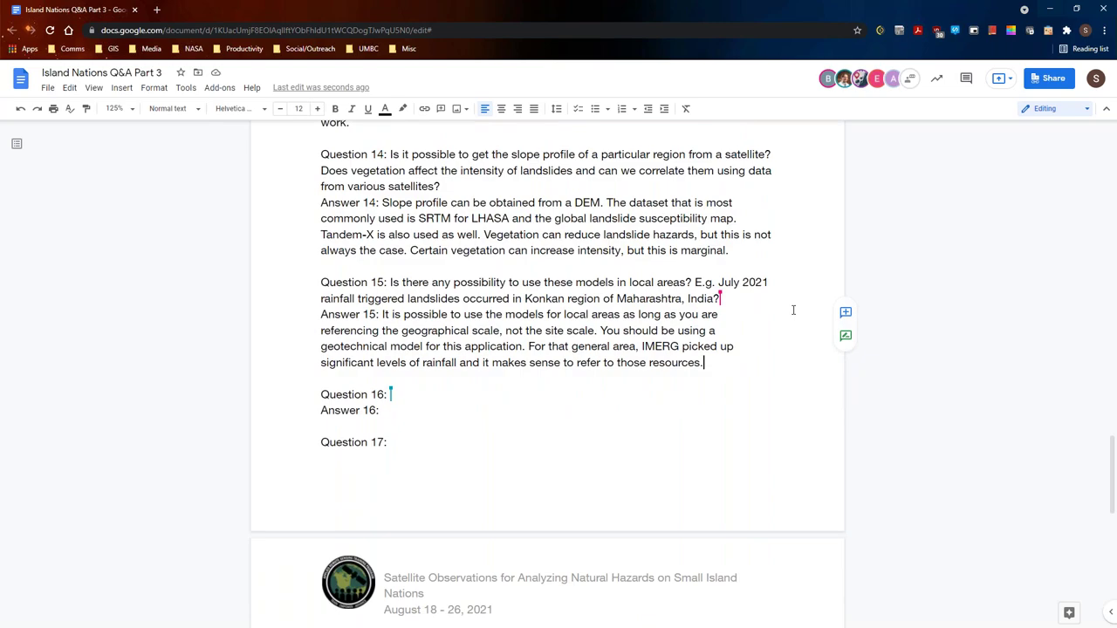
scroll(794, 310, "up", 20)
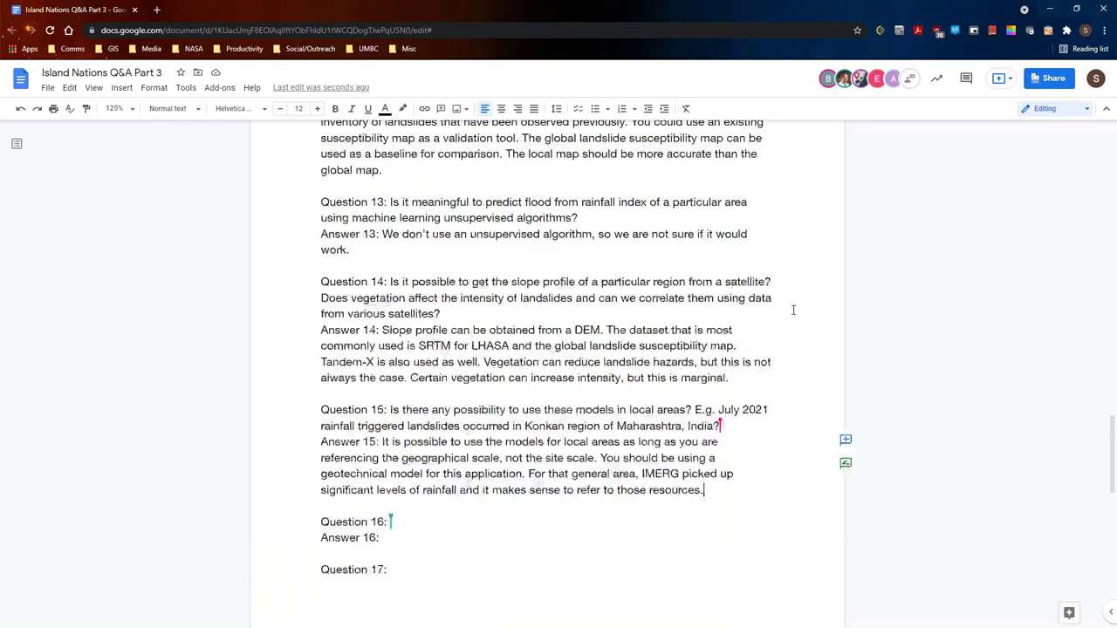
scroll(794, 310, "up", 8)
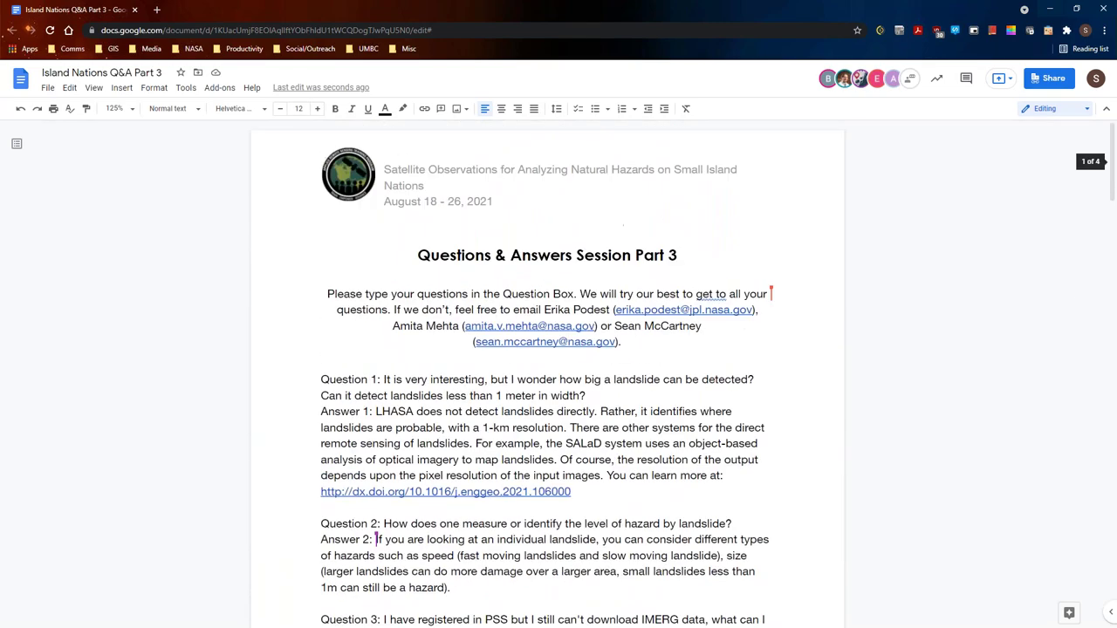